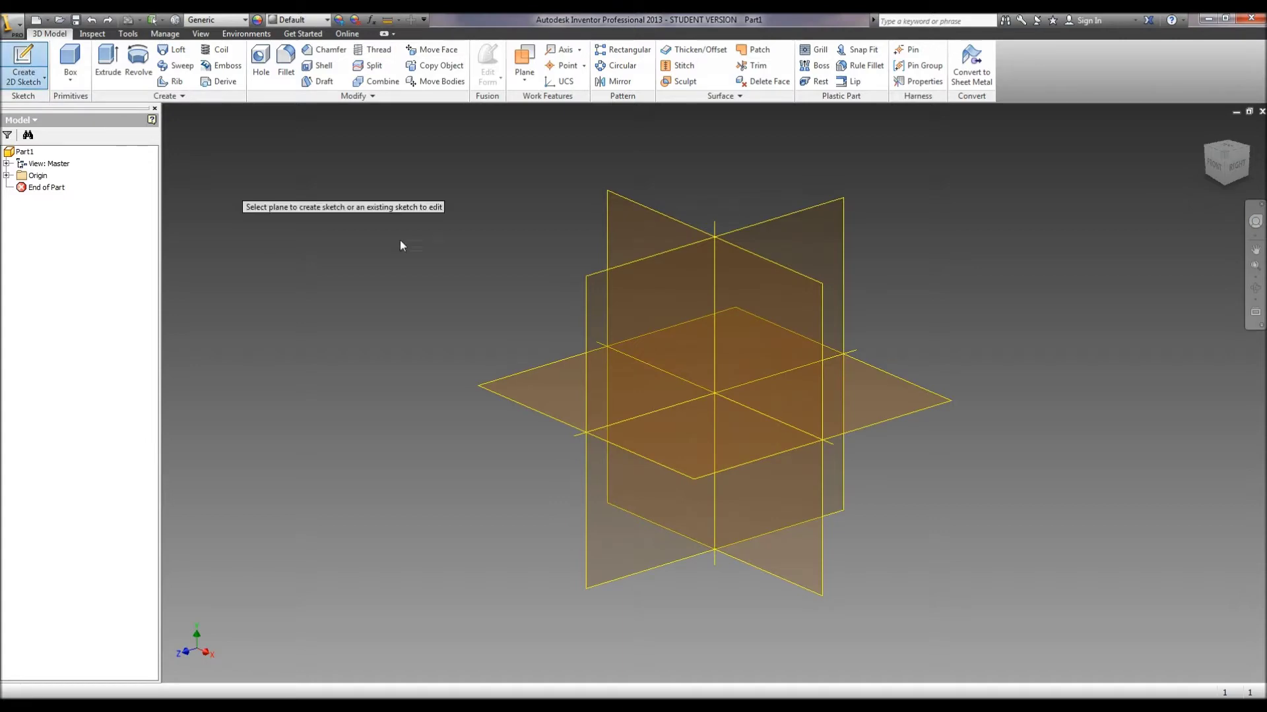
# Step: Start a sketch on the front plane and draw a 0.875 in vertical line upward from the origin
pyautogui.click(743, 350)
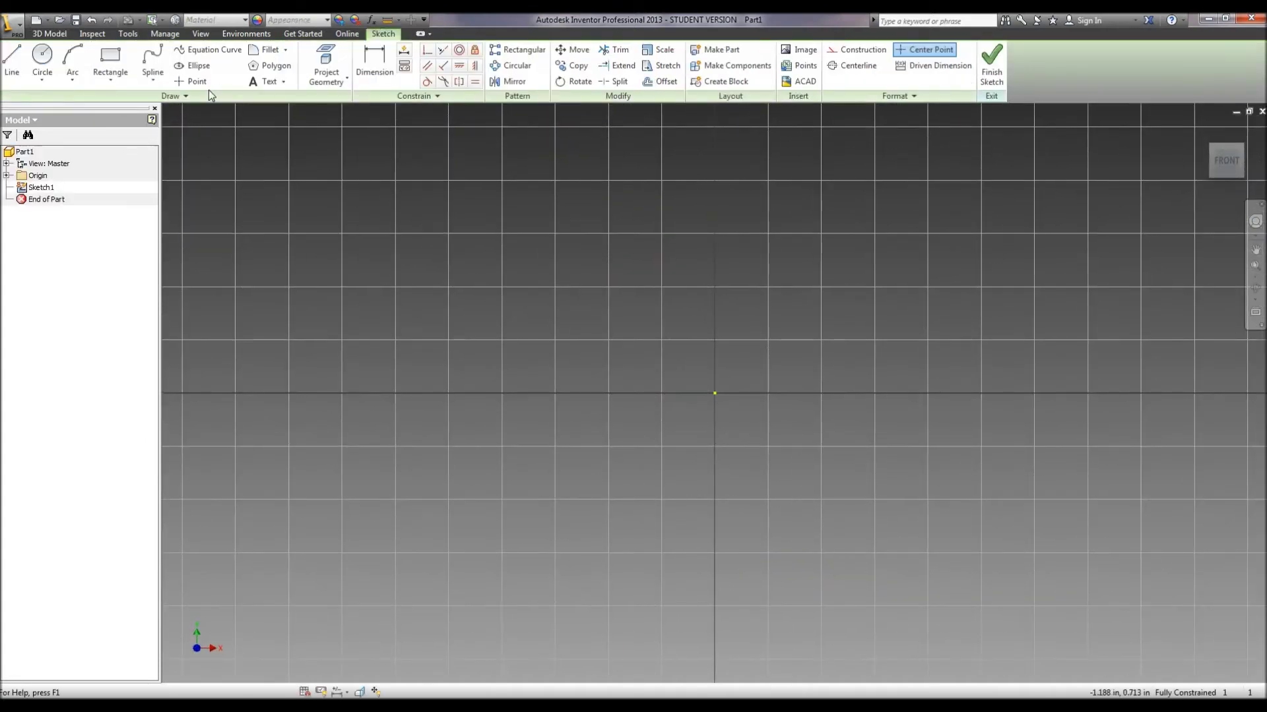
pyautogui.click(13, 61)
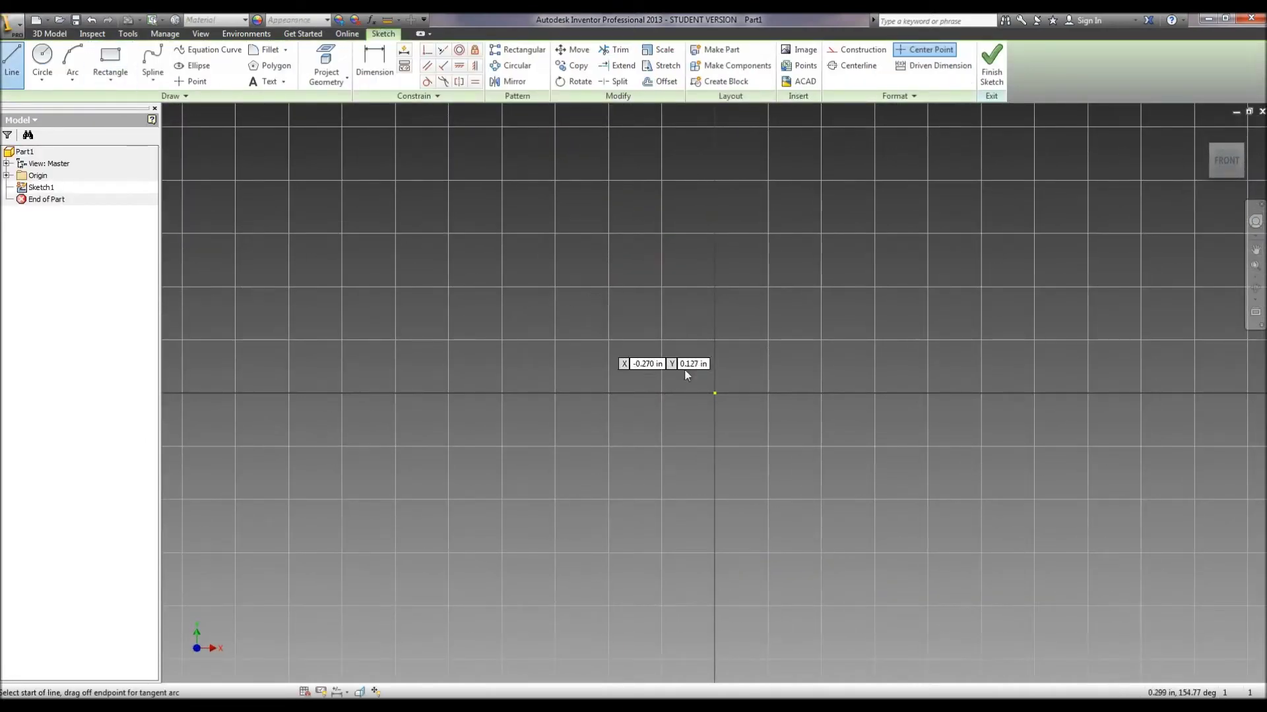
pyautogui.click(715, 394)
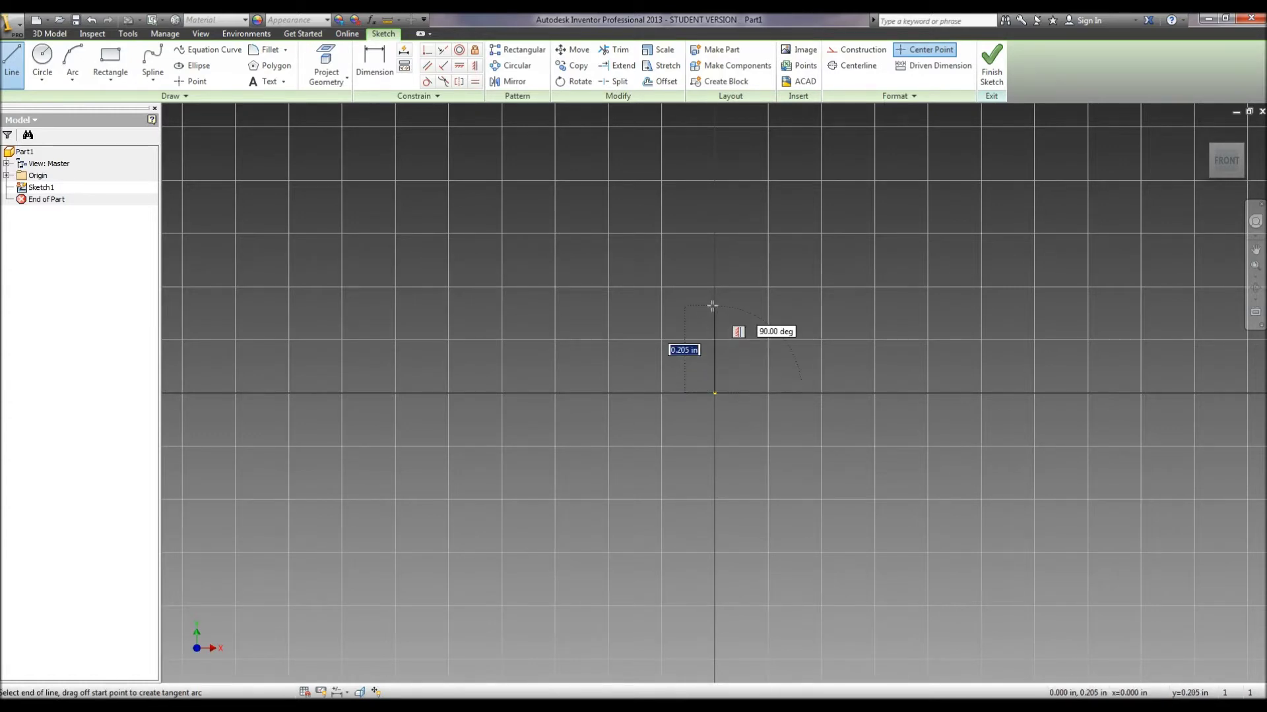
pyautogui.write('.8')
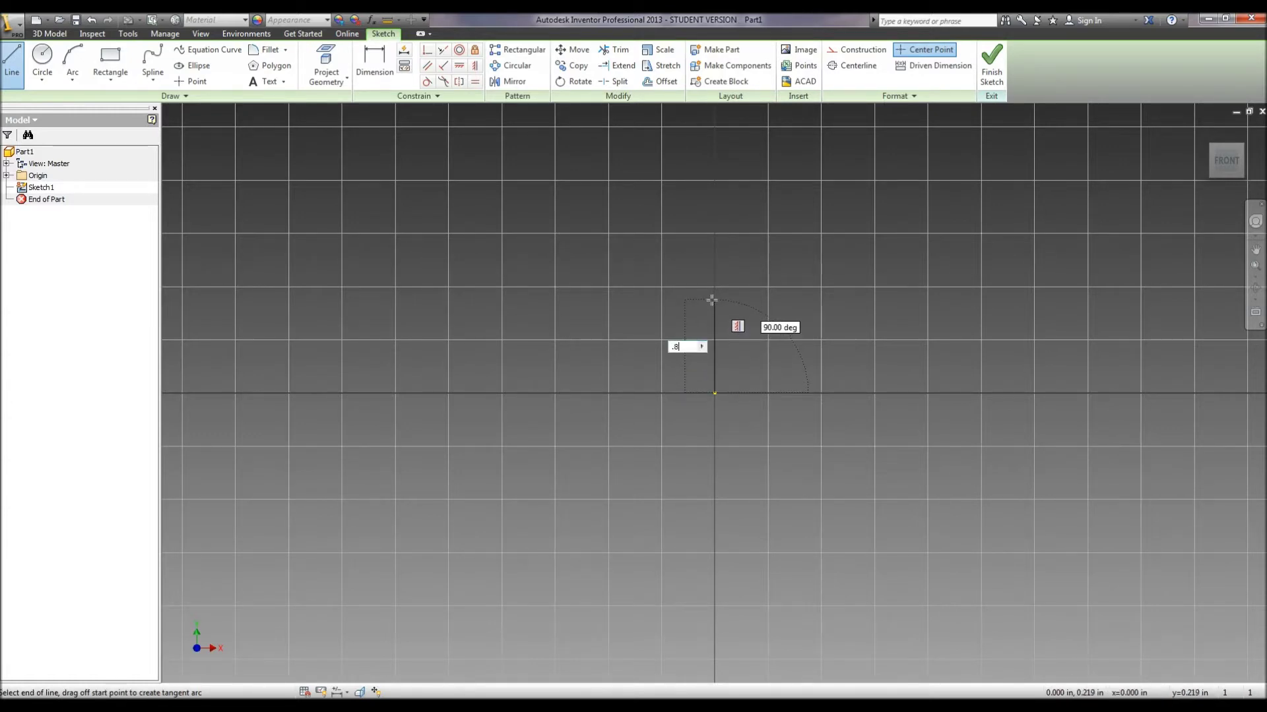
pyautogui.write('75')
pyautogui.press('Return')
# Step: Continue the profile with a 3.75 in horizontal line and a vertical line upward of 2.25-.875 in
pyautogui.scroll(2, 739, 277)
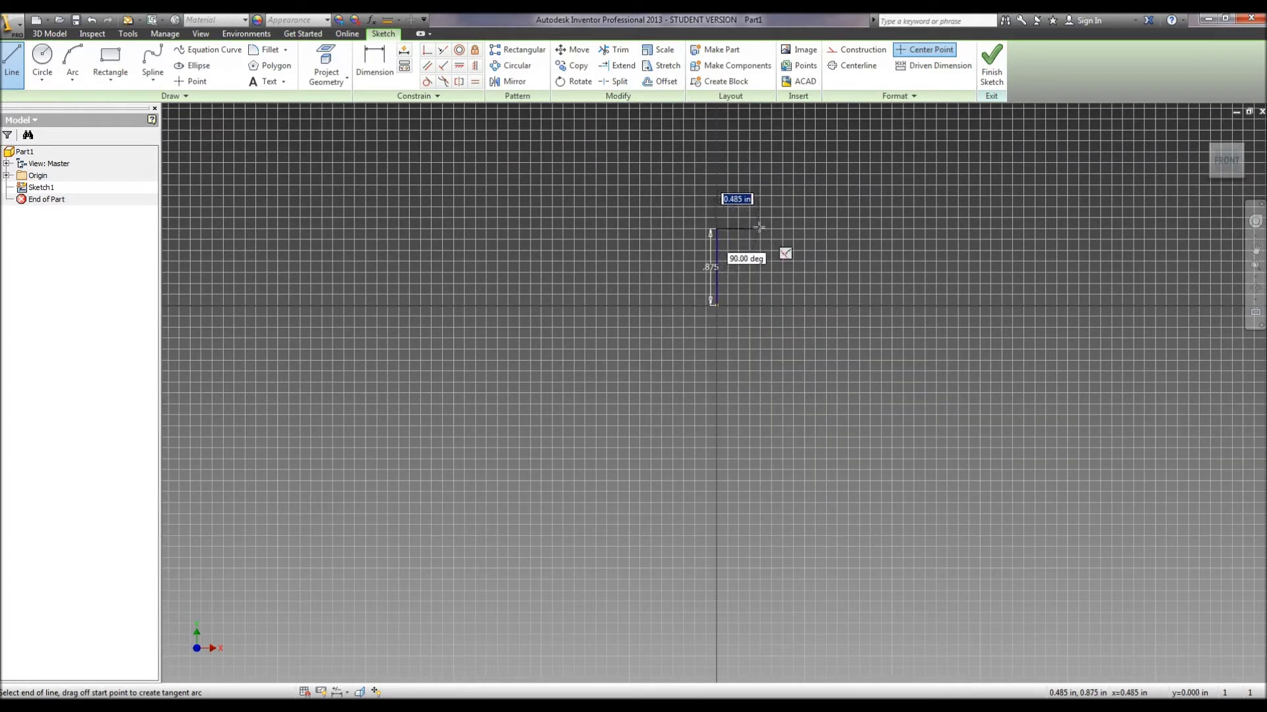
pyautogui.write('3.75')
pyautogui.press('Return')
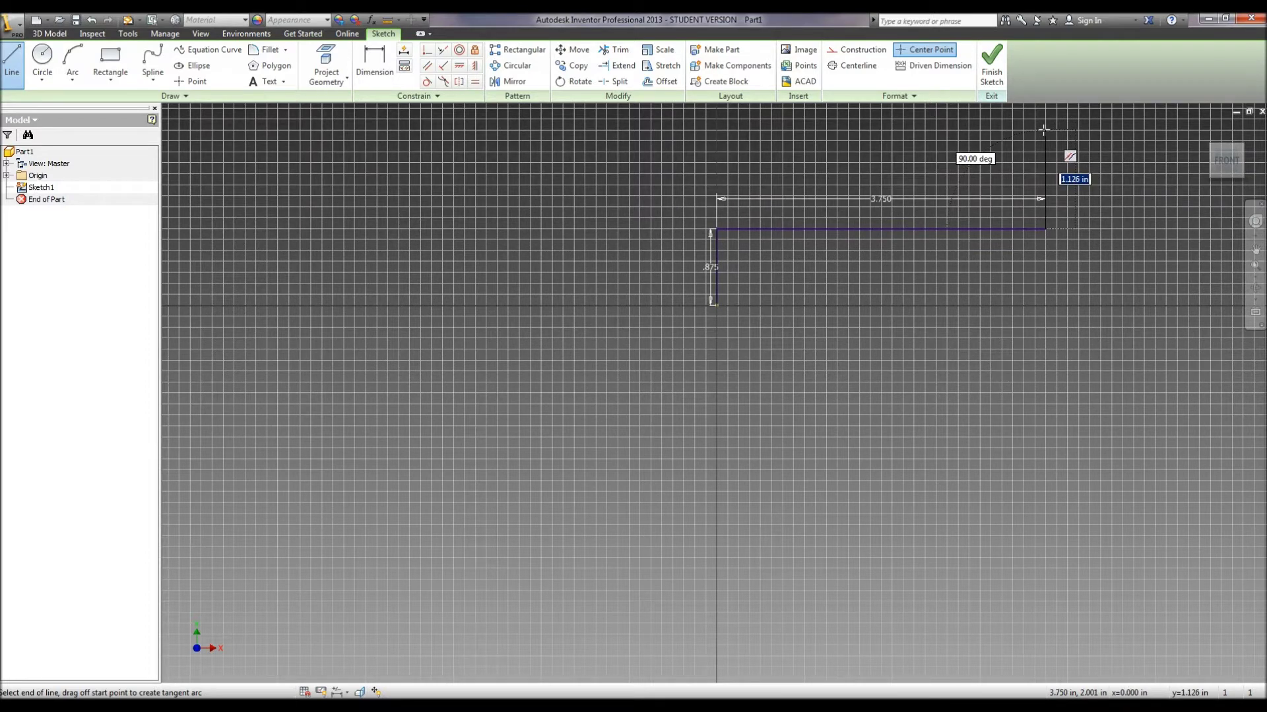
pyautogui.write('2.25-.875')
pyautogui.press('Return')
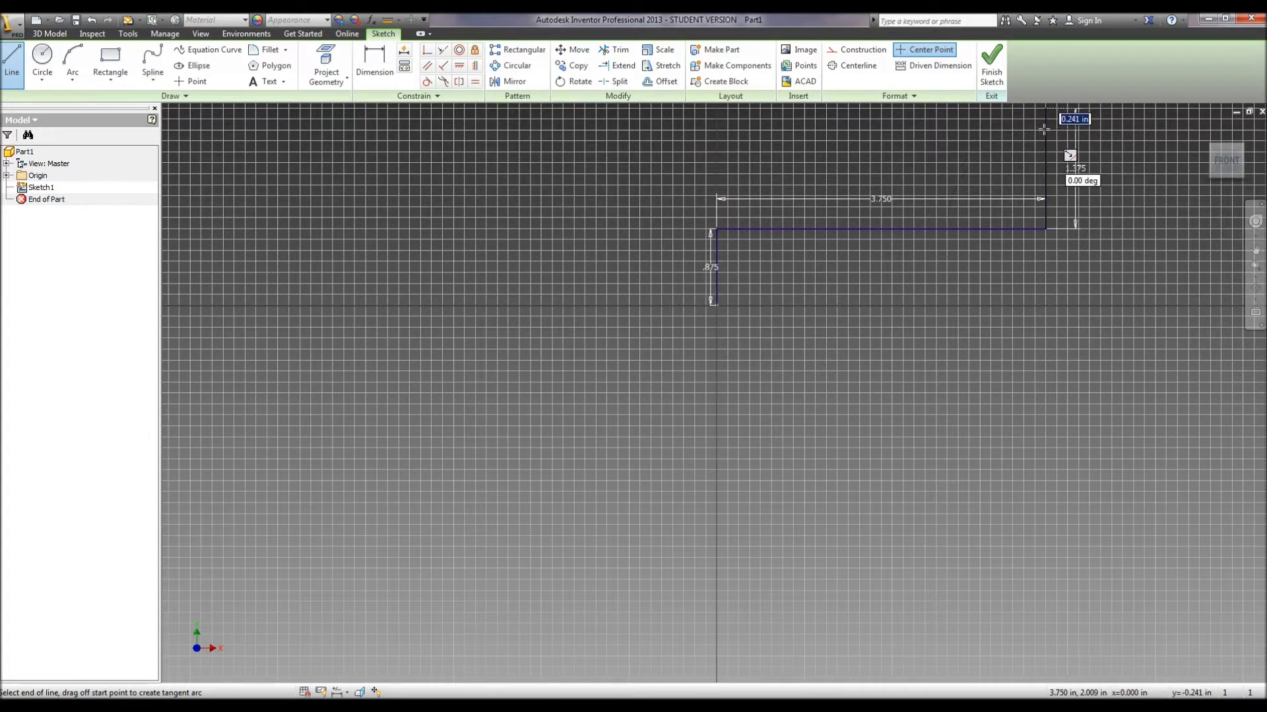
# Step: Close the stepped profile with a horizontal upper edge, a vertical end edge and a 5.5 in bottom edge back to the origin, and finish the sketch
pyautogui.scroll(2, 1048, 129)
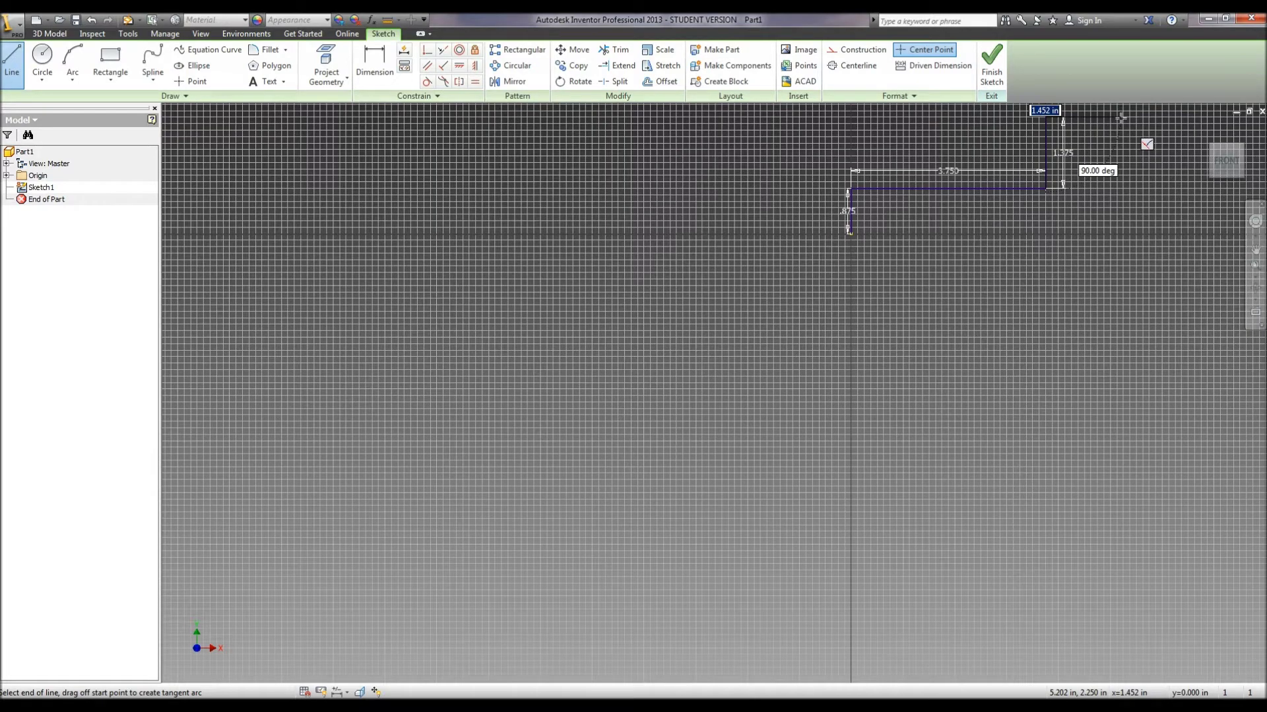
pyautogui.write('1')
pyautogui.write('.375')
pyautogui.press('Return')
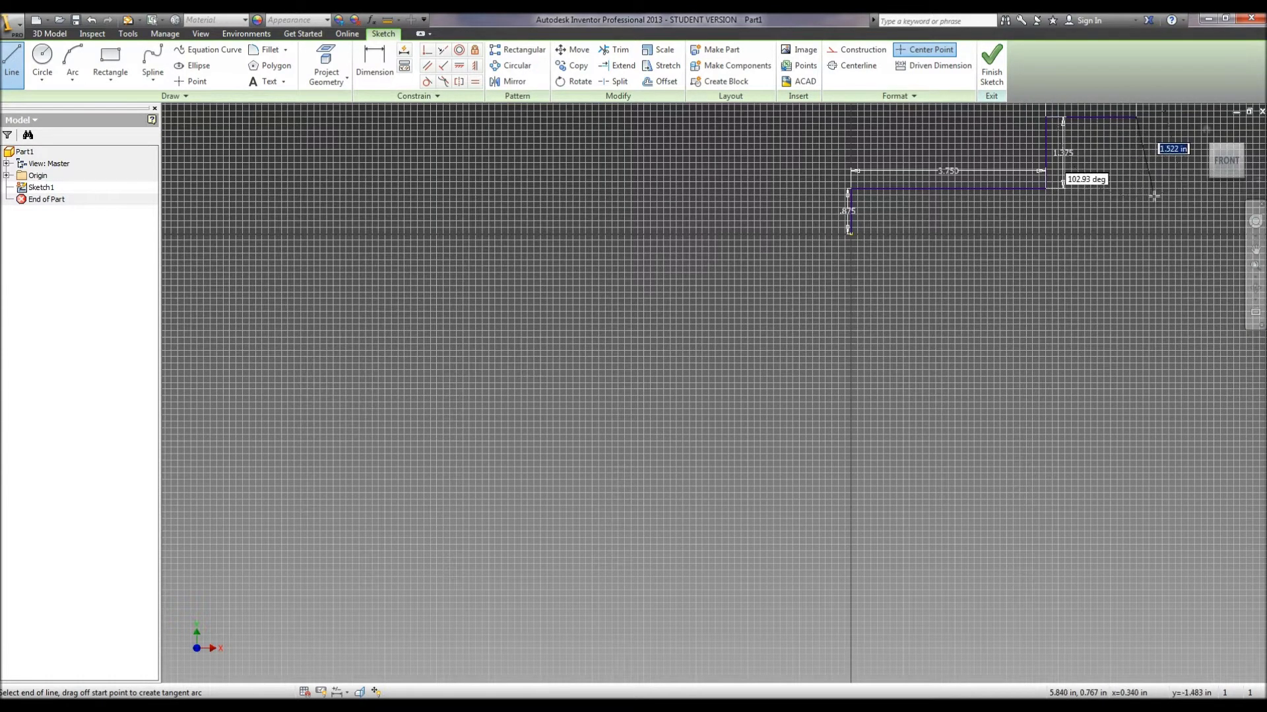
pyautogui.click(1136, 233)
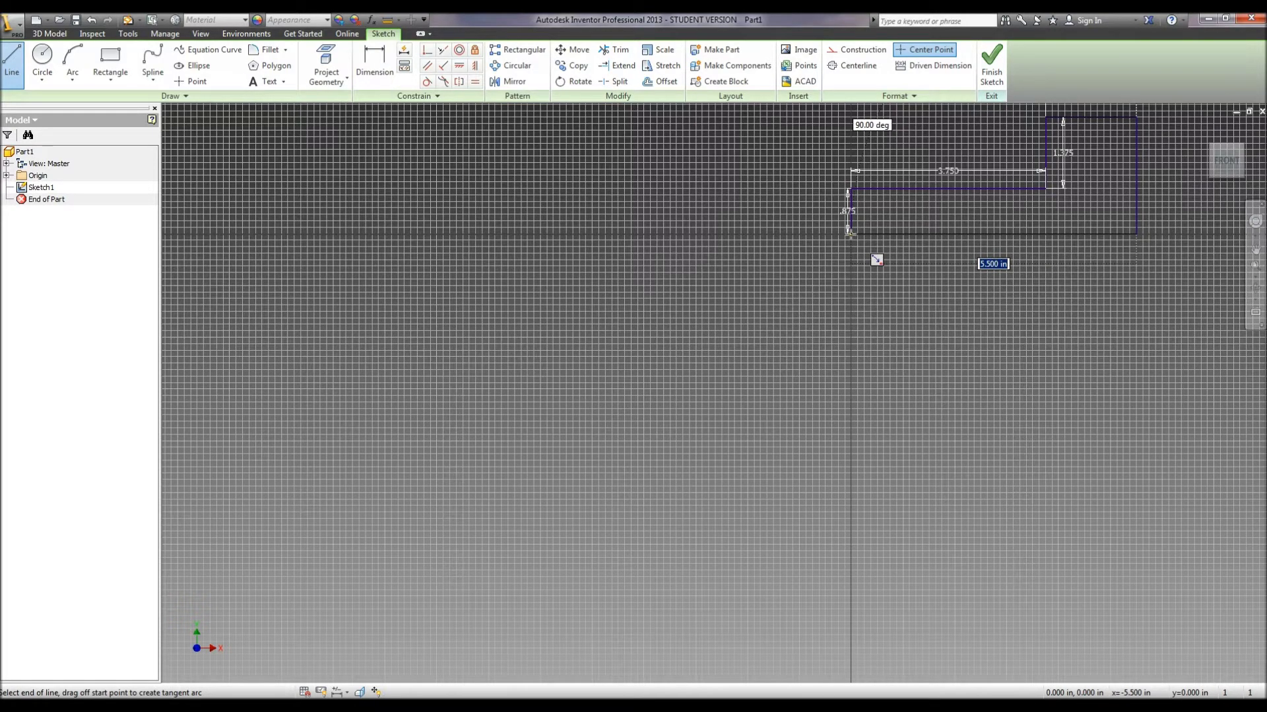
pyautogui.click(851, 233)
pyautogui.click(992, 66)
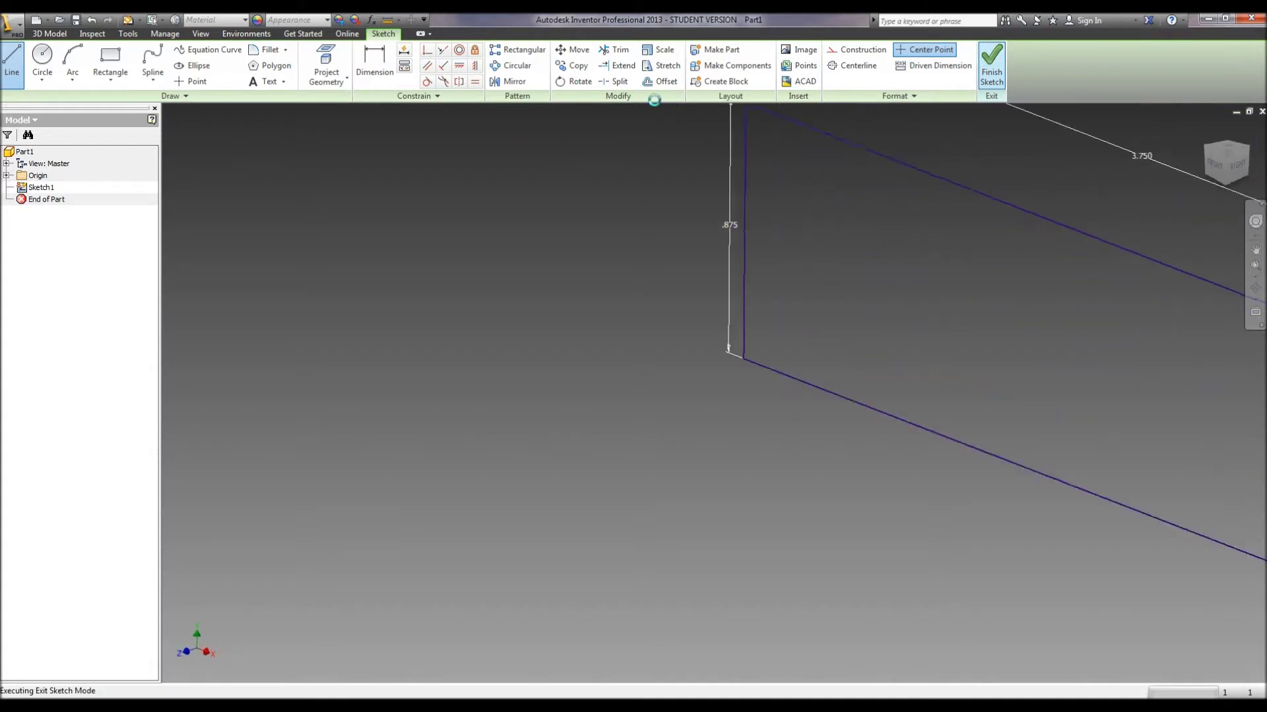
# Step: Extrude the stepped profile 2 in in the reversed direction
pyautogui.click(108, 59)
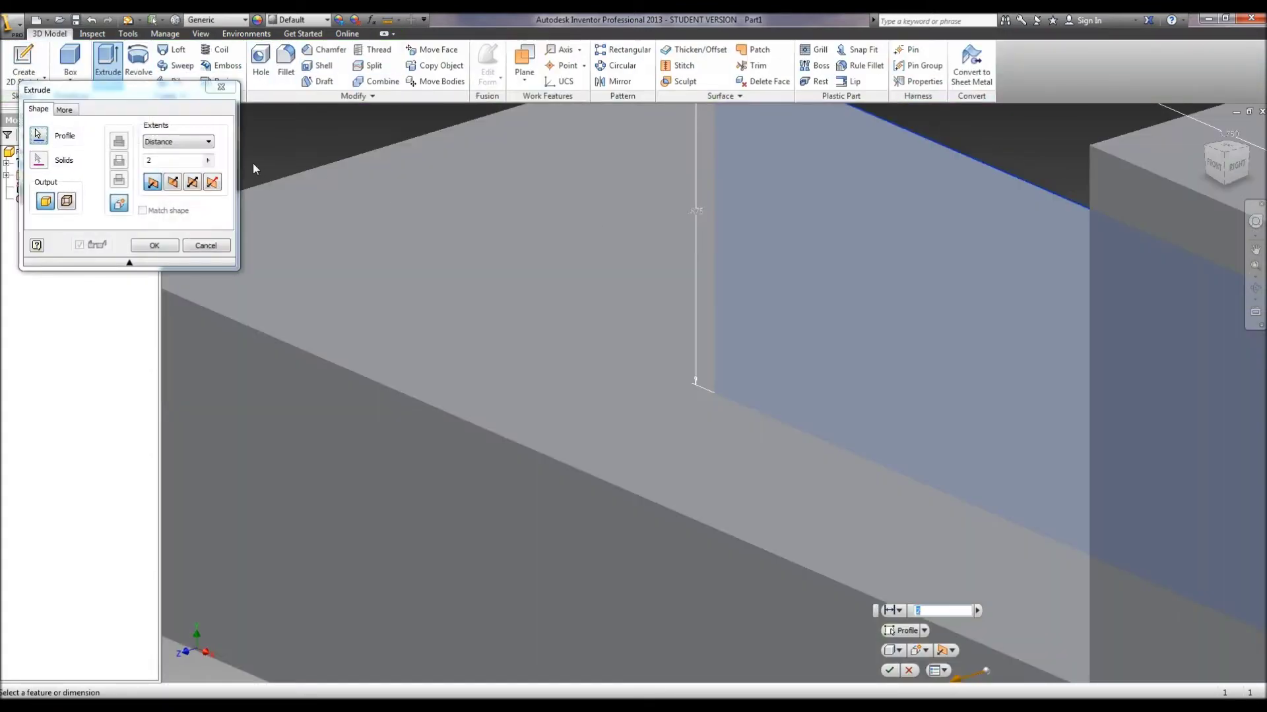
pyautogui.click(173, 183)
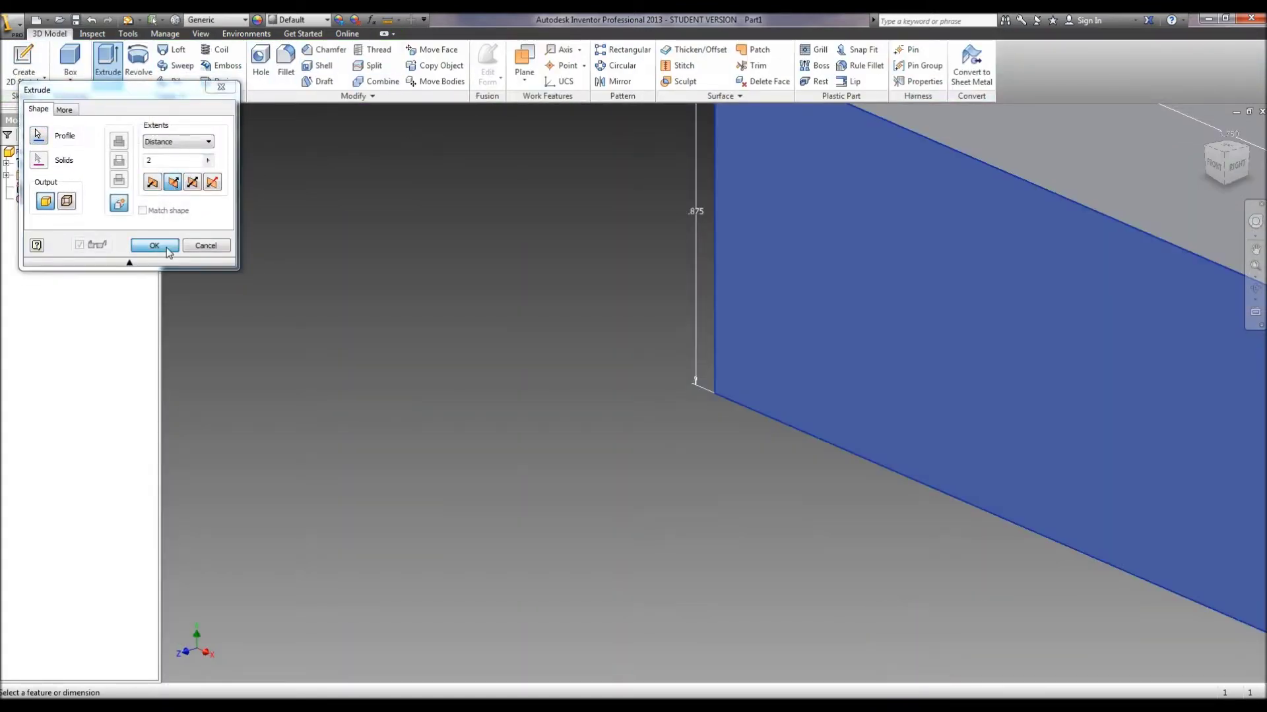
pyautogui.click(155, 246)
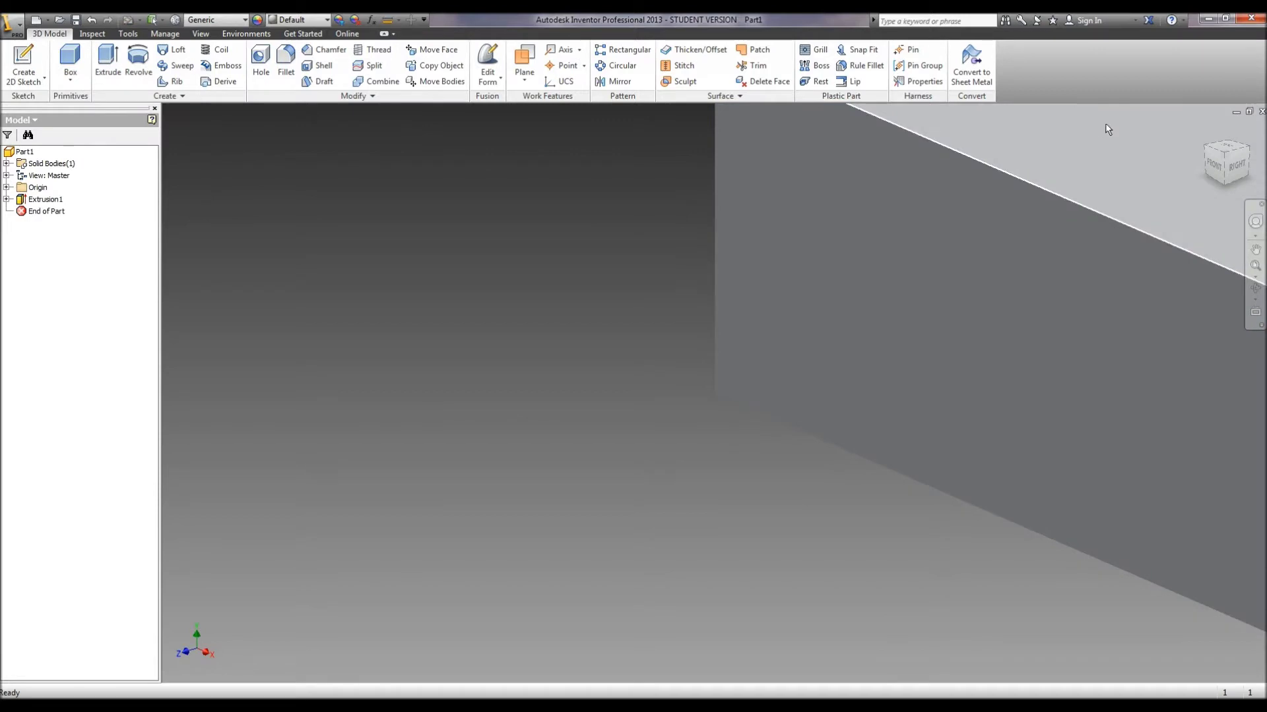
# Step: Start a sketch on the low left end face and draw a 1.5 in diameter circle centred across its width, about 1.5 in above the base
pyautogui.click(1218, 163)
pyautogui.click(1212, 167)
pyautogui.click(39, 59)
pyautogui.click(551, 443)
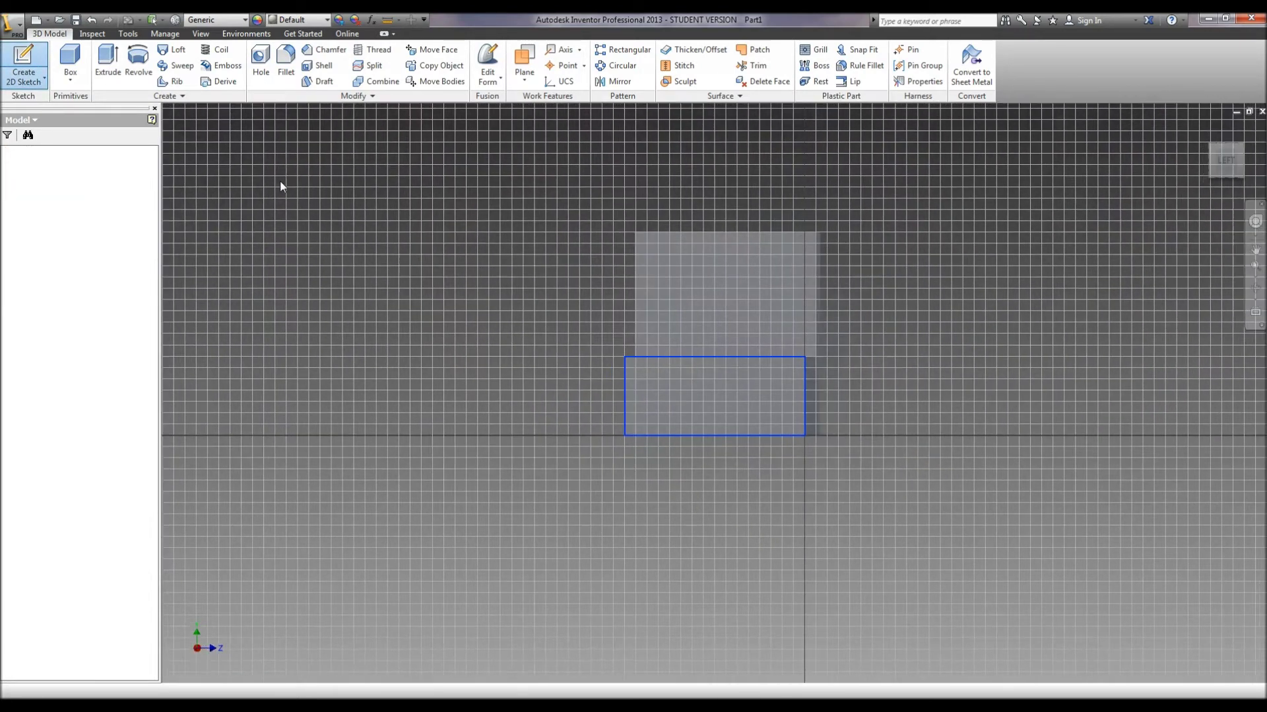
pyautogui.press('c')
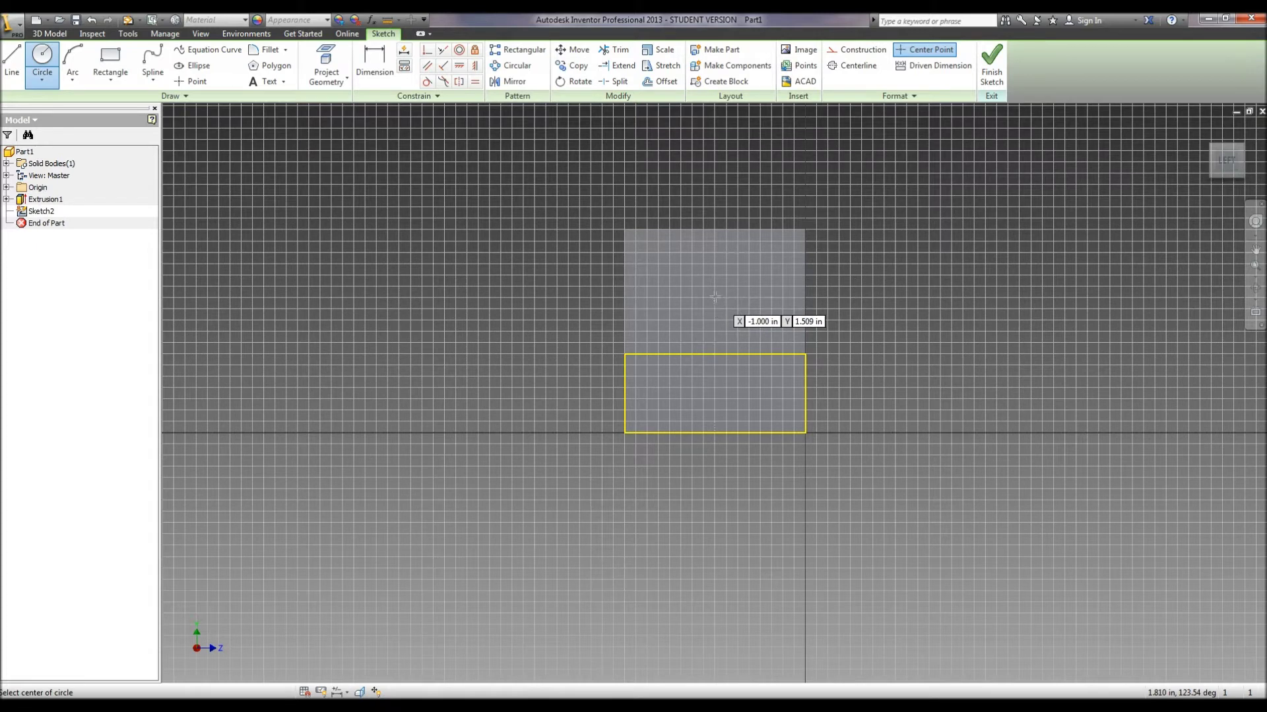
pyautogui.click(714, 297)
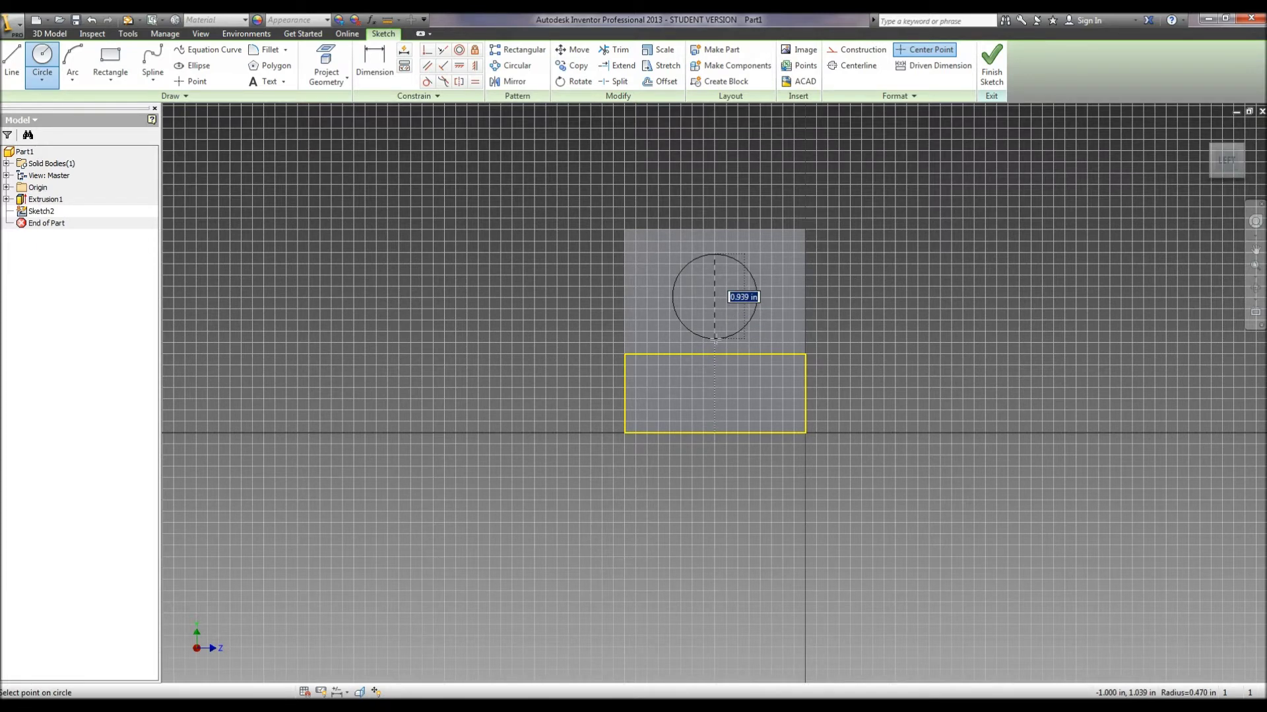
pyautogui.write('.75"')
pyautogui.press('Return')
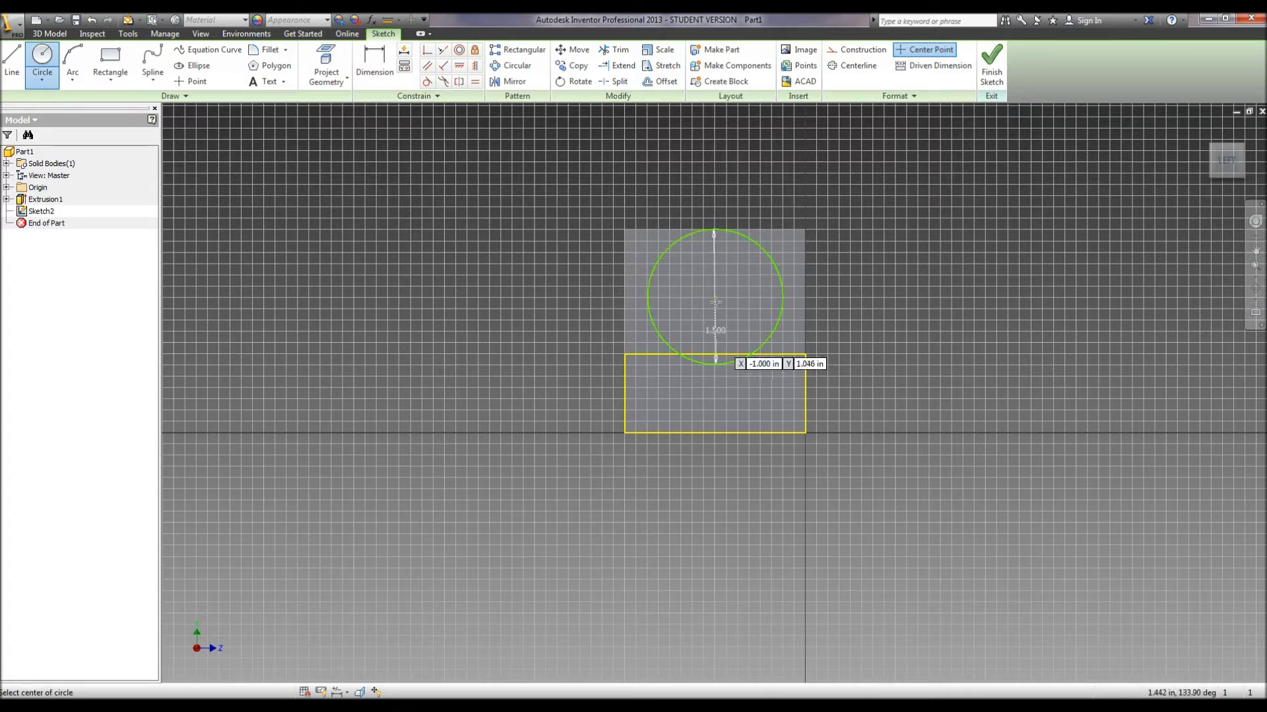
# Step: Dimension the circle's centre 1.375 in above the bottom edge of the end face and finish the sketch
pyautogui.press('d')
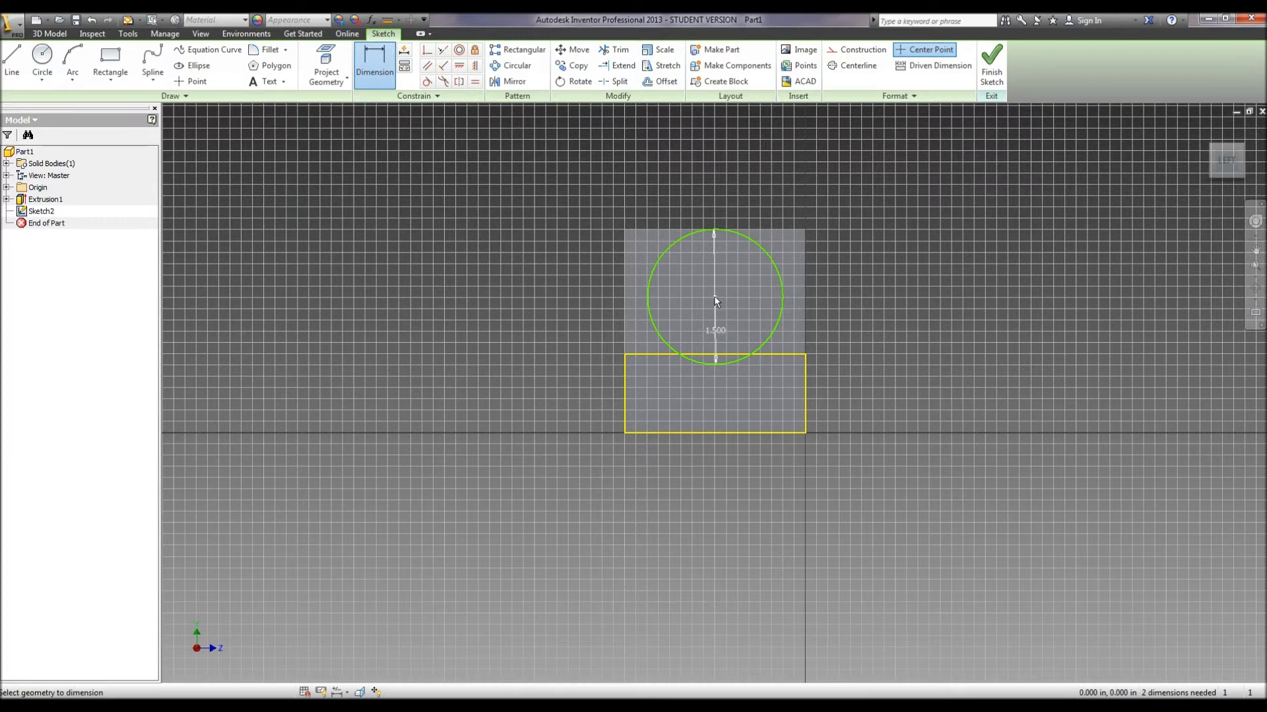
pyautogui.click(726, 434)
pyautogui.click(714, 297)
pyautogui.click(477, 361)
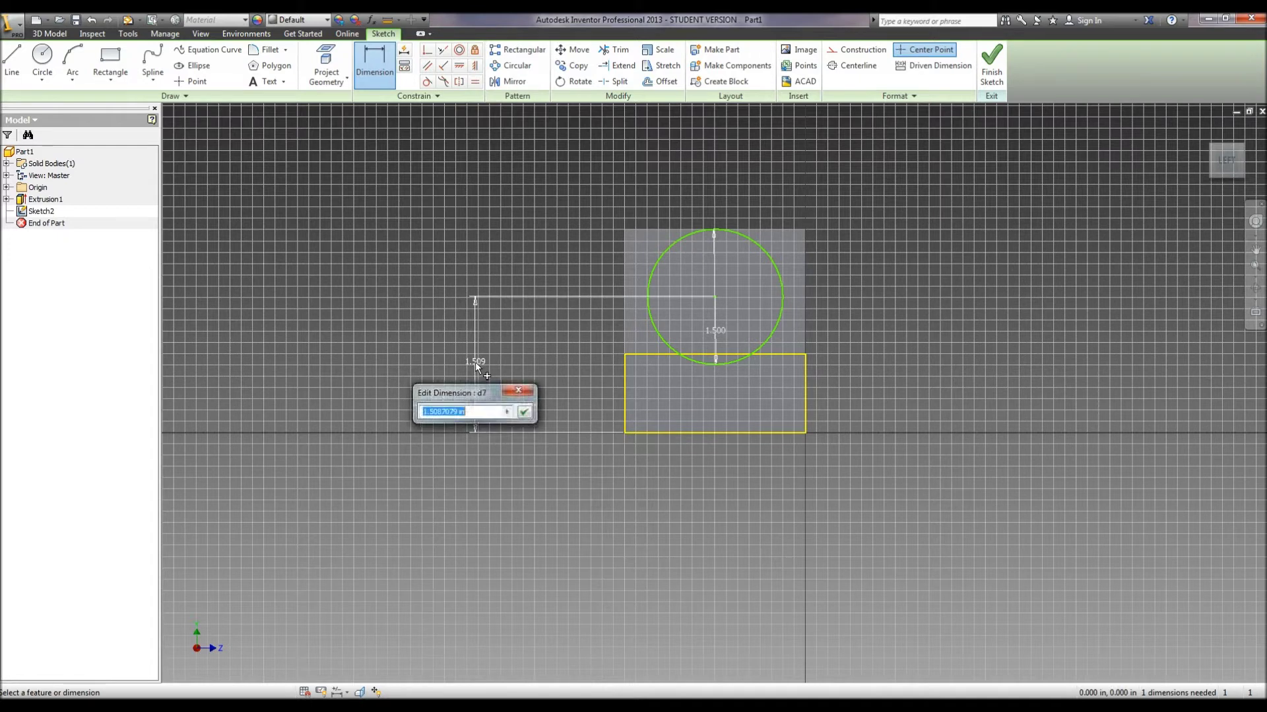
pyautogui.write('1.375')
pyautogui.press('Return')
pyautogui.click(985, 82)
# Step: Extrude the circle as a joined cylinder up to the vertical face of the raised block, using the To extent
pyautogui.click(105, 73)
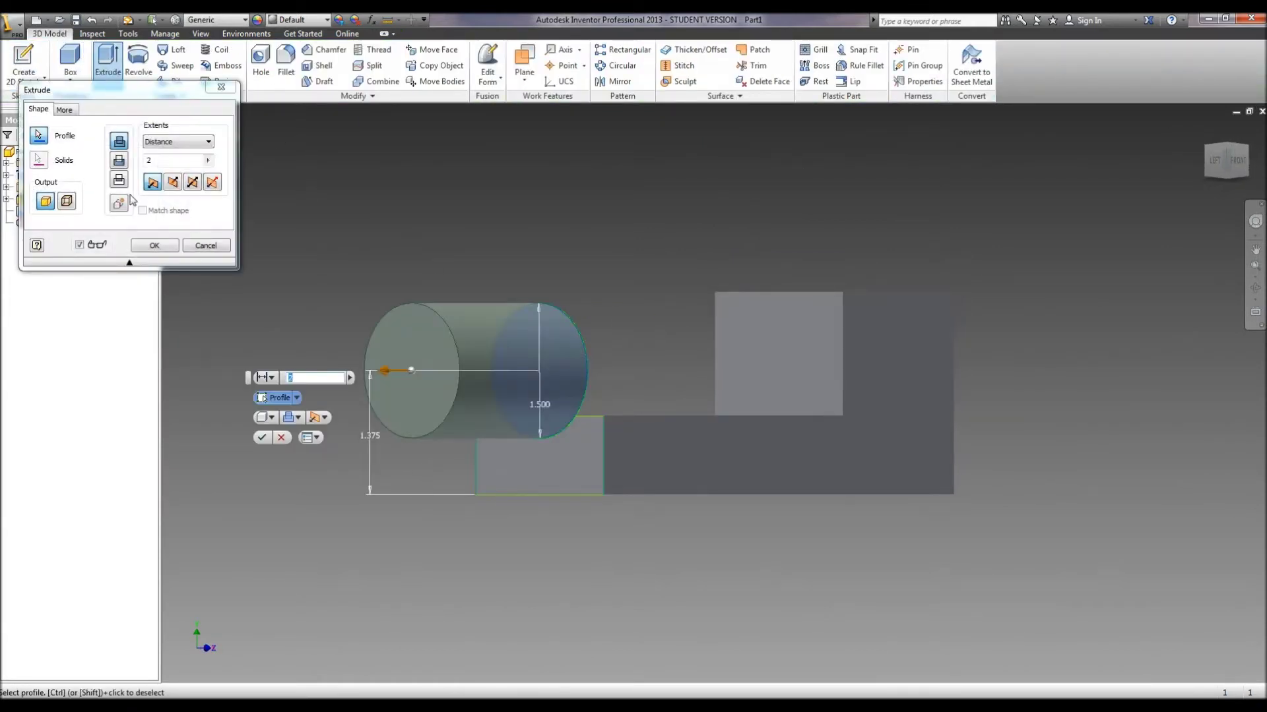
pyautogui.click(172, 182)
pyautogui.click(178, 141)
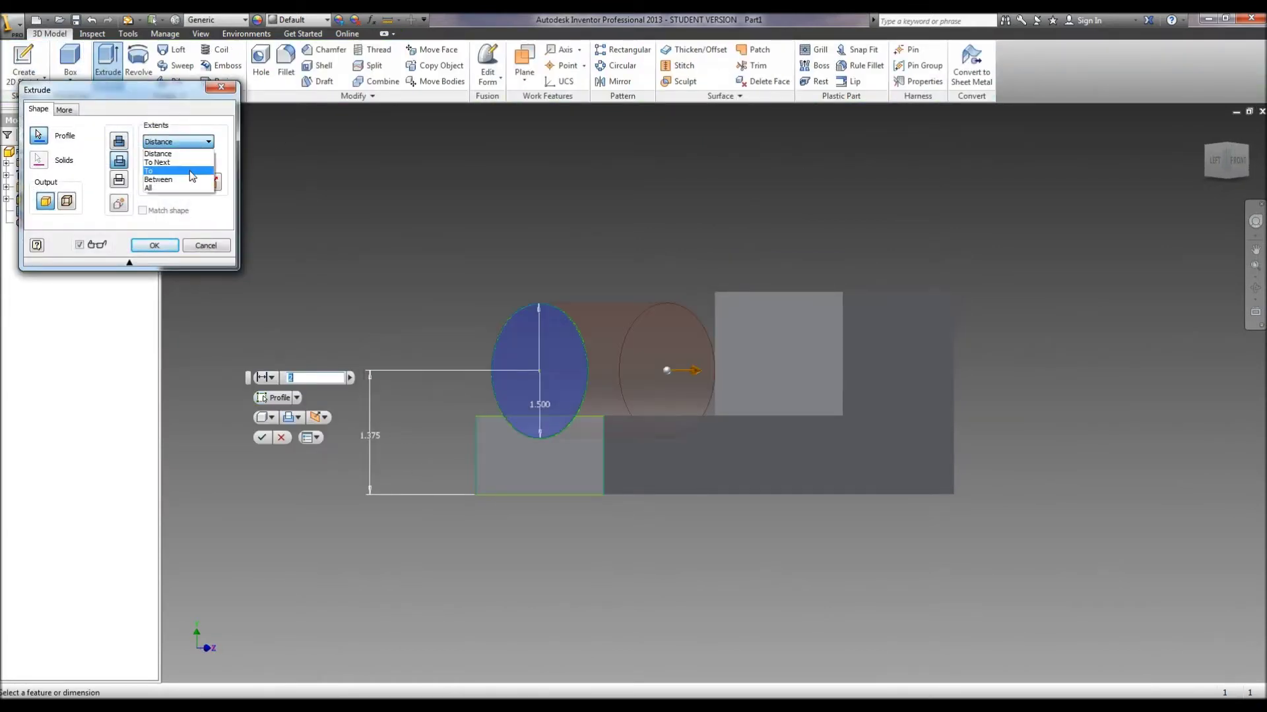
pyautogui.click(162, 167)
pyautogui.click(798, 366)
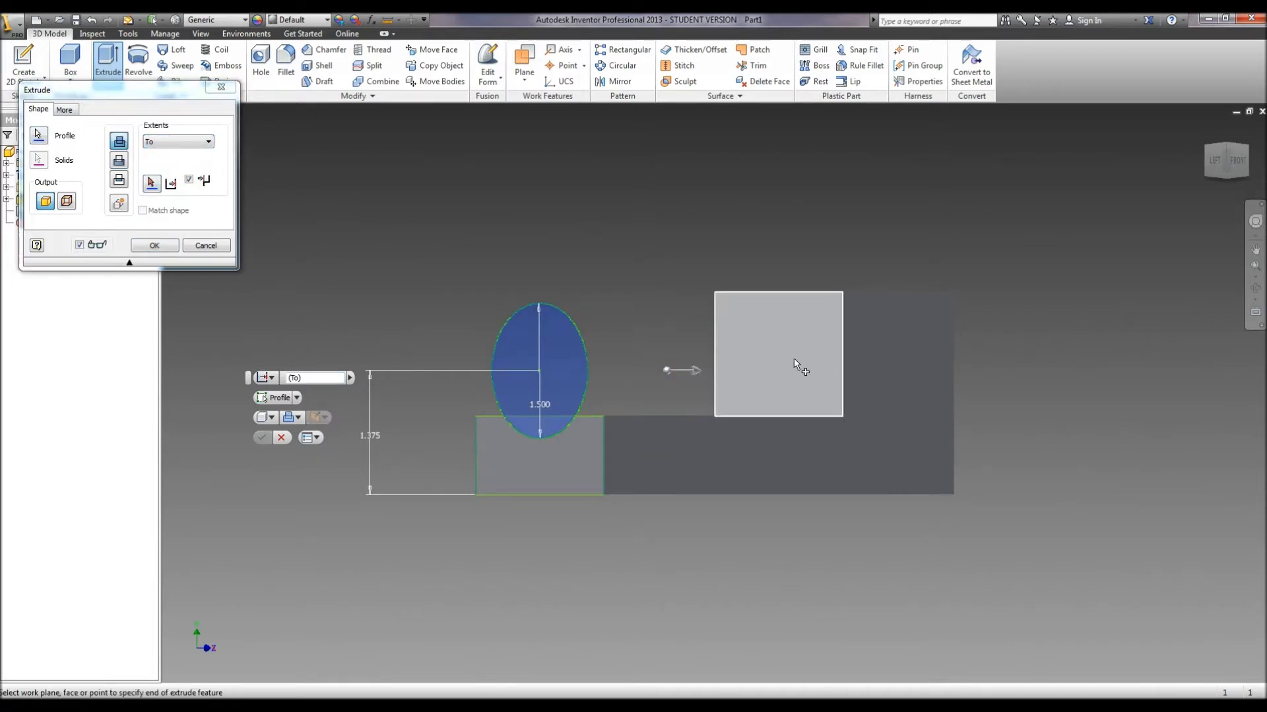
pyautogui.click(154, 246)
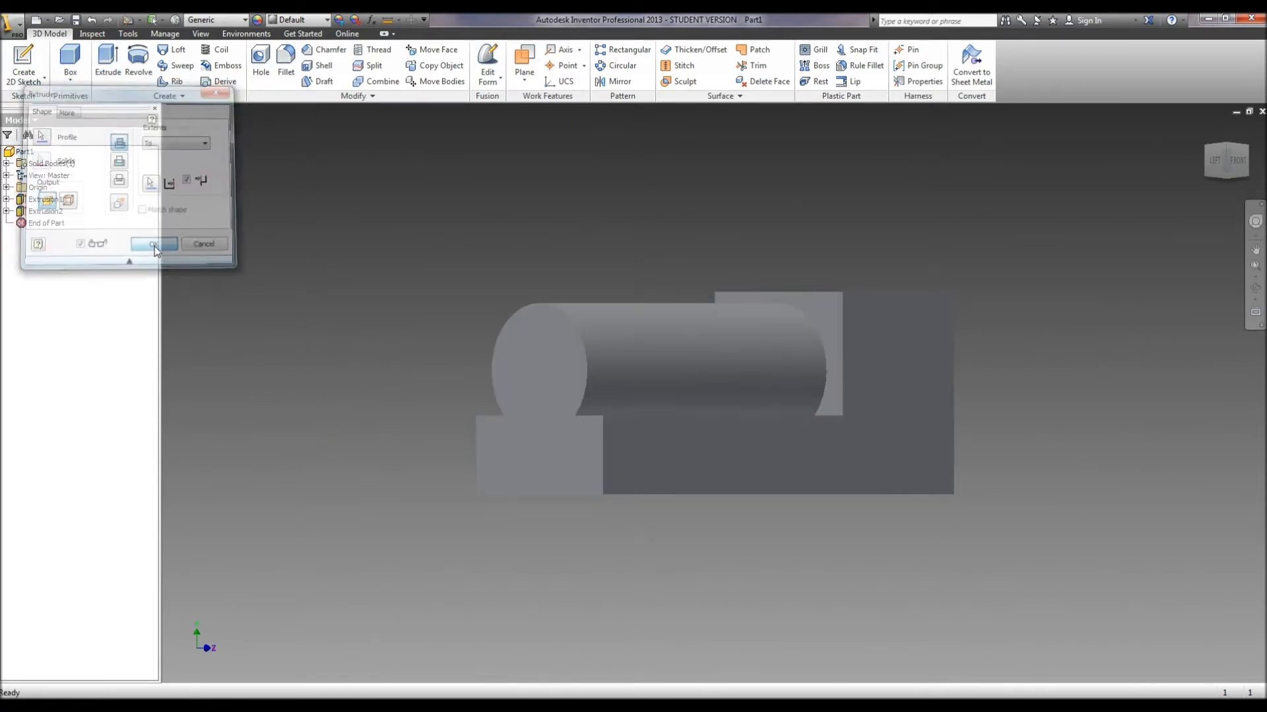
# Step: Start a sketch on the L-shaped front face and place two points about 0.38 in above its bottom edge, one near the left end and one below the raised block
pyautogui.click(1255, 288)
pyautogui.moveTo(879, 368); pyautogui.dragTo(813, 394)
pyautogui.press('F5')
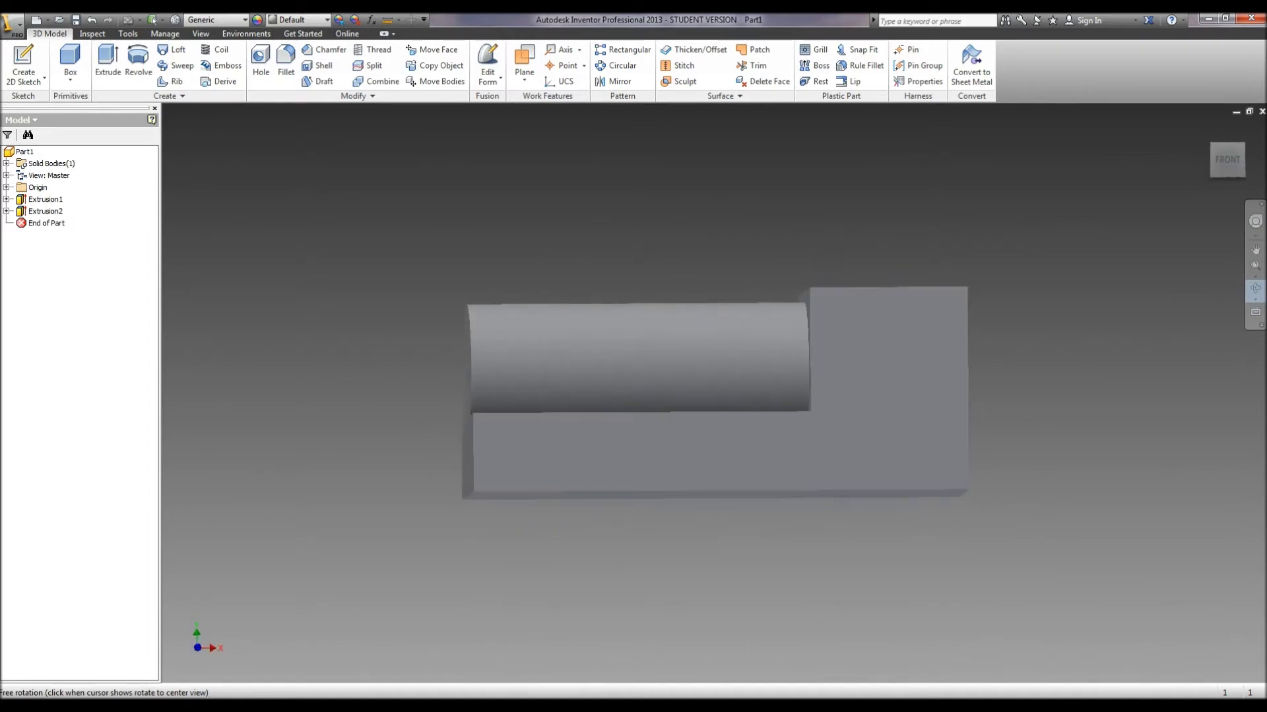
pyautogui.click(24, 63)
pyautogui.click(648, 464)
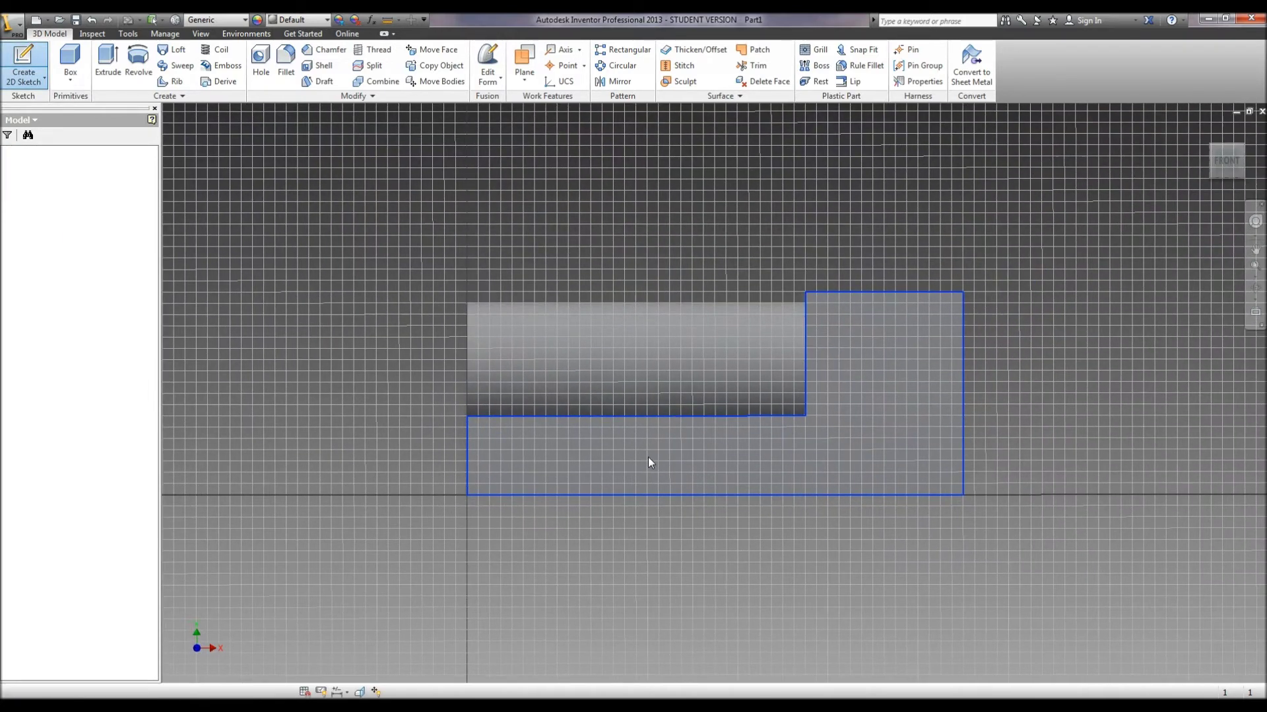
pyautogui.click(192, 81)
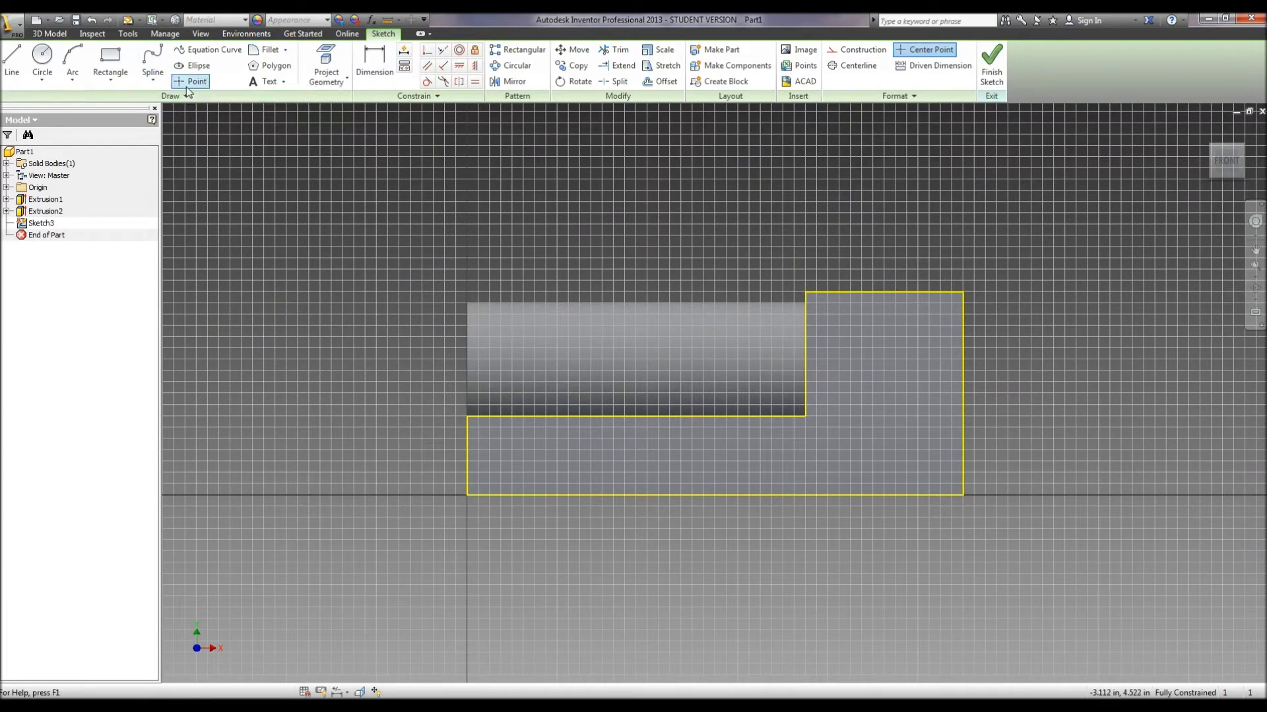
pyautogui.click(564, 461)
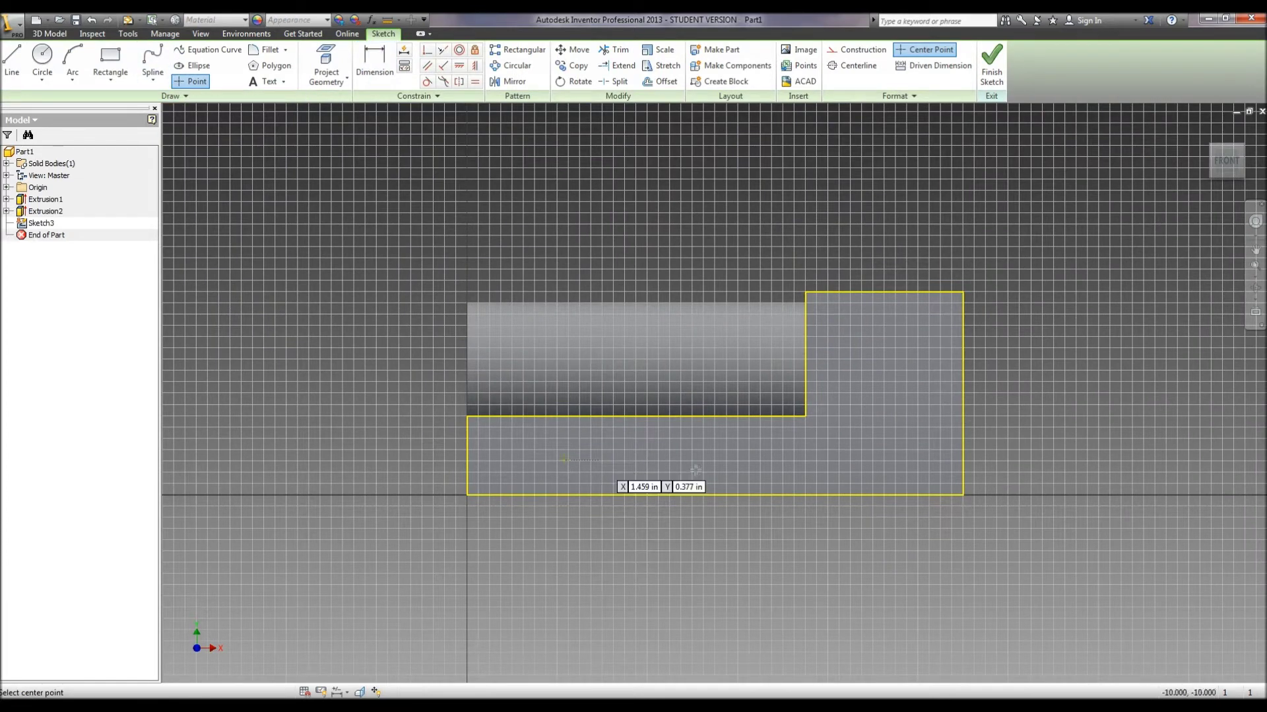
pyautogui.click(823, 460)
# Step: Dimension the left sketch point 0.5 in above the bottom edge
pyautogui.click(374, 63)
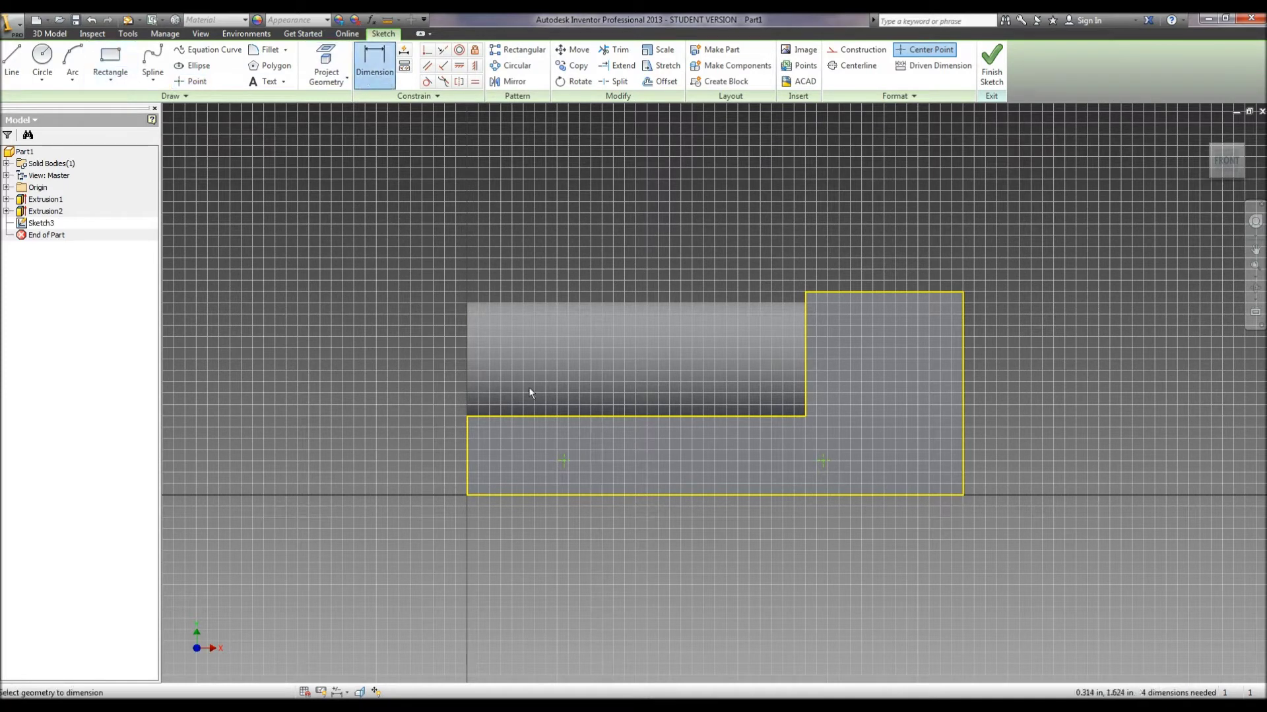
pyautogui.click(564, 461)
pyautogui.click(562, 495)
pyautogui.click(378, 482)
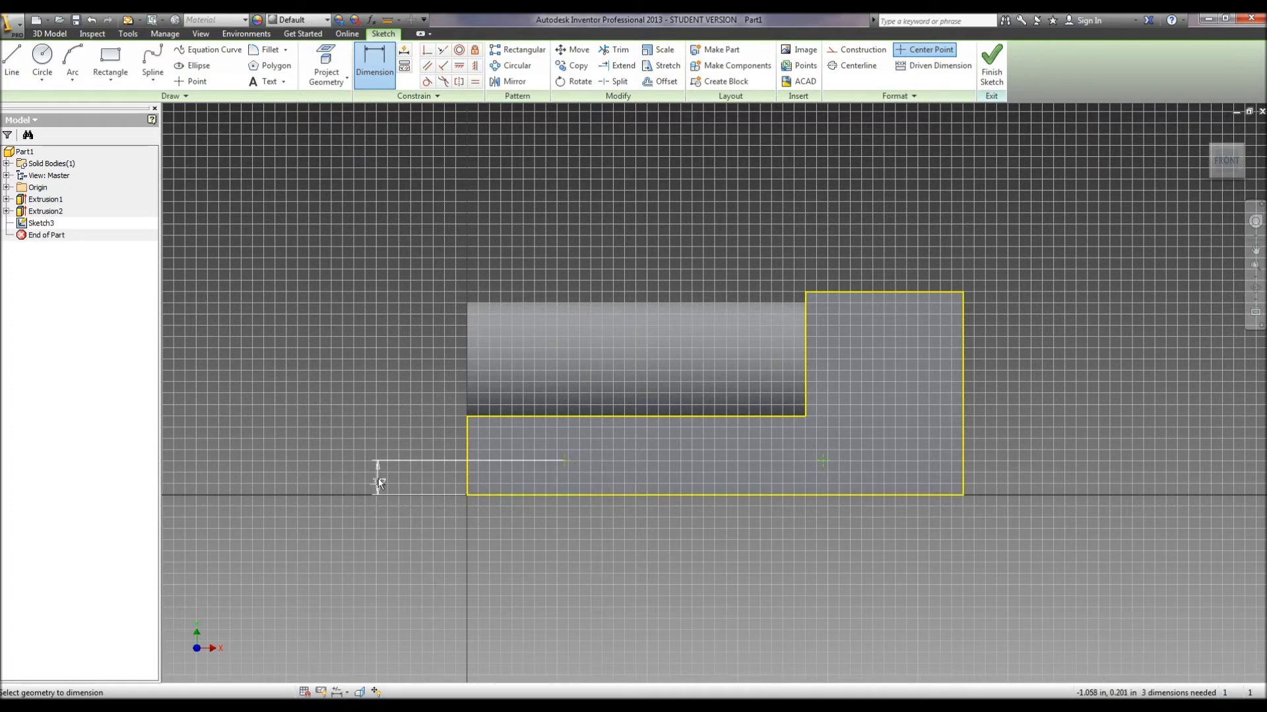
pyautogui.write('.5')
pyautogui.press('Return')
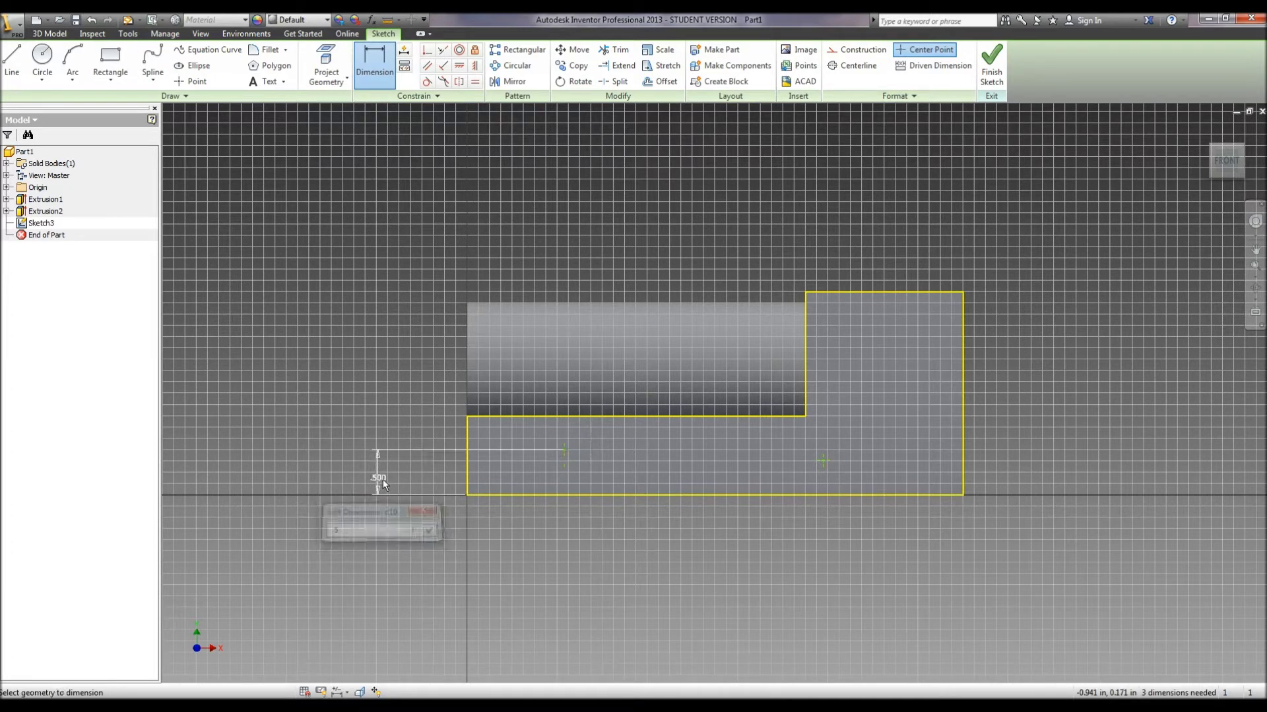
# Step: Dimension the right sketch point 0.5 in above the bottom edge
pyautogui.click(825, 462)
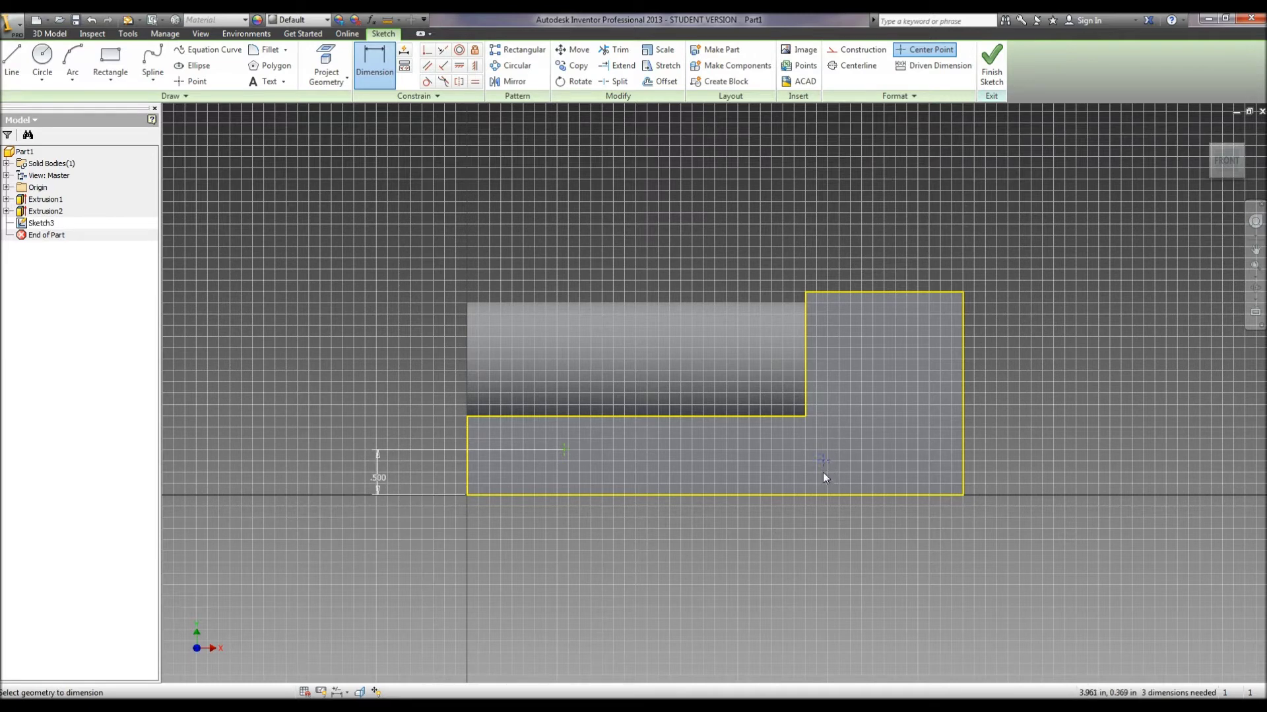
pyautogui.click(825, 495)
pyautogui.click(1064, 476)
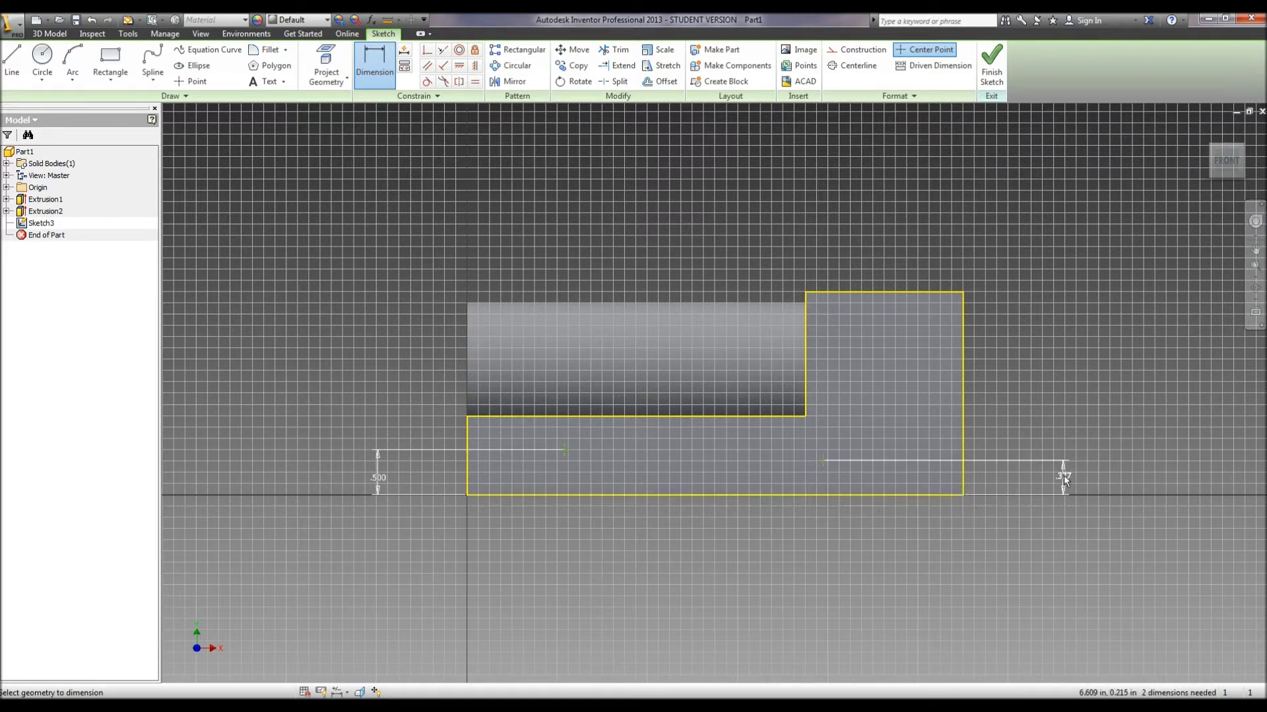
pyautogui.write('.5')
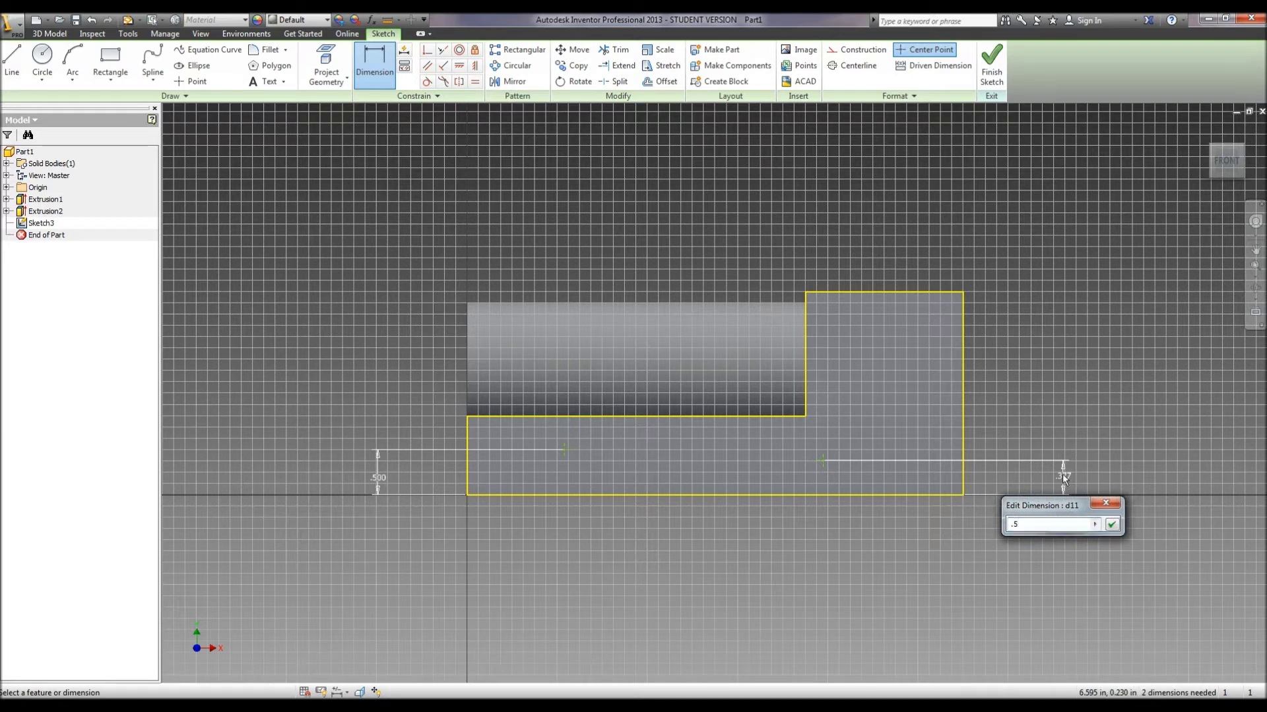
pyautogui.press('Return')
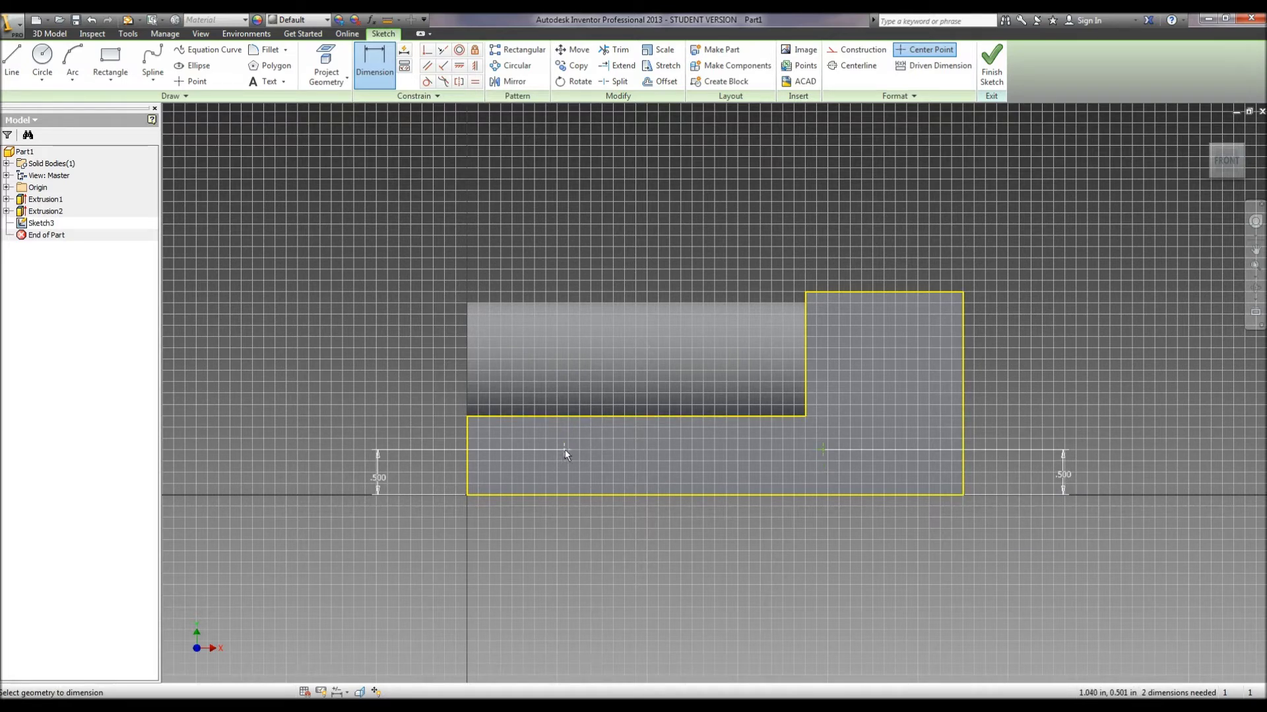
# Step: Dimension the right sketch point 1 in from the right edge of the front face
pyautogui.click(823, 450)
pyautogui.click(964, 461)
pyautogui.click(889, 561)
pyautogui.write('1')
pyautogui.press('Return')
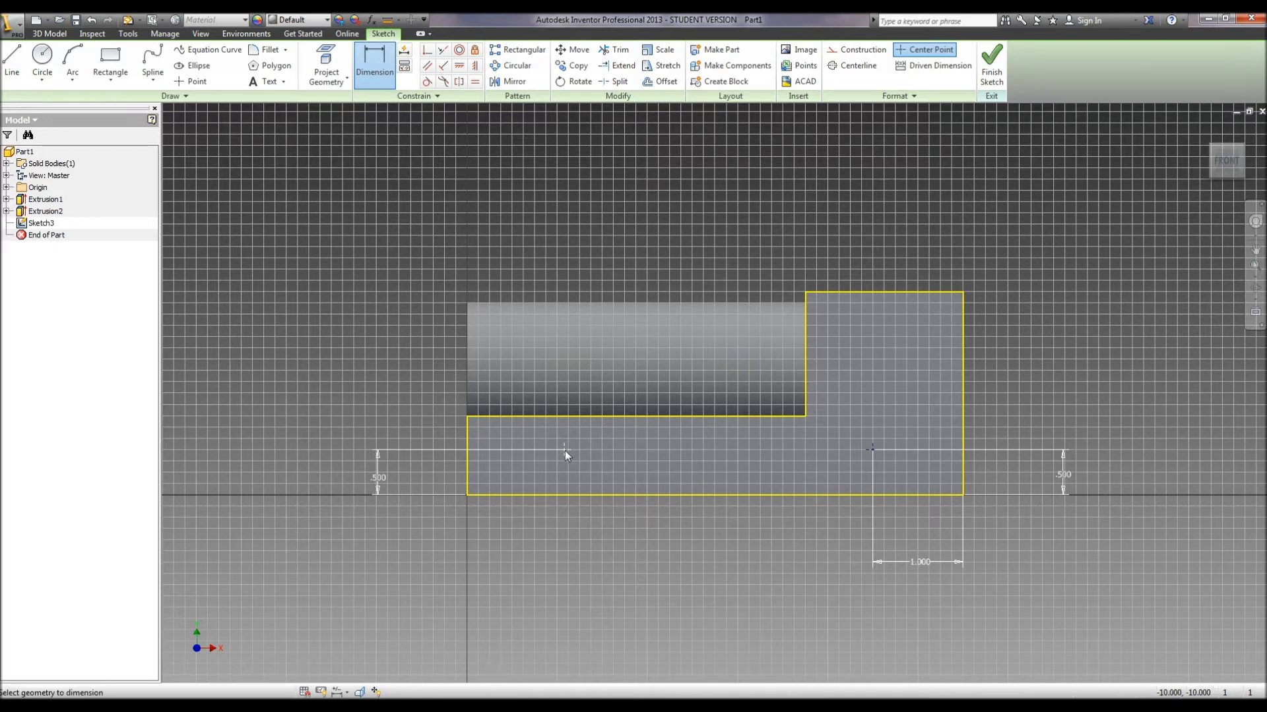
# Step: Dimension the horizontal distance between the two sketch points as 3.5 in and finish the sketch
pyautogui.click(872, 450)
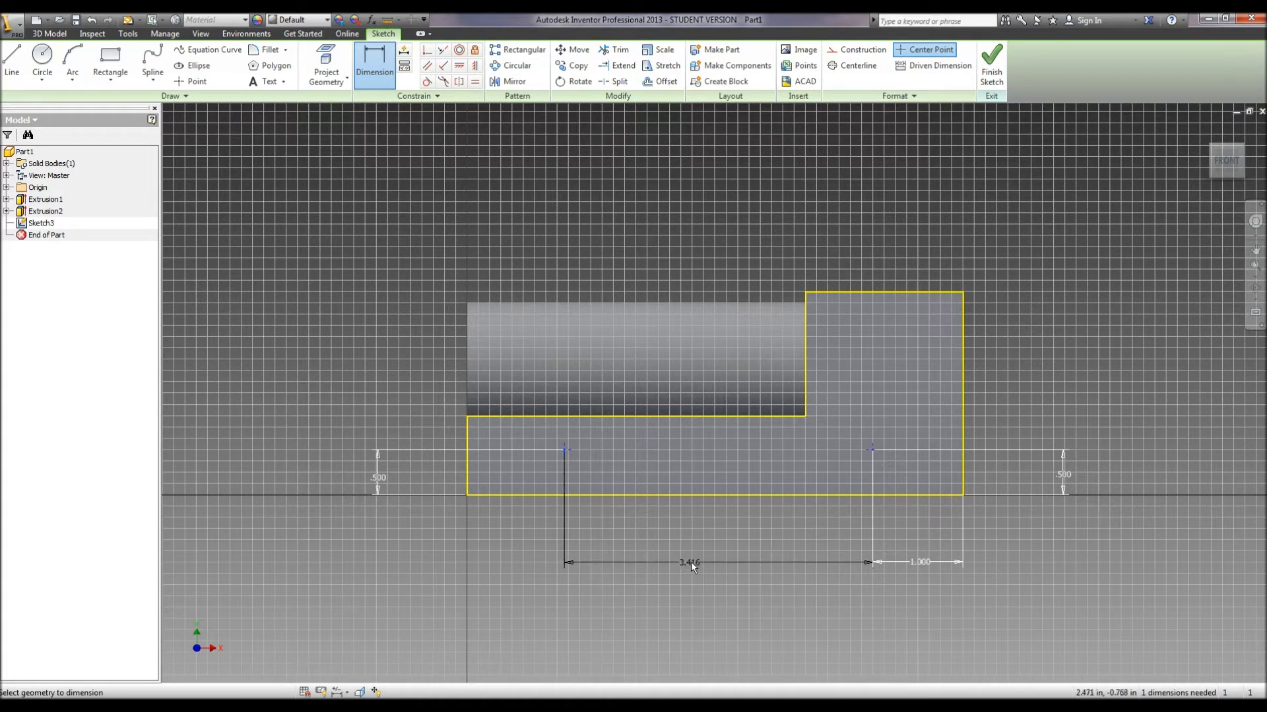
pyautogui.click(705, 563)
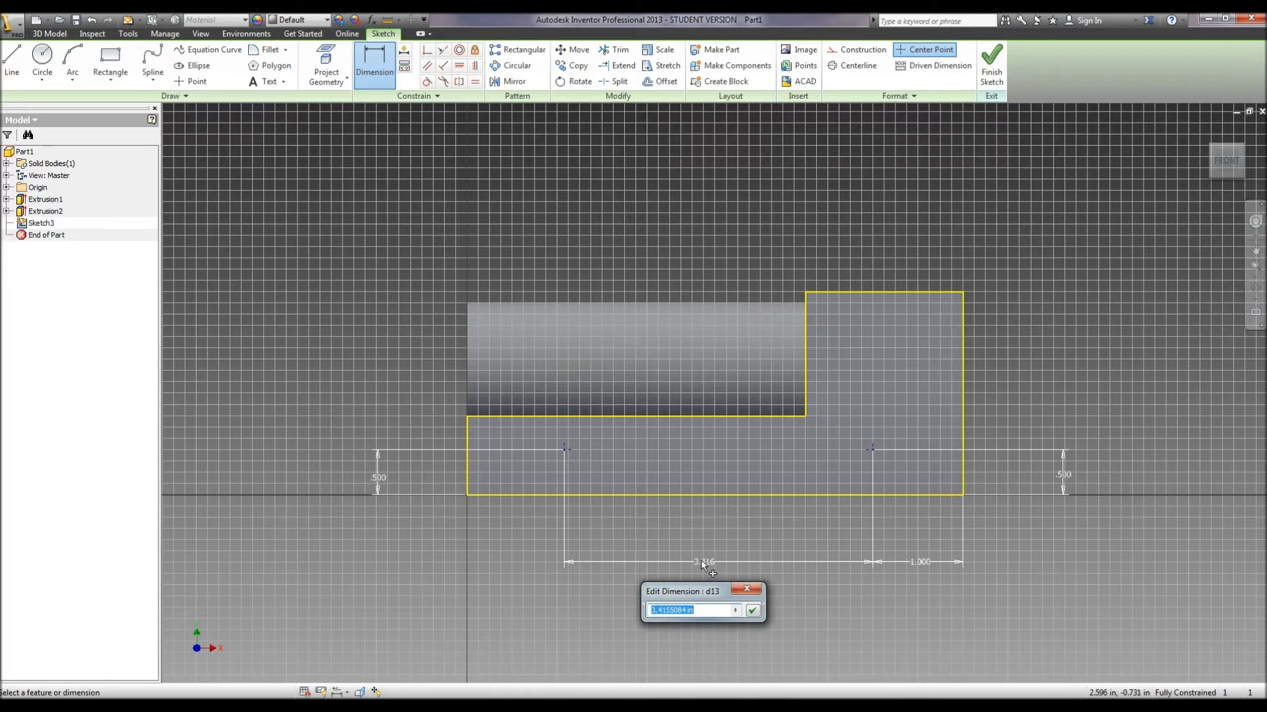
pyautogui.write('4')
pyautogui.press('Return')
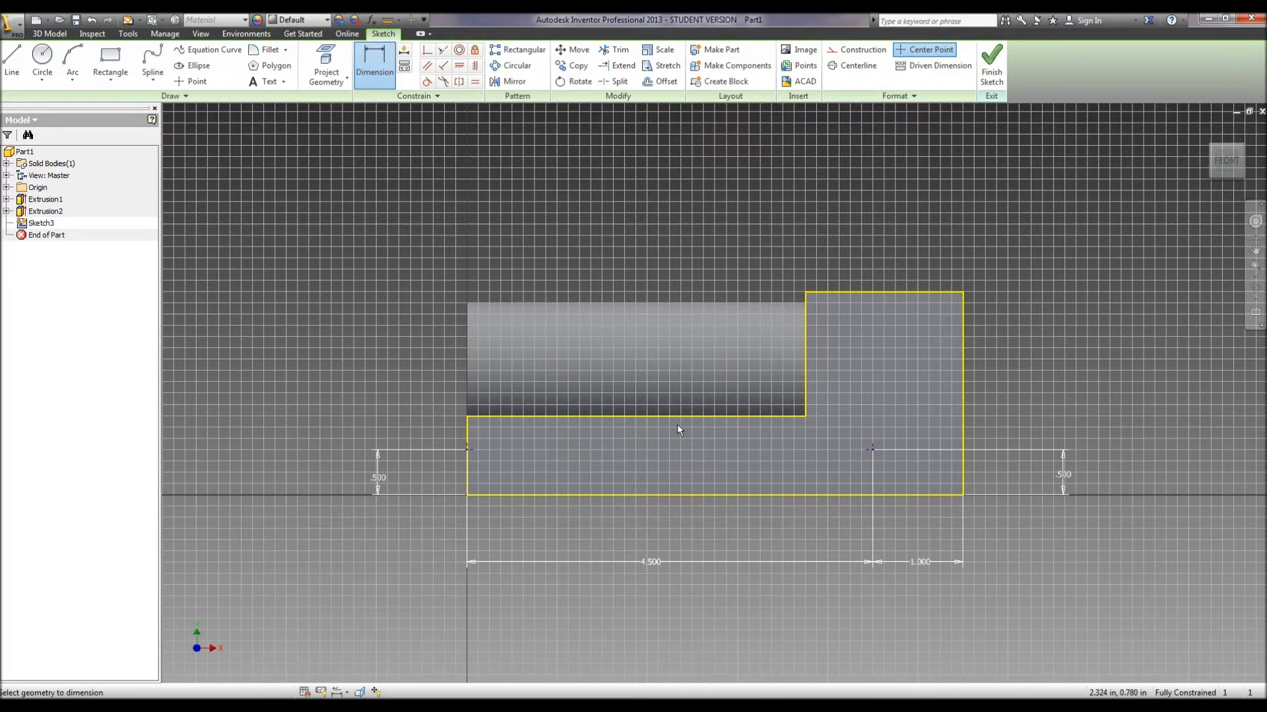
pyautogui.doubleClick(650, 563)
pyautogui.write('3.5')
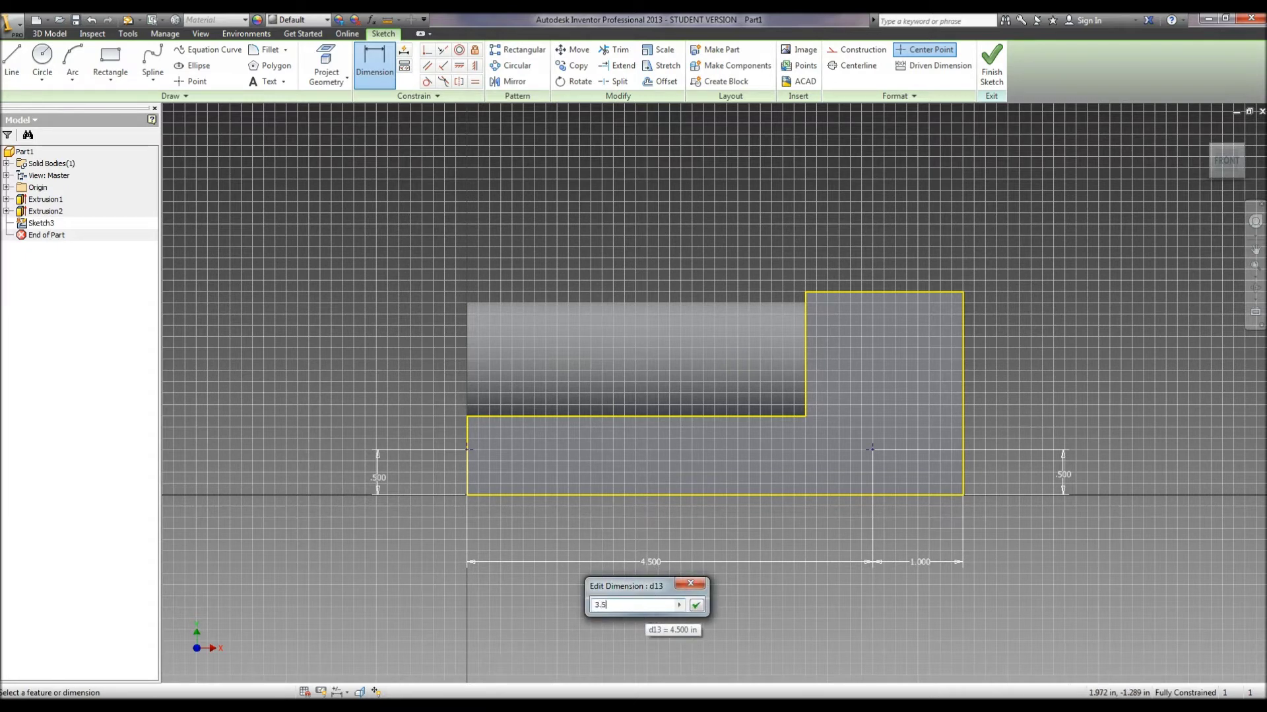
pyautogui.press('Return')
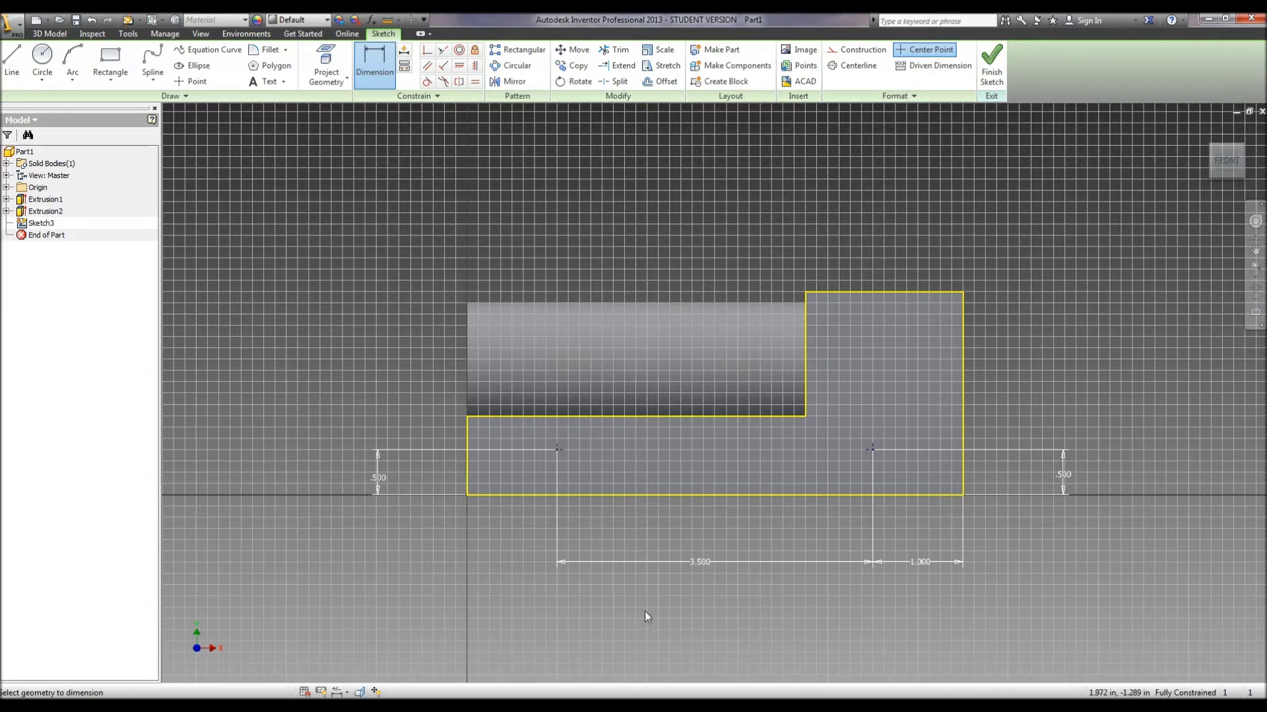
pyautogui.click(989, 79)
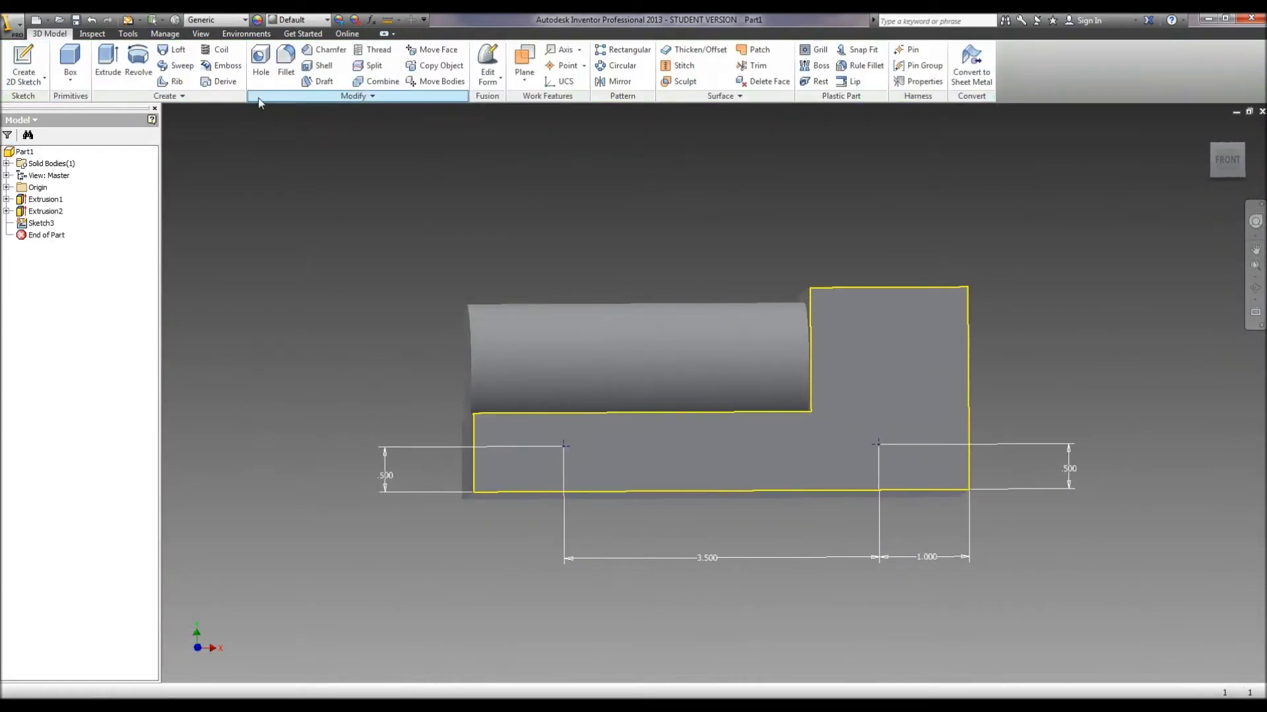
# Step: Create full-depth tapped 1/4-20 UNC holes at the two sketch points with Through All termination
pyautogui.click(263, 71)
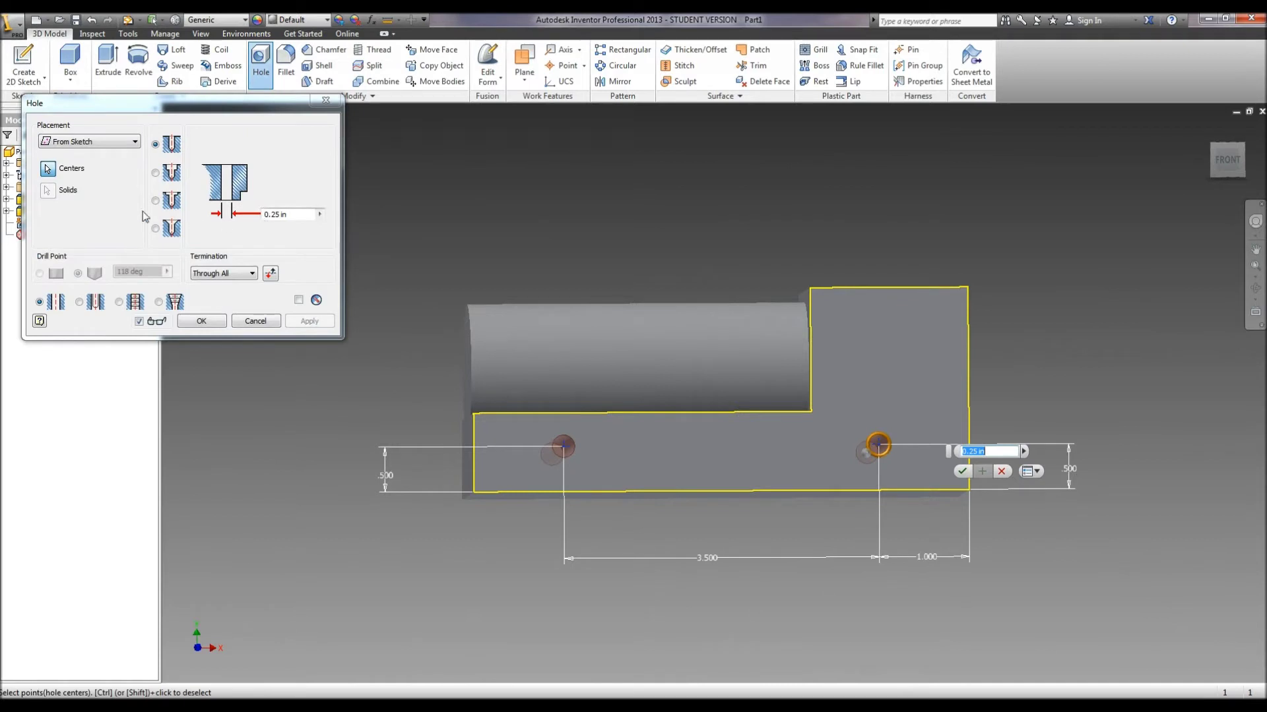
pyautogui.click(120, 302)
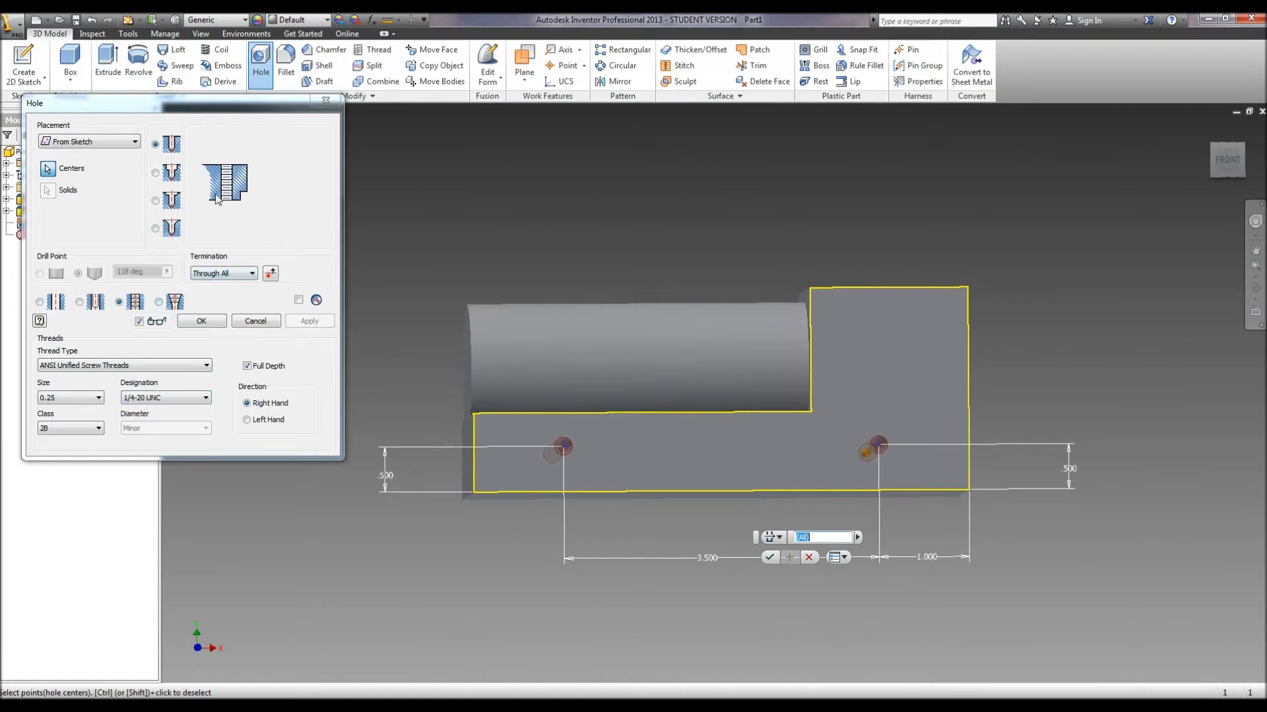
pyautogui.click(201, 321)
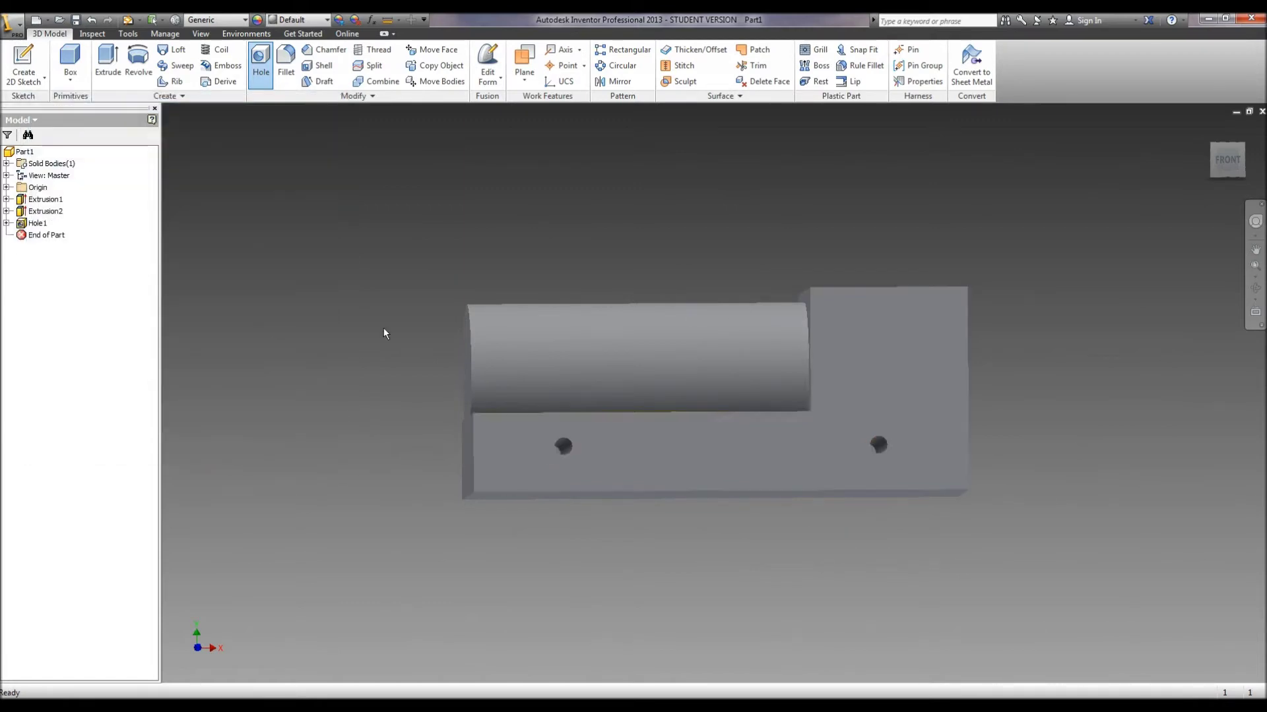
# Step: Start a sketch on the cylinder's end face and place three points, one about 0.75 in and two about 0.37 in above the bottom edge
pyautogui.click(1255, 293)
pyautogui.moveTo(725, 396); pyautogui.dragTo(607, 429)
pyautogui.moveTo(758, 459); pyautogui.dragTo(928, 444)
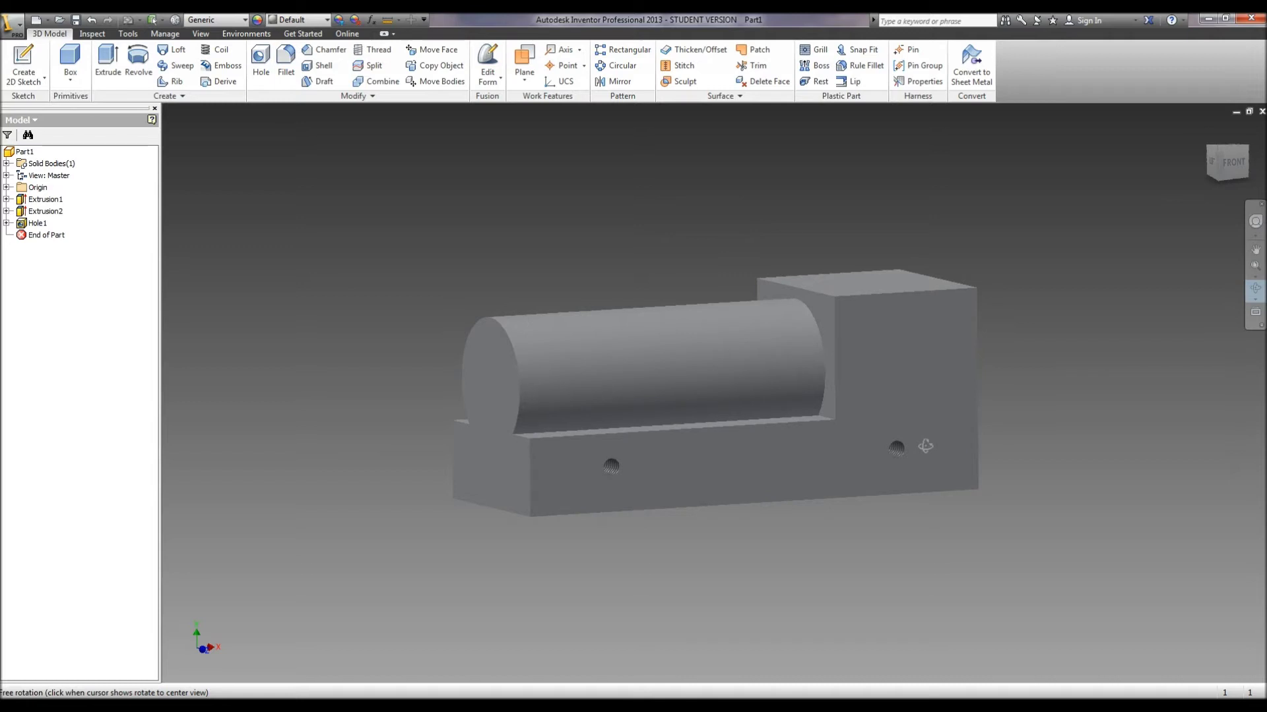
pyautogui.moveTo(924, 447); pyautogui.dragTo(916, 447)
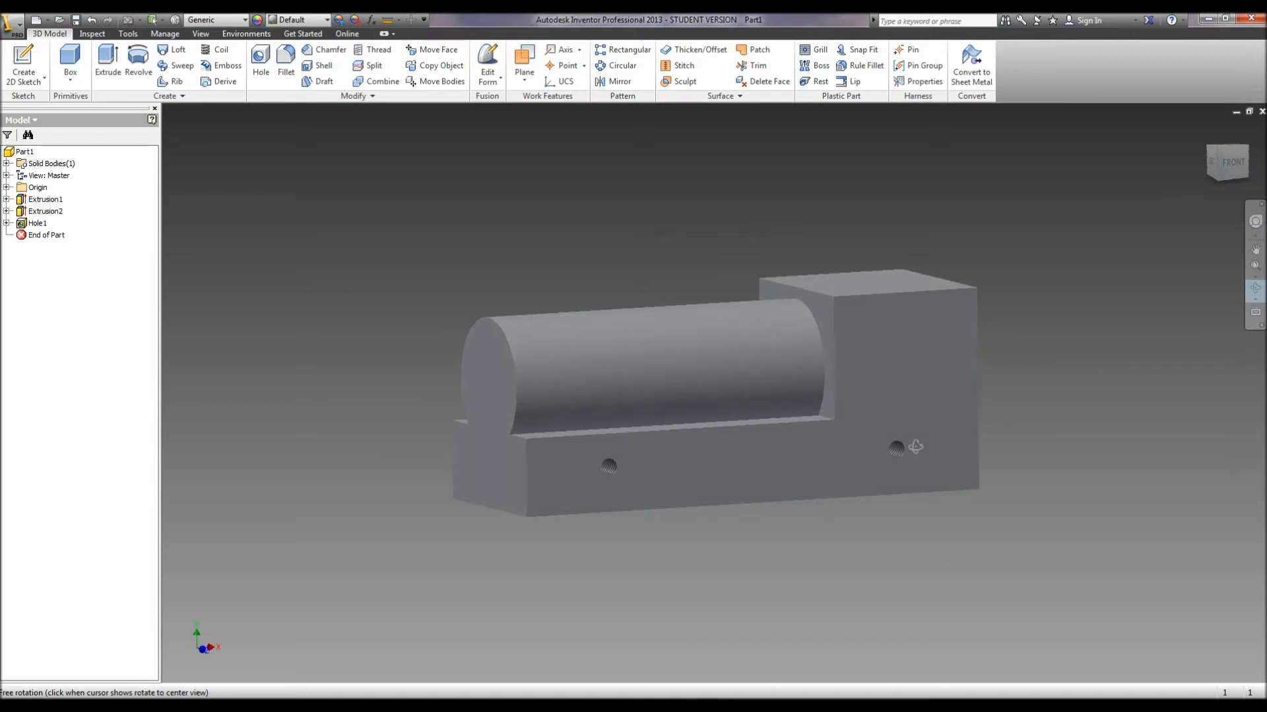
pyautogui.moveTo(916, 447); pyautogui.dragTo(880, 433)
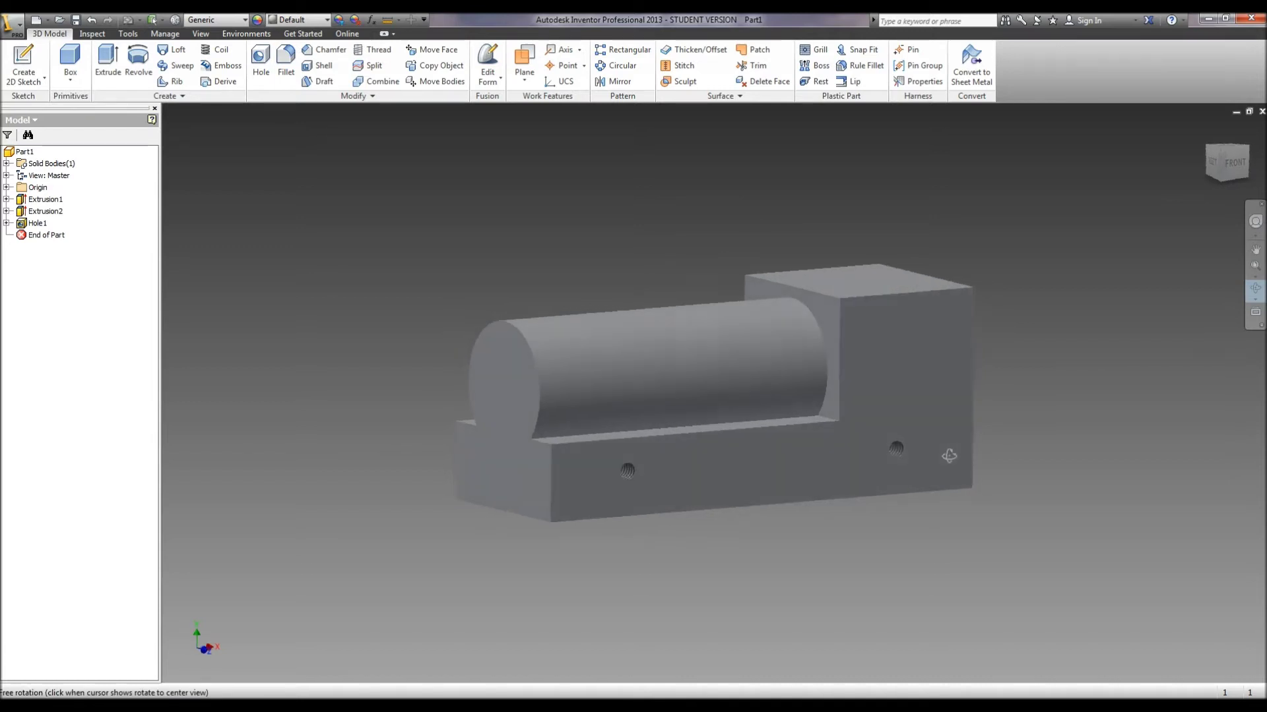
pyautogui.click(23, 66)
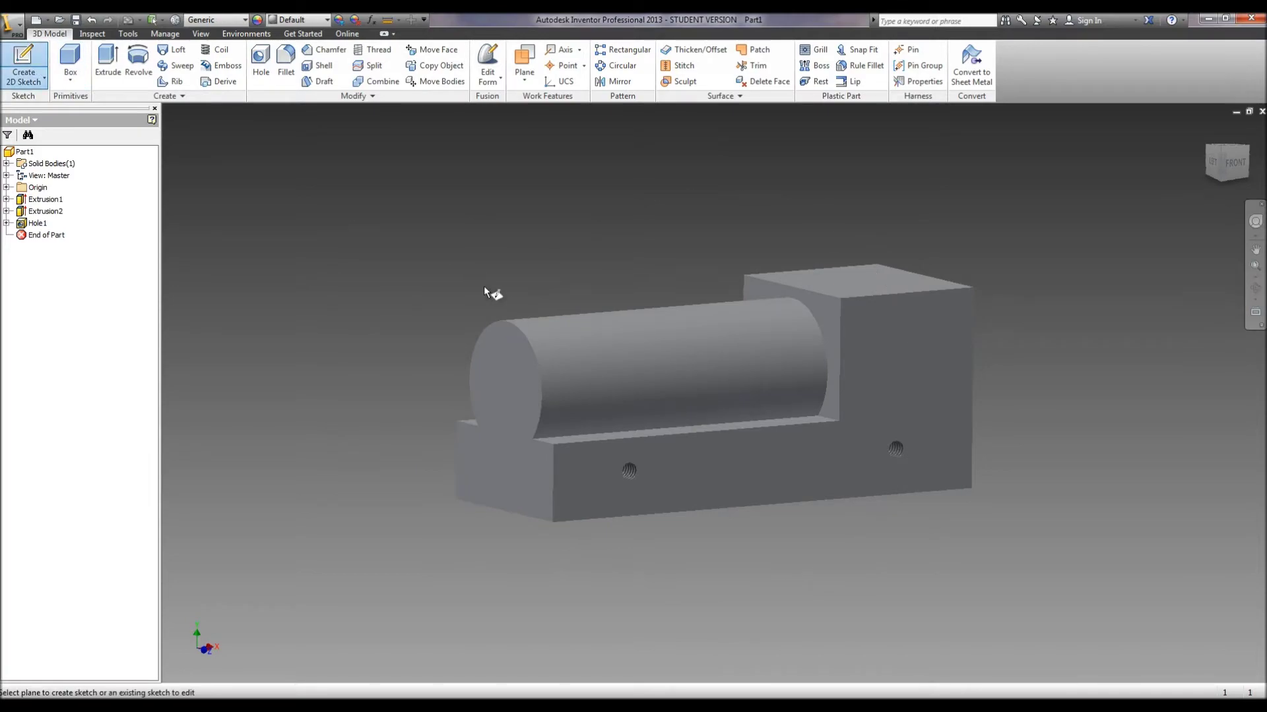
pyautogui.click(496, 417)
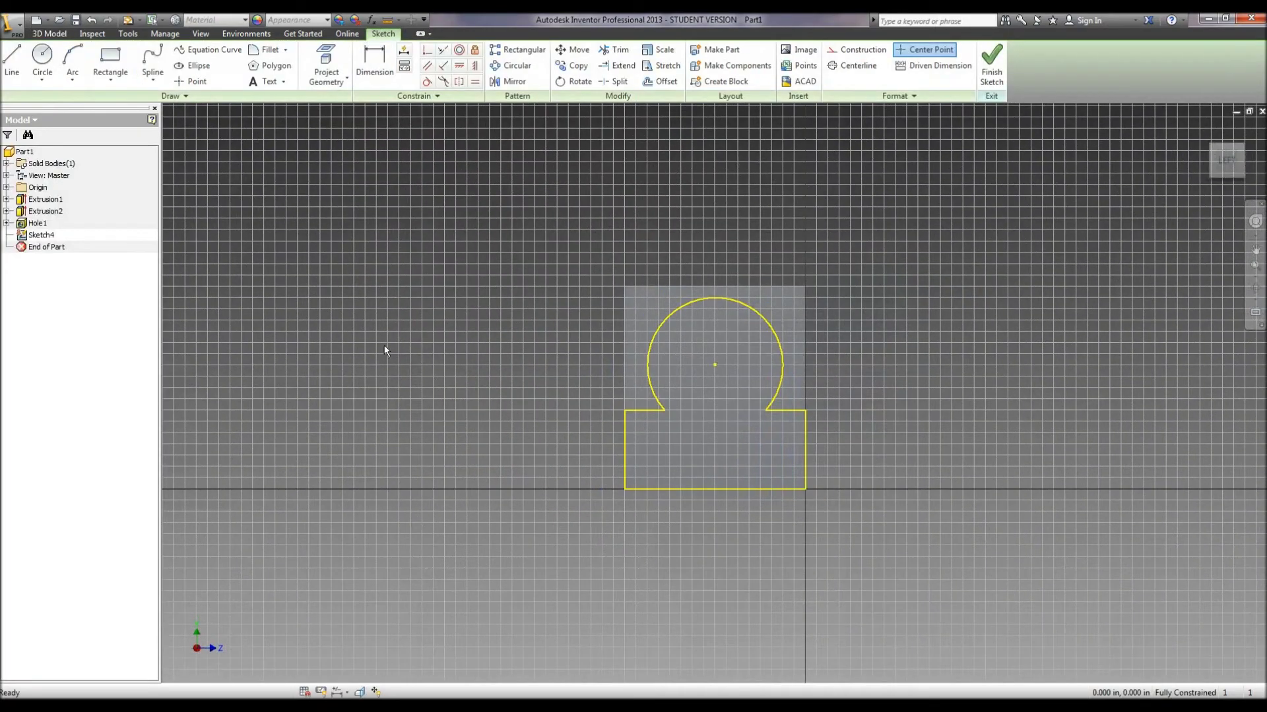
pyautogui.click(197, 81)
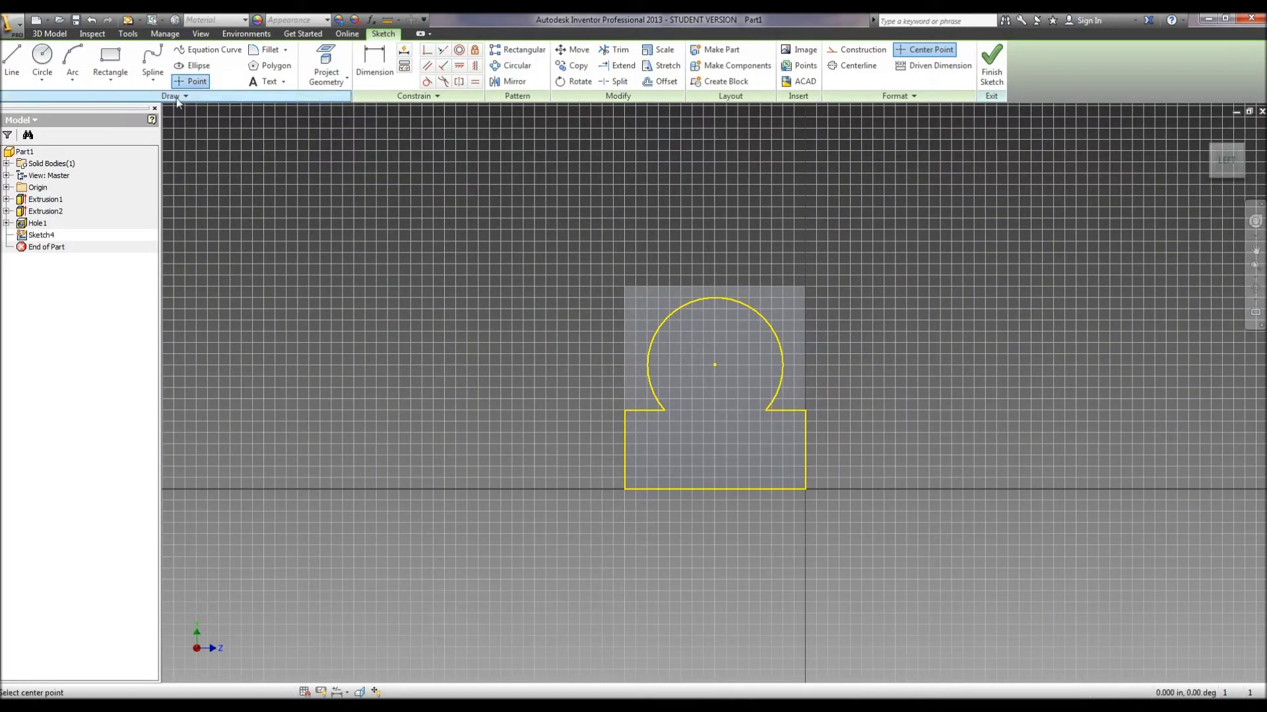
pyautogui.click(715, 420)
pyautogui.click(663, 456)
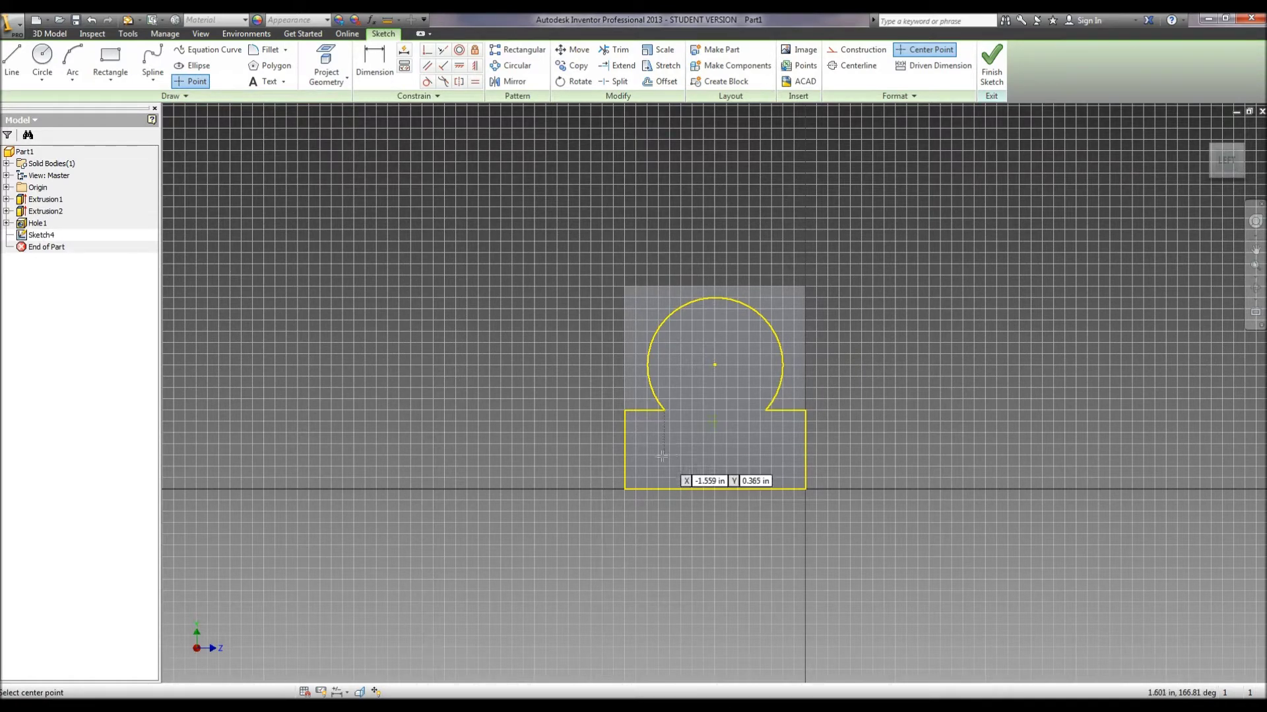
pyautogui.click(784, 456)
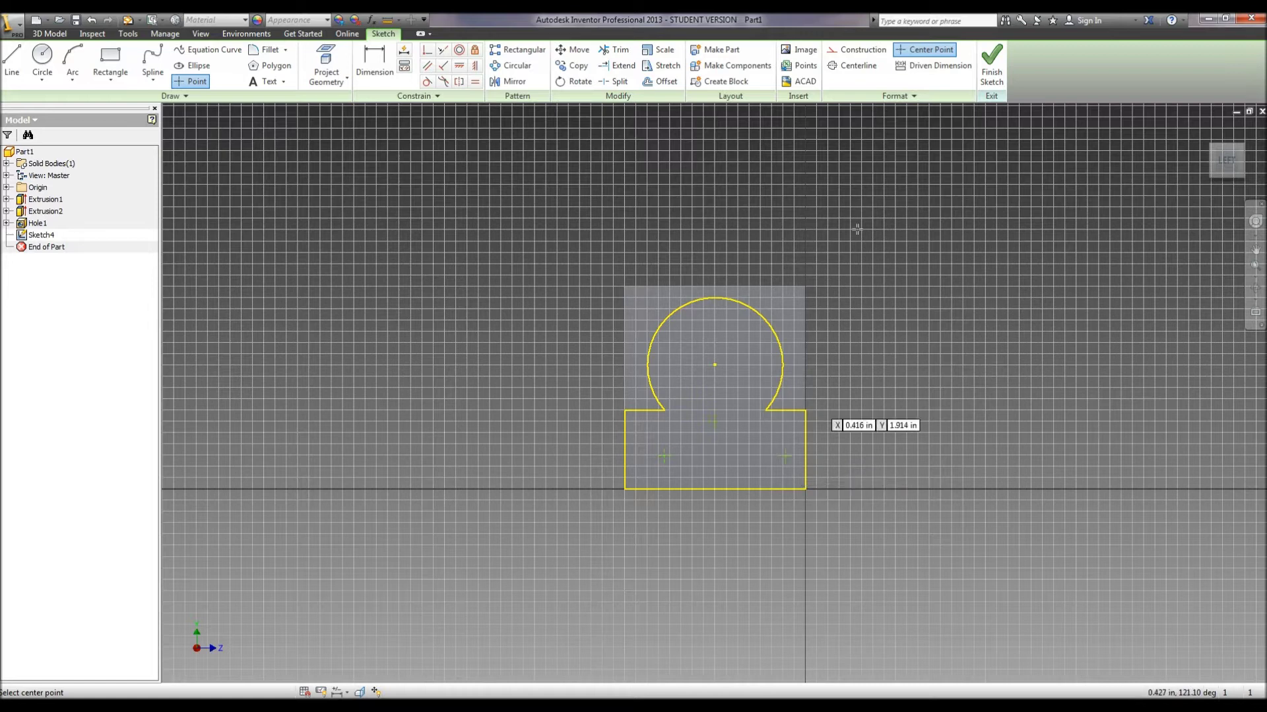
# Step: Dimension the lower-left sketch point 0.125 in above the bottom edge of the end face
pyautogui.click(367, 52)
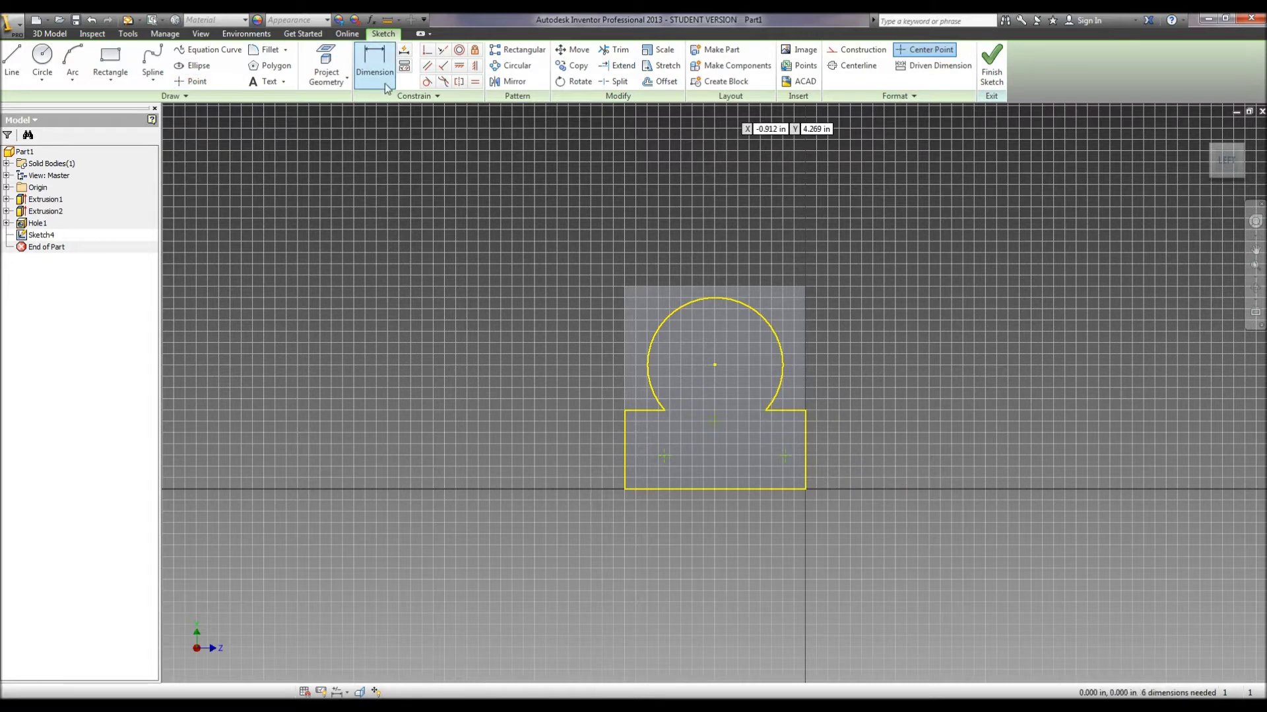
pyautogui.click(665, 455)
pyautogui.click(670, 489)
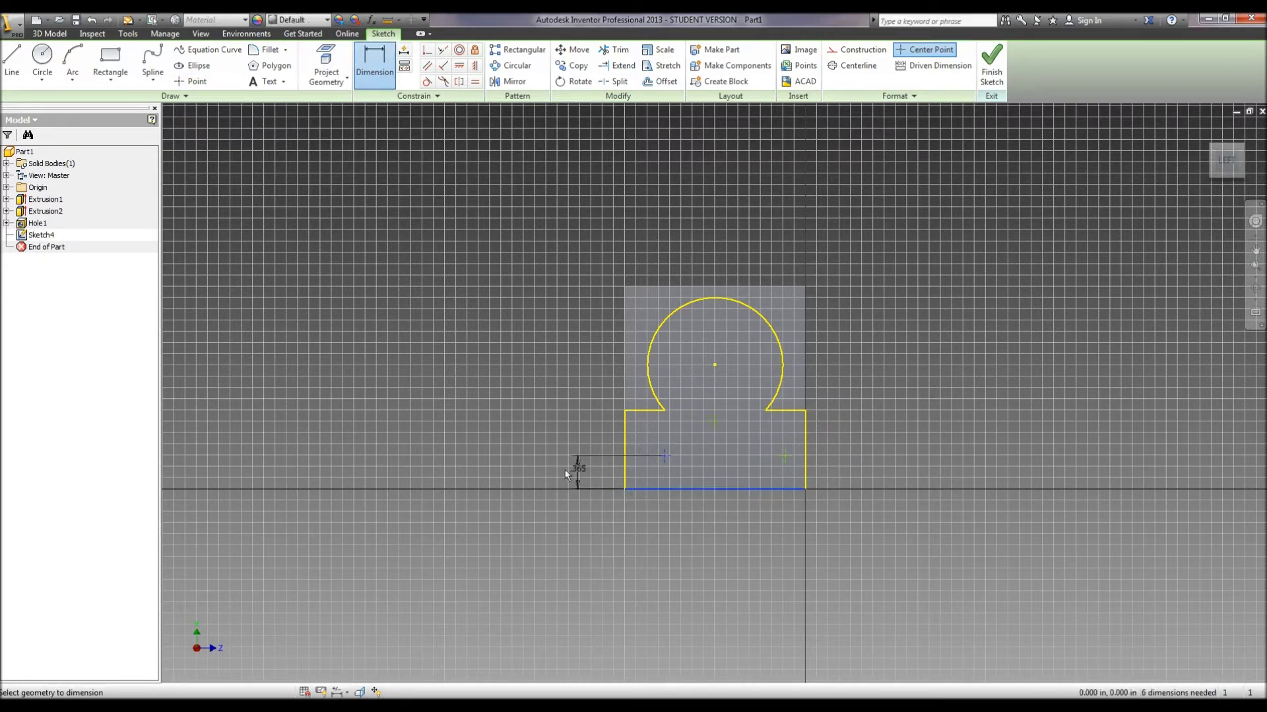
pyautogui.click(544, 472)
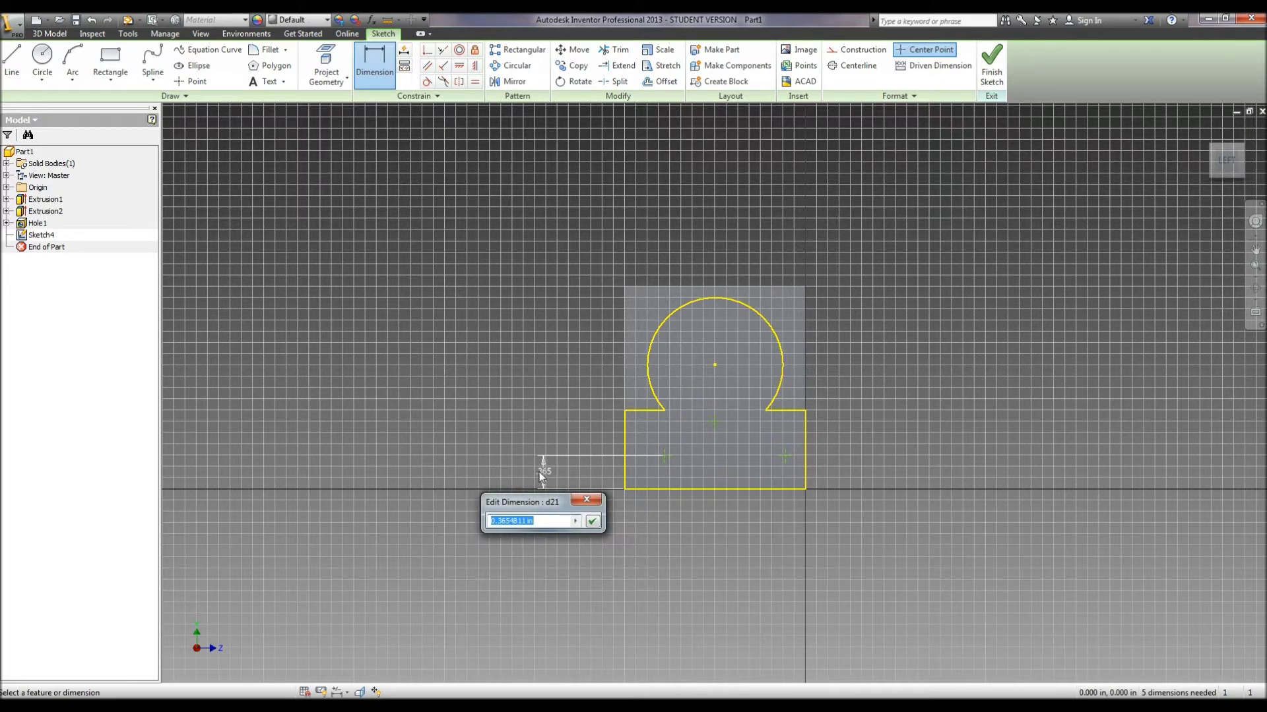
pyautogui.write('.125')
pyautogui.press('Return')
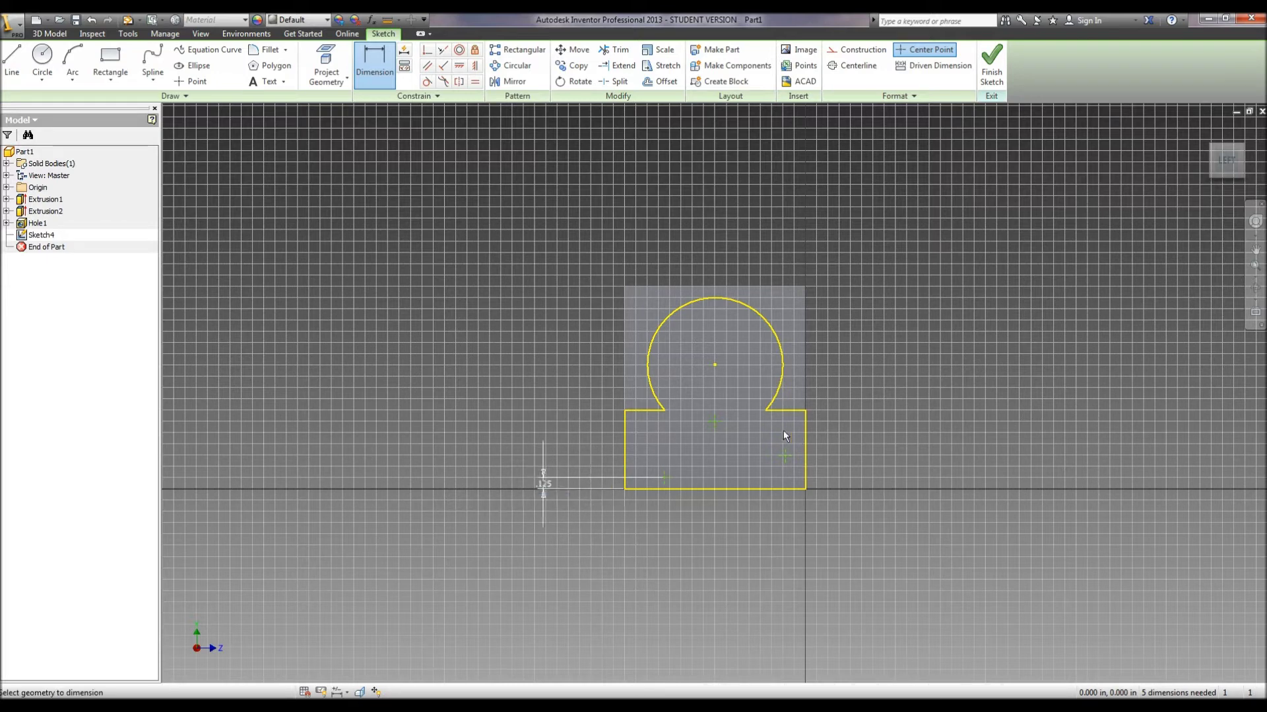
# Step: Dimension the lower-right sketch point 0.125 in above the bottom edge of the end face
pyautogui.click(784, 454)
pyautogui.click(786, 490)
pyautogui.click(855, 485)
pyautogui.write('.125')
pyautogui.press('Return')
# Step: Dimension the lower-left point 0.375 in and the lower-right point 1.625 in from the end face's left edge
pyautogui.click(642, 527)
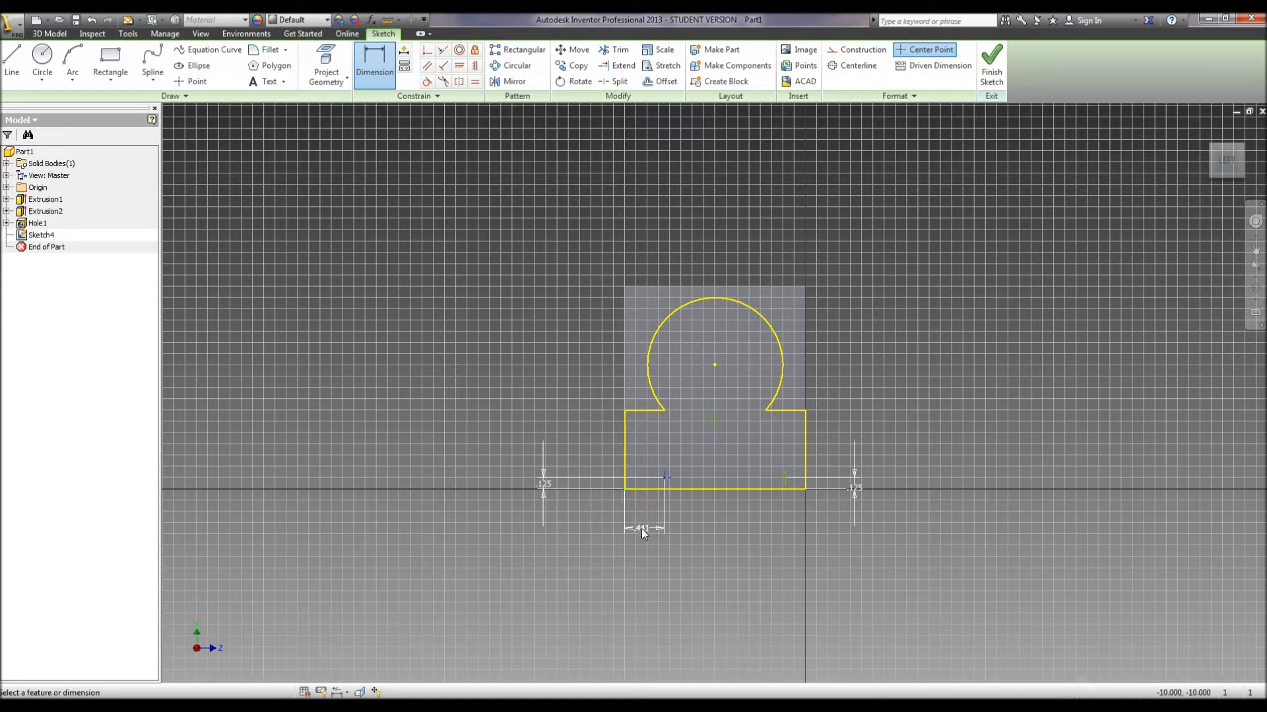
pyautogui.write('.375')
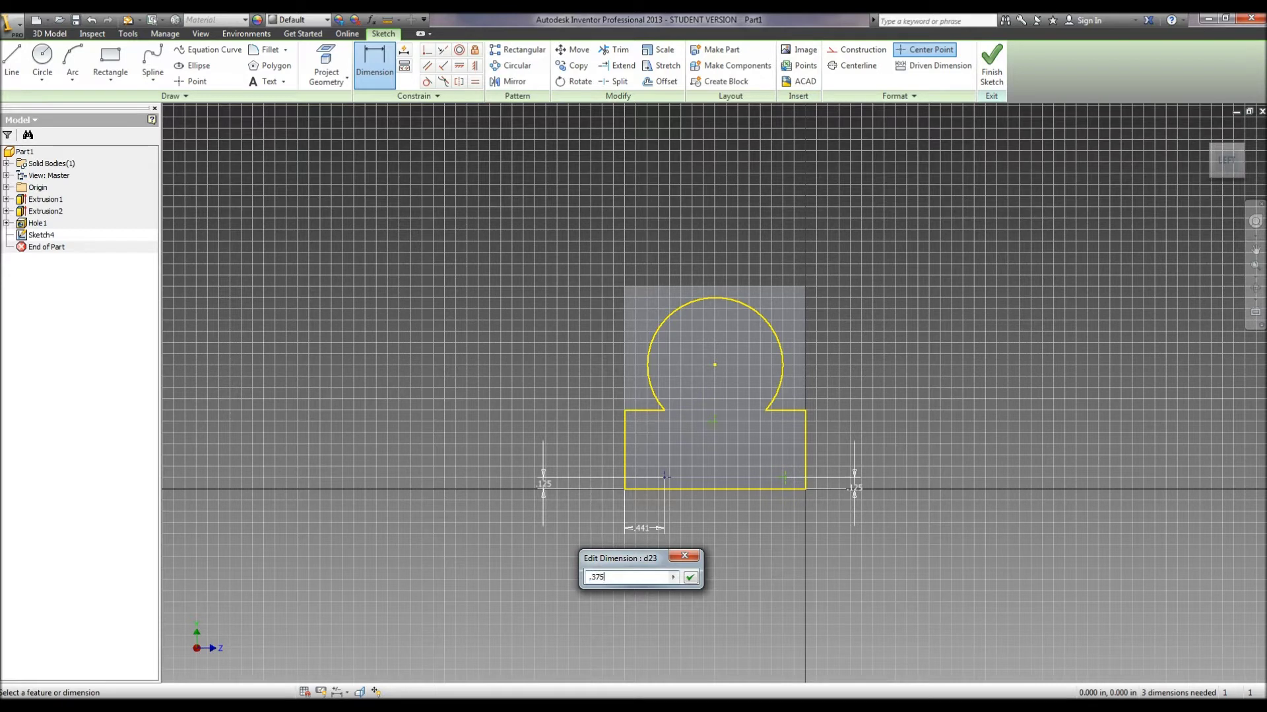
pyautogui.press('Return')
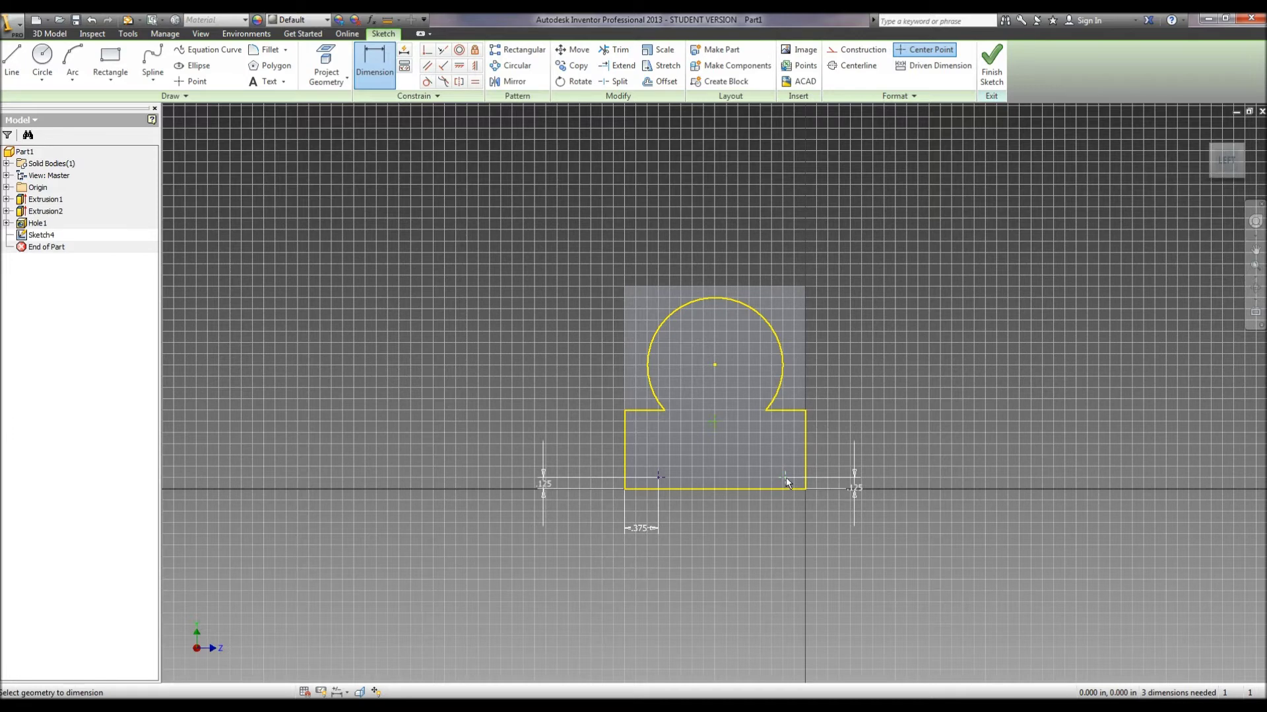
pyautogui.click(624, 478)
pyautogui.click(697, 598)
pyautogui.write('1.625')
pyautogui.press('Return')
# Step: Dimension the upper point 0.625 in above the bottom edge and 1 in from the left edge, and finish the sketch
pyautogui.click(715, 421)
pyautogui.click(721, 489)
pyautogui.click(473, 454)
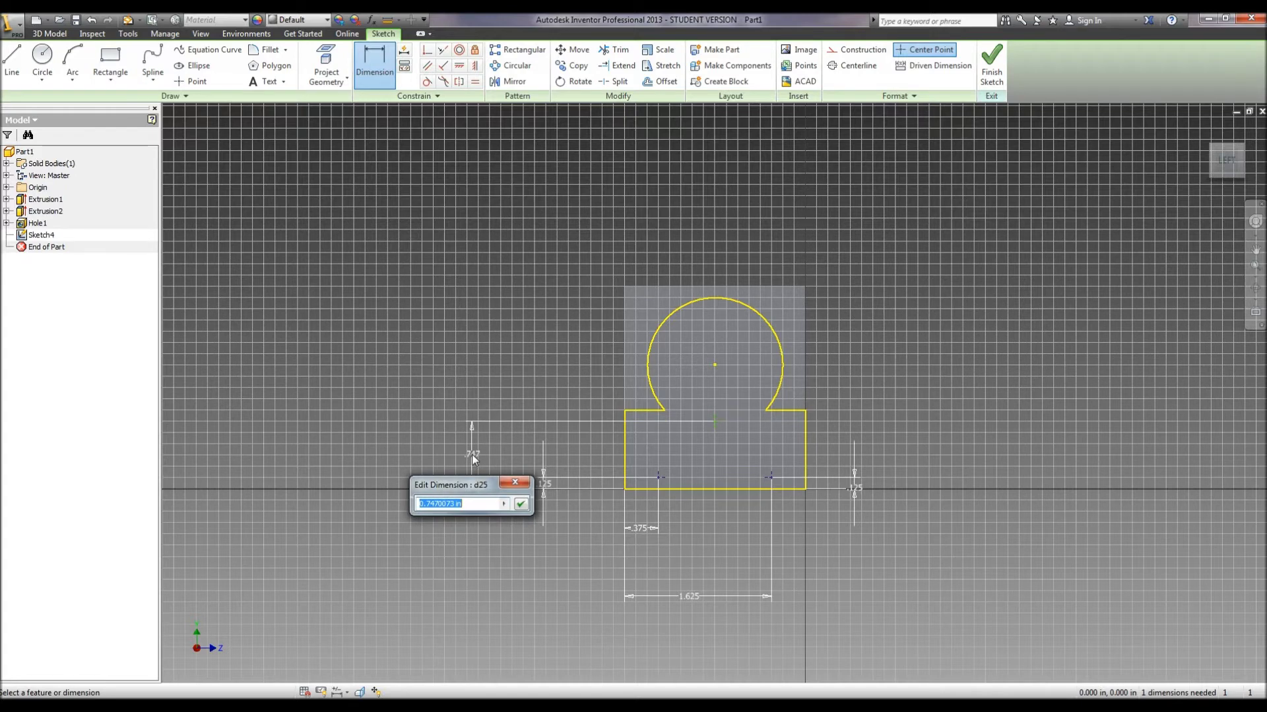
pyautogui.write('.625')
pyautogui.press('Return')
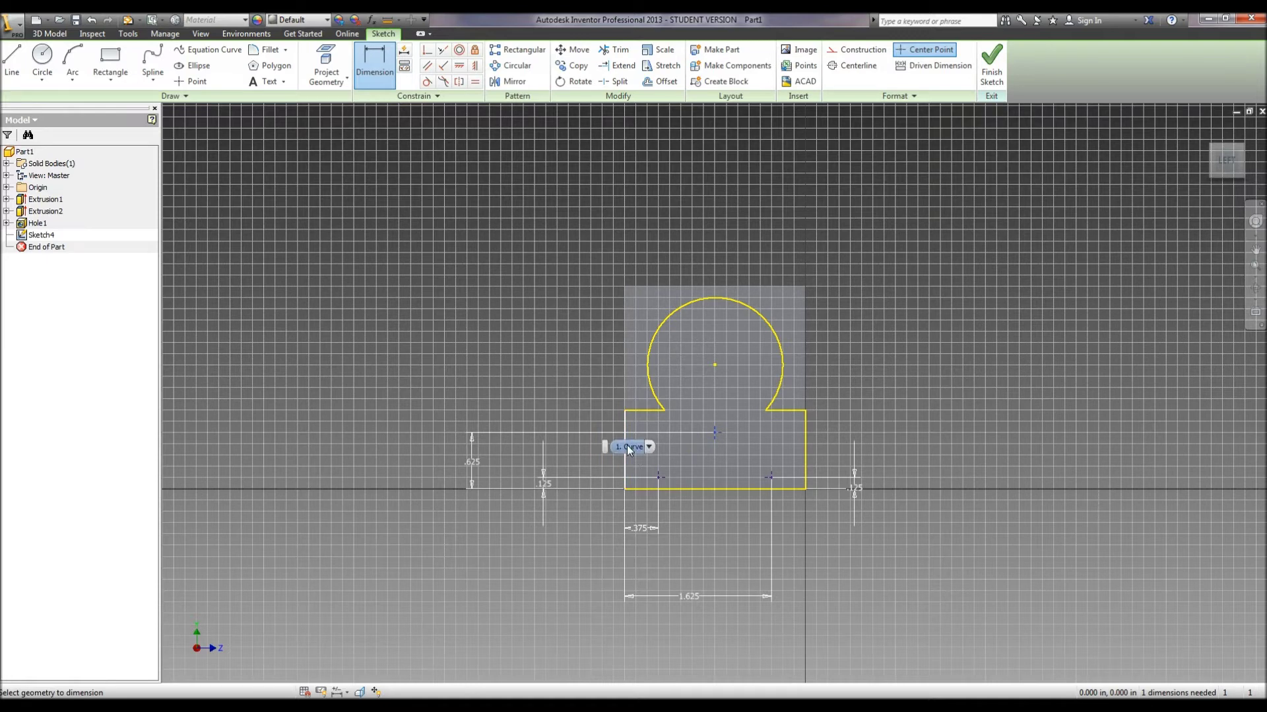
pyautogui.click(627, 449)
pyautogui.click(675, 555)
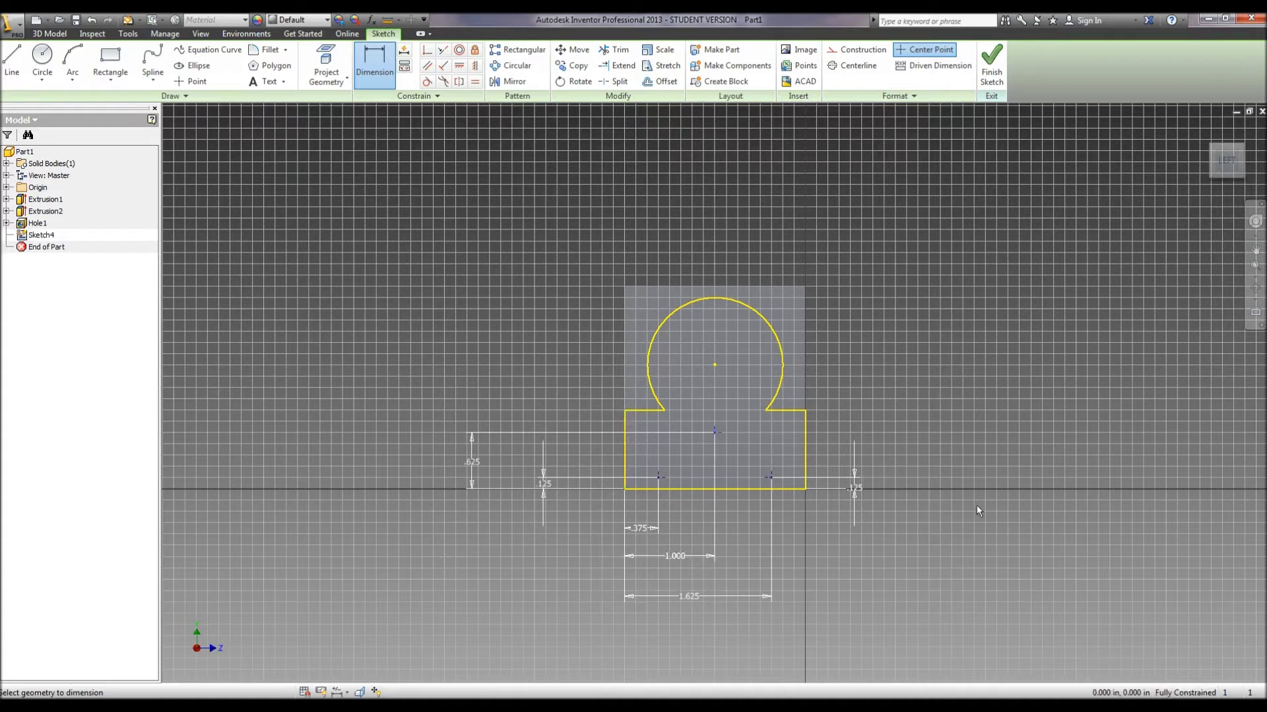
pyautogui.click(993, 72)
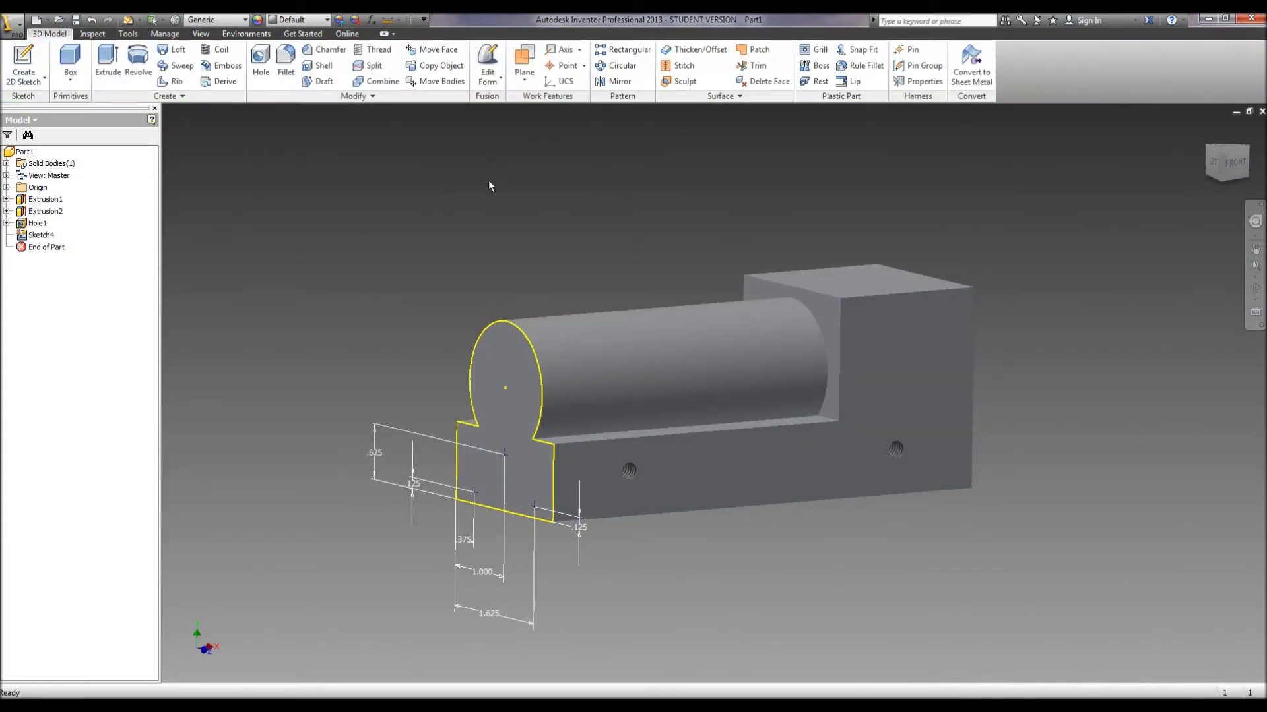
# Step: Create simple drilled holes 0.125 in in diameter and 0.125 in deep at the three end-face points, using Distance termination
pyautogui.click(260, 66)
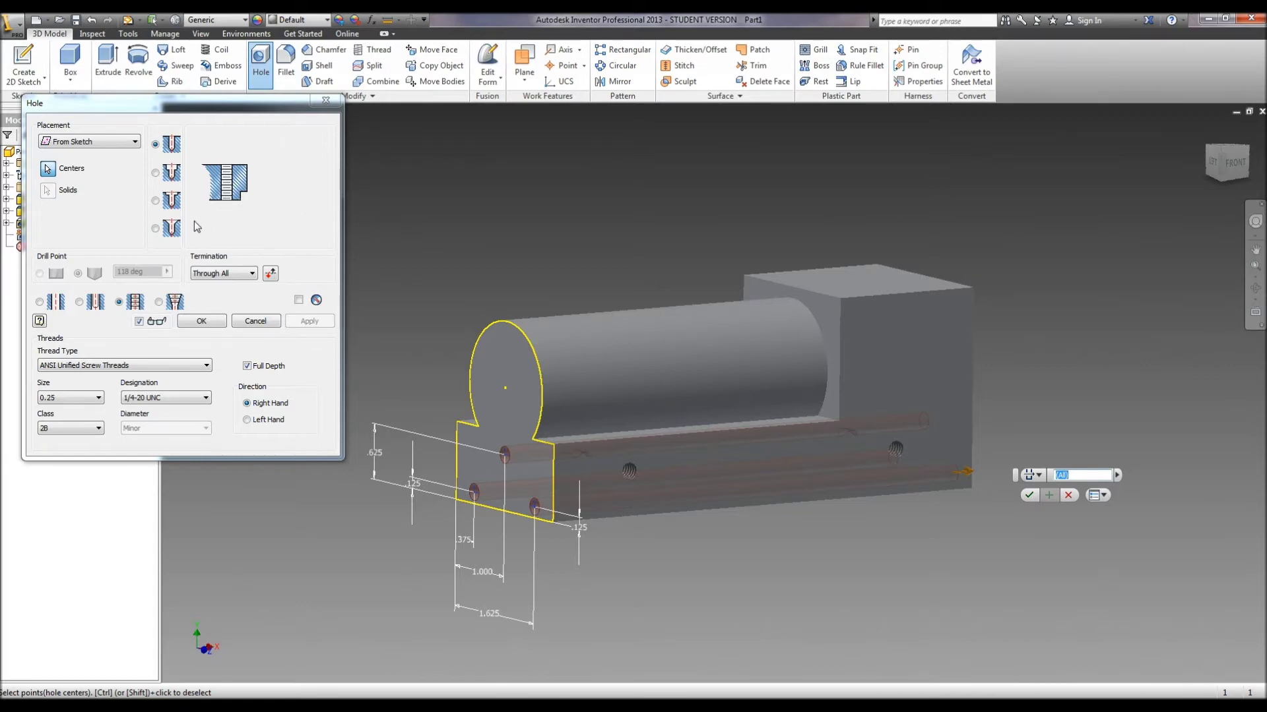
pyautogui.click(252, 273)
pyautogui.click(243, 285)
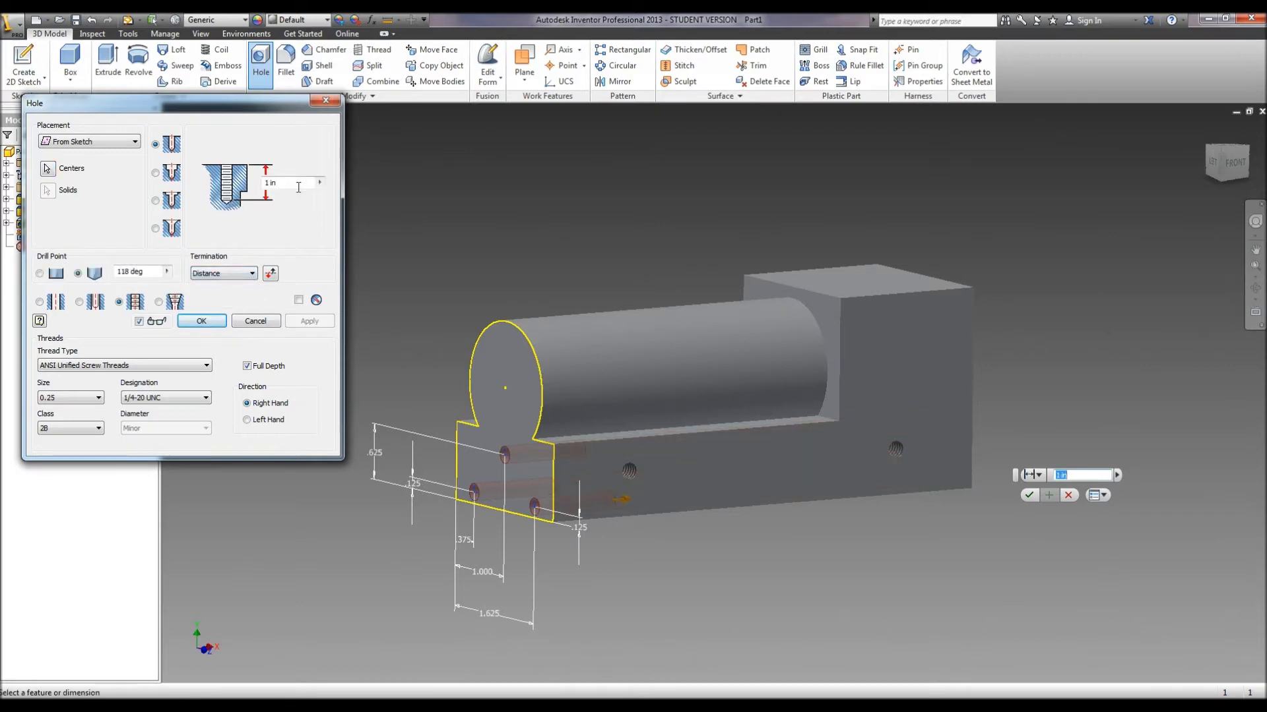
pyautogui.write('.125')
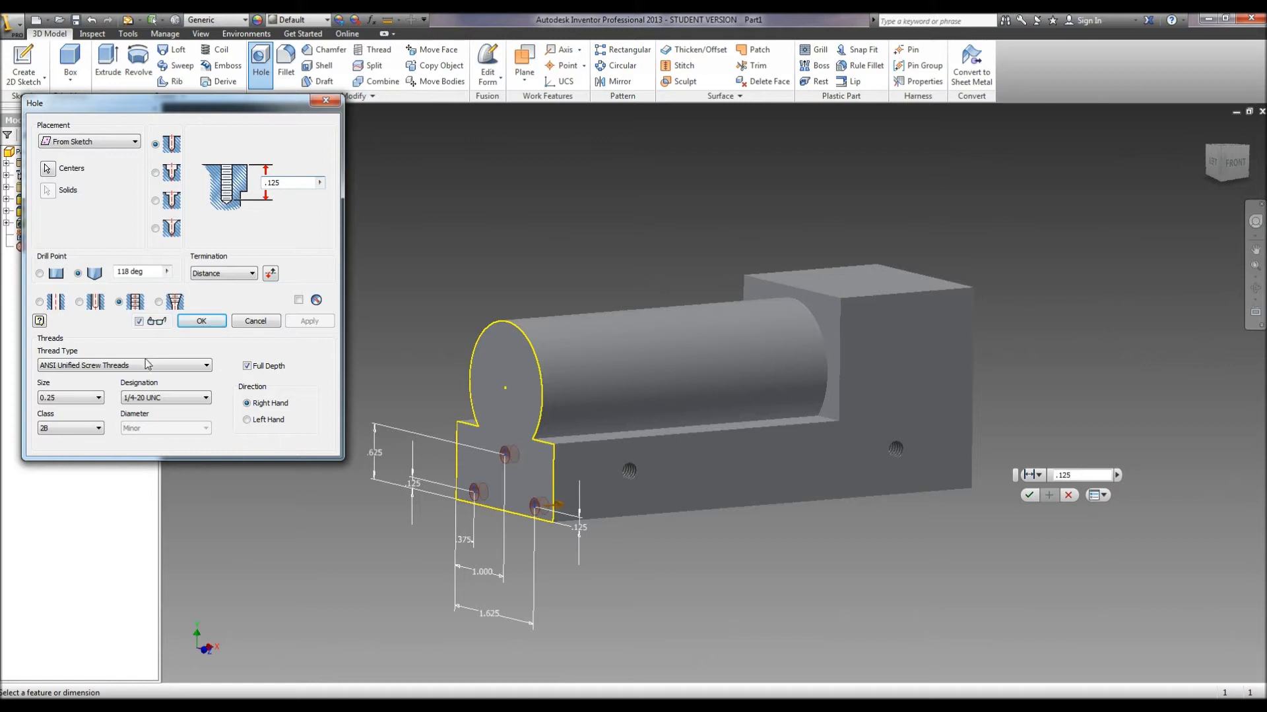
pyautogui.click(41, 302)
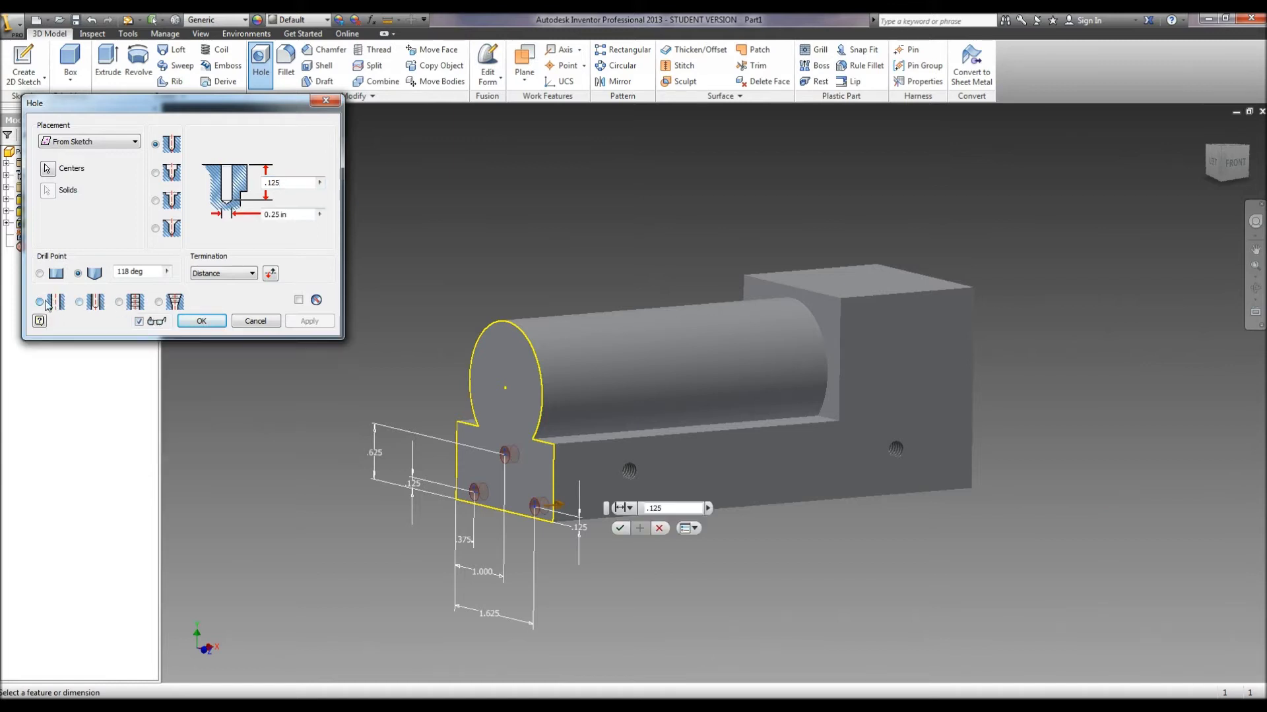
pyautogui.doubleClick(293, 218)
pyautogui.write('.125')
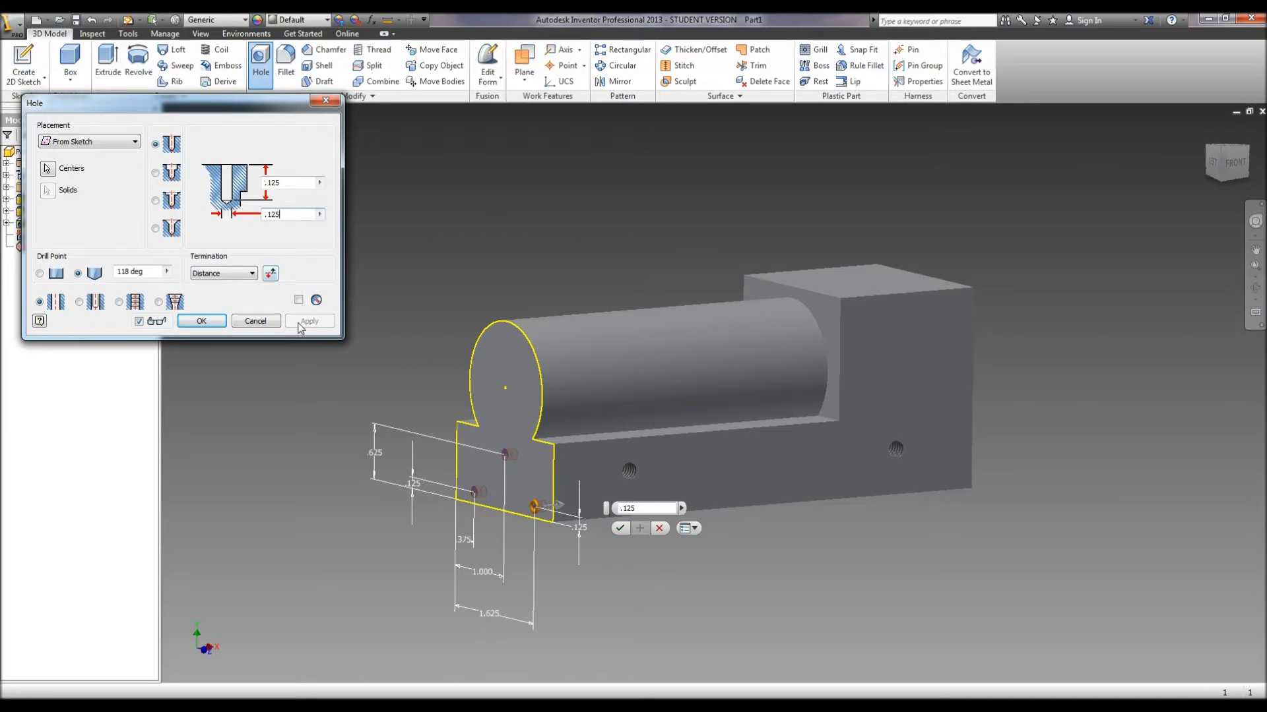
pyautogui.click(202, 322)
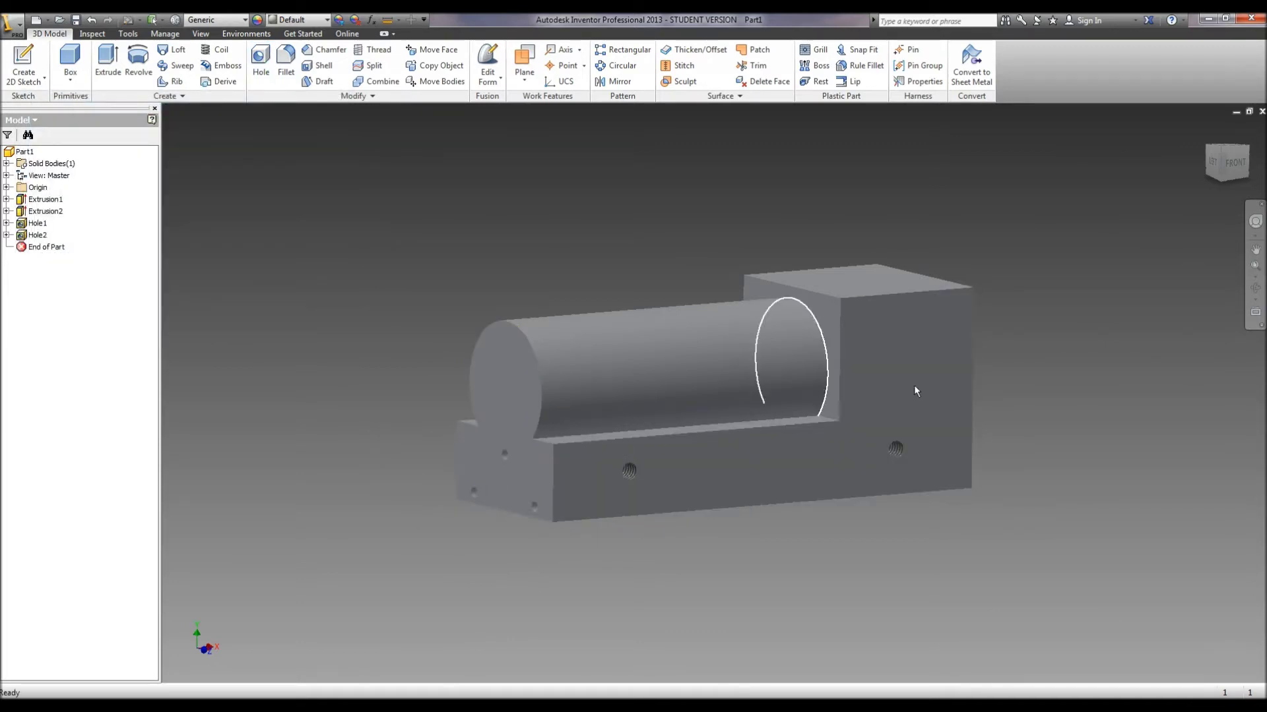
# Step: Start a sketch on the tall block's right end face and place a point near its bottom centre, about 0.34 in above the bottom edge
pyautogui.click(1254, 295)
pyautogui.moveTo(858, 368)
pyautogui.mouseDown()
pyautogui.moveTo(698, 356)
pyautogui.moveTo(634, 370)
pyautogui.moveTo(567, 356)
pyautogui.mouseUp()
pyautogui.click(23, 60)
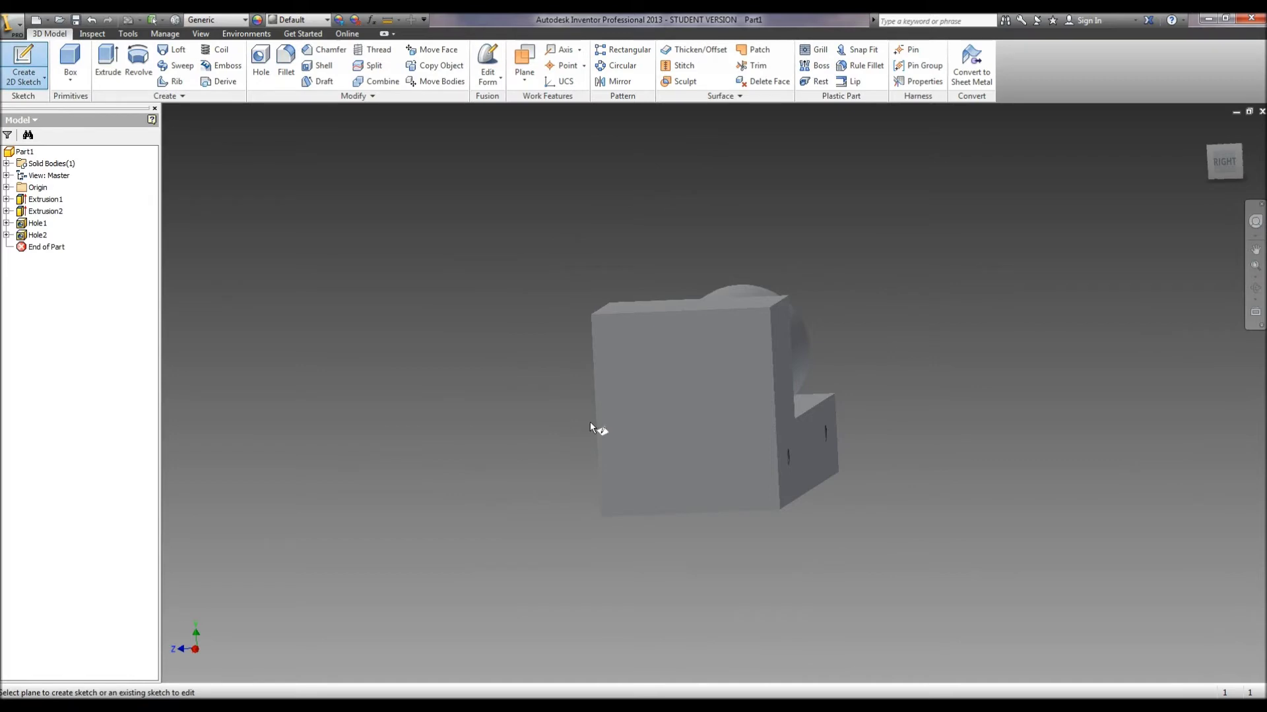
pyautogui.click(632, 430)
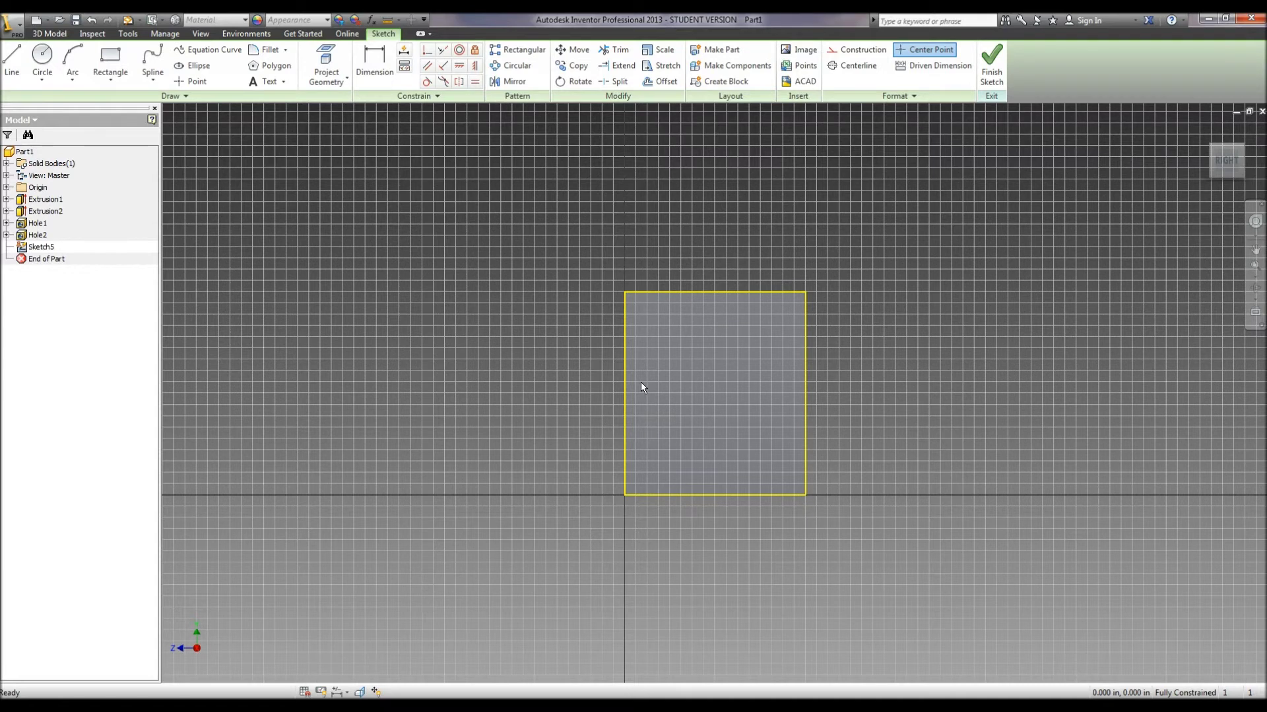
pyautogui.click(193, 81)
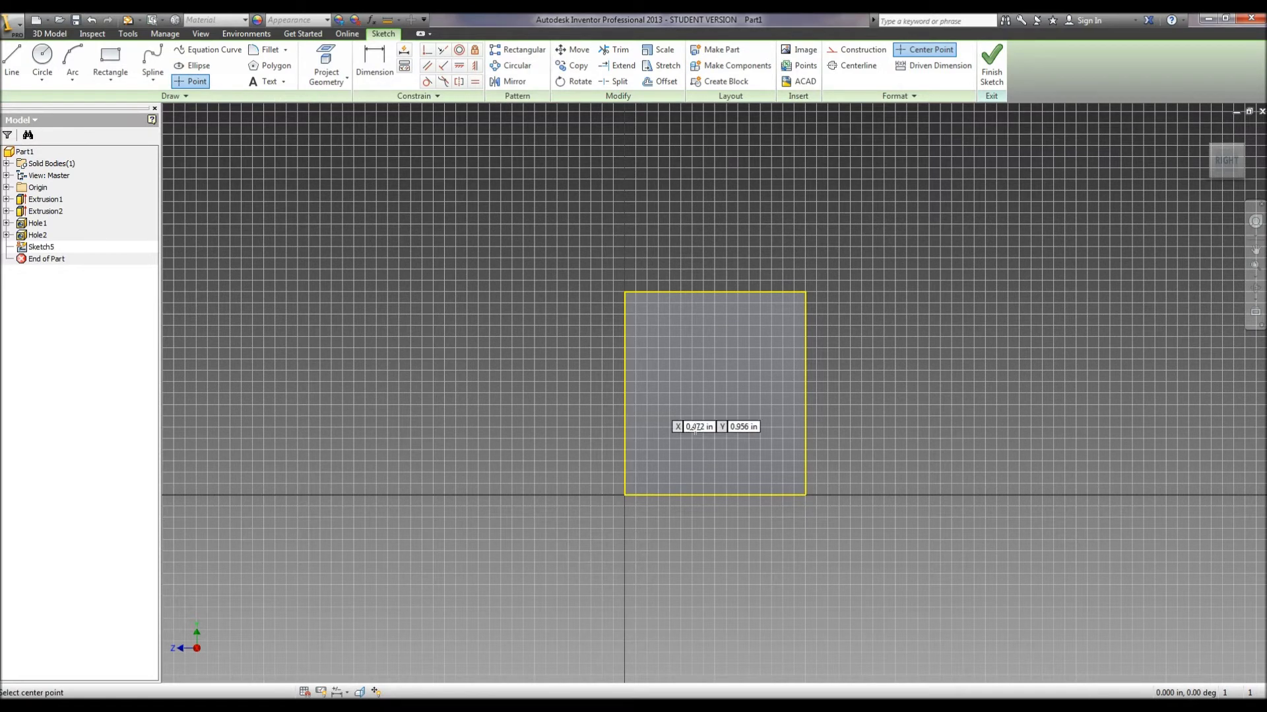
pyautogui.click(715, 463)
# Step: Dimension the sketch point 0.375 in above the bottom edge of the face
pyautogui.click(369, 66)
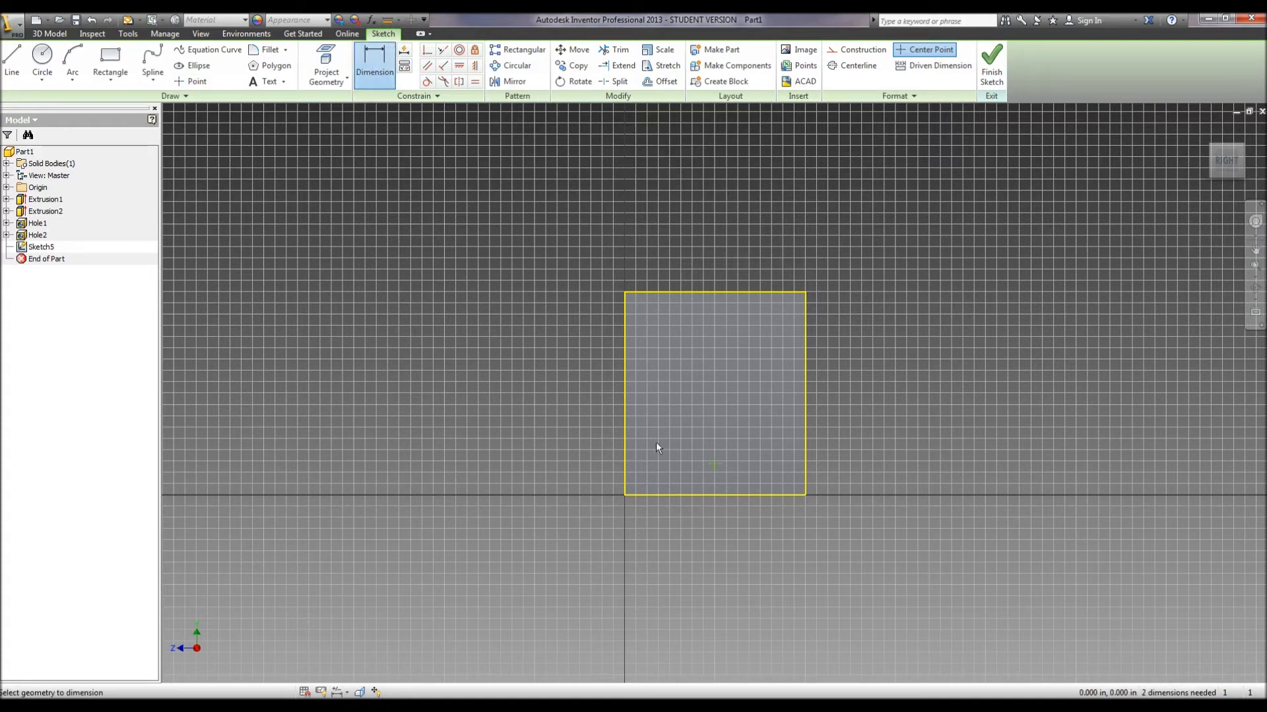
pyautogui.click(714, 464)
pyautogui.click(718, 495)
pyautogui.click(546, 485)
pyautogui.click(547, 482)
pyautogui.write('.375')
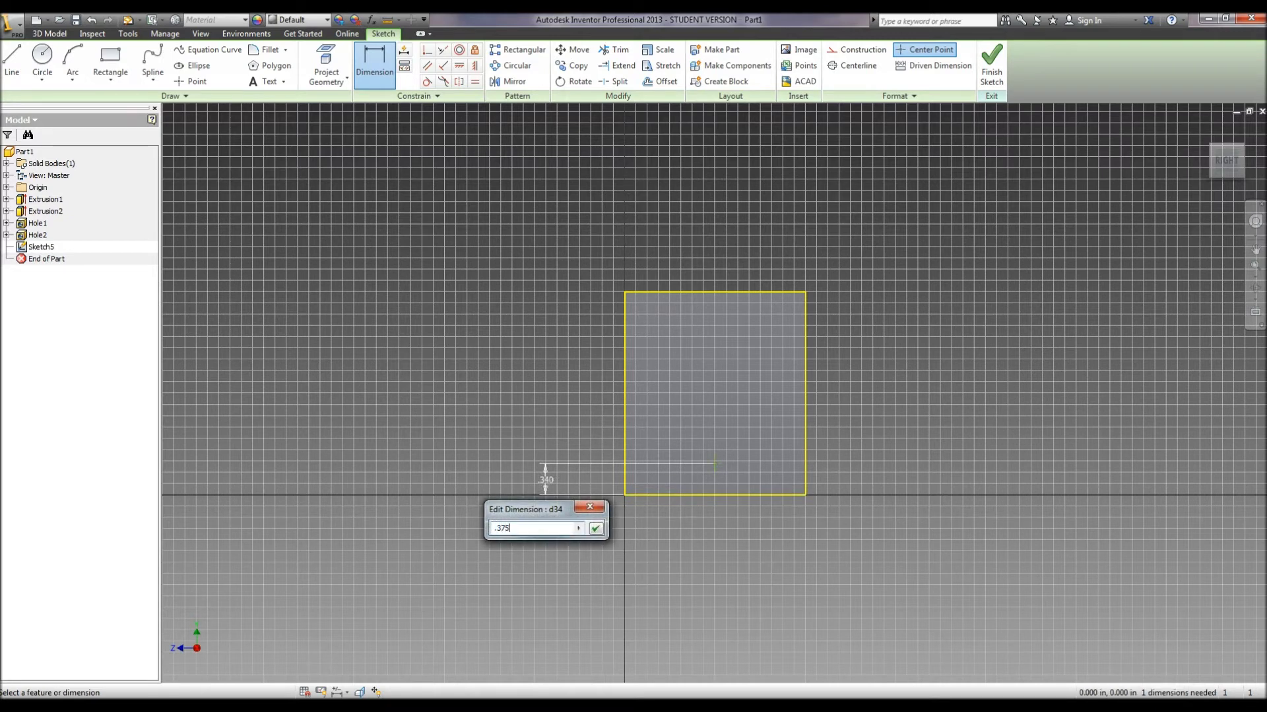
pyautogui.press('Return')
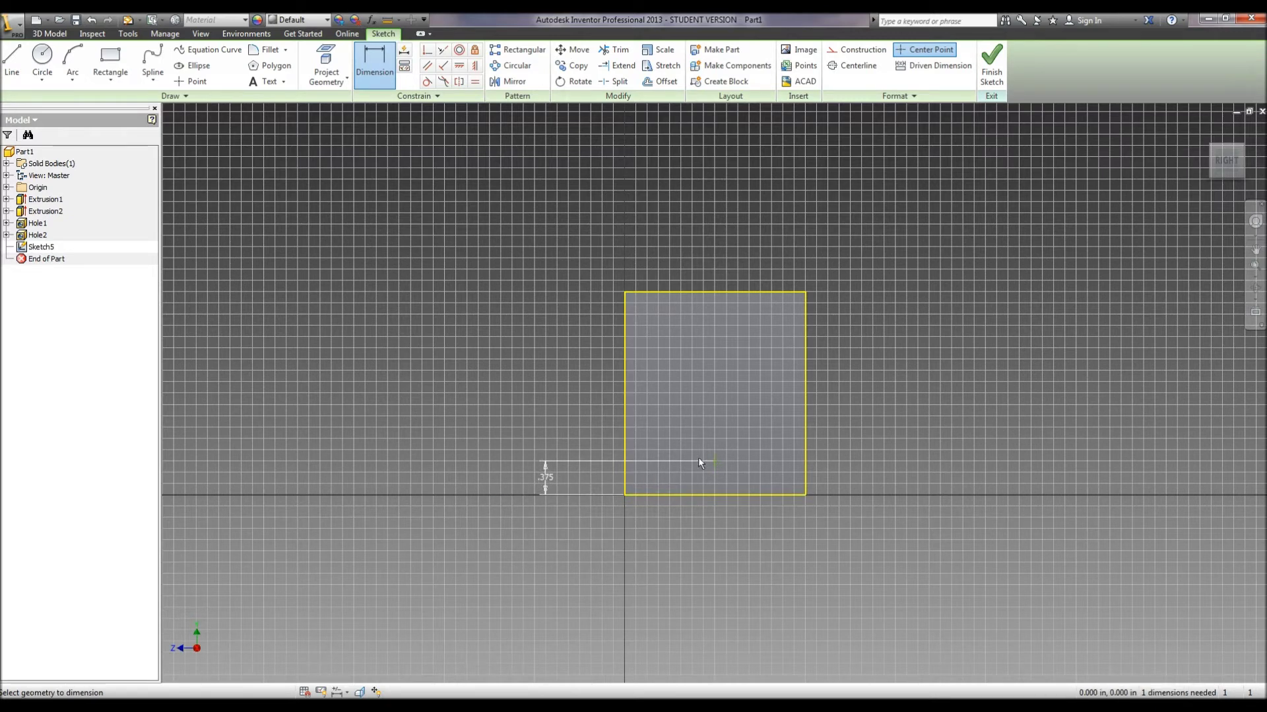
# Step: Dimension the sketch point 1 in from the face's right edge and finish the sketch
pyautogui.click(717, 462)
pyautogui.click(806, 471)
pyautogui.click(769, 554)
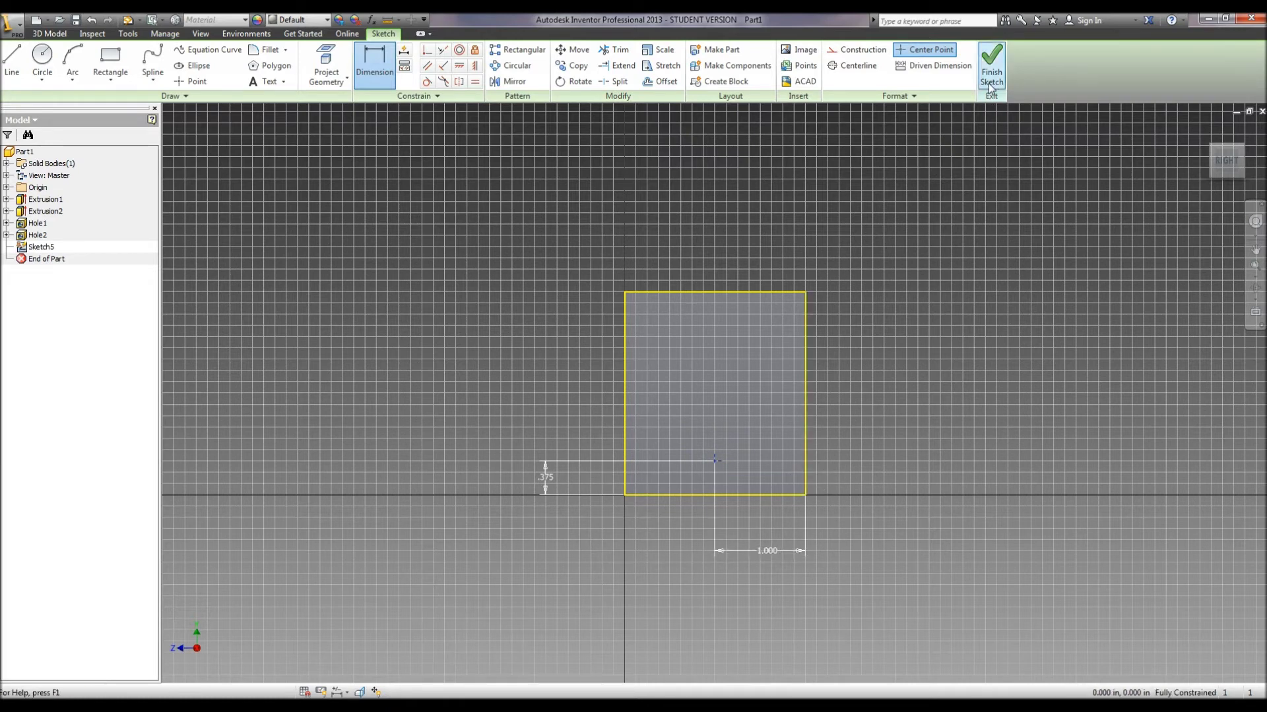
pyautogui.click(990, 86)
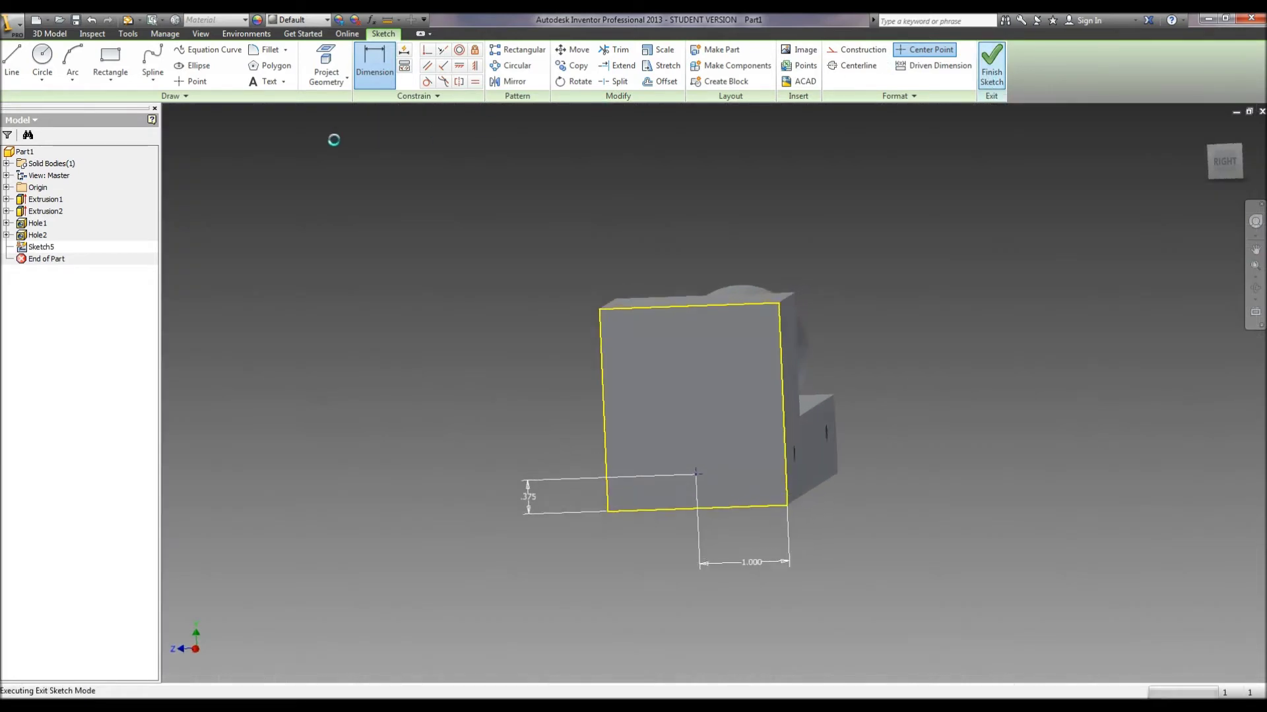
# Step: Create a simple drilled hole at the point, 0.25 in in diameter and 0.5 in deep, with a flat drill point and Distance termination
pyautogui.click(260, 63)
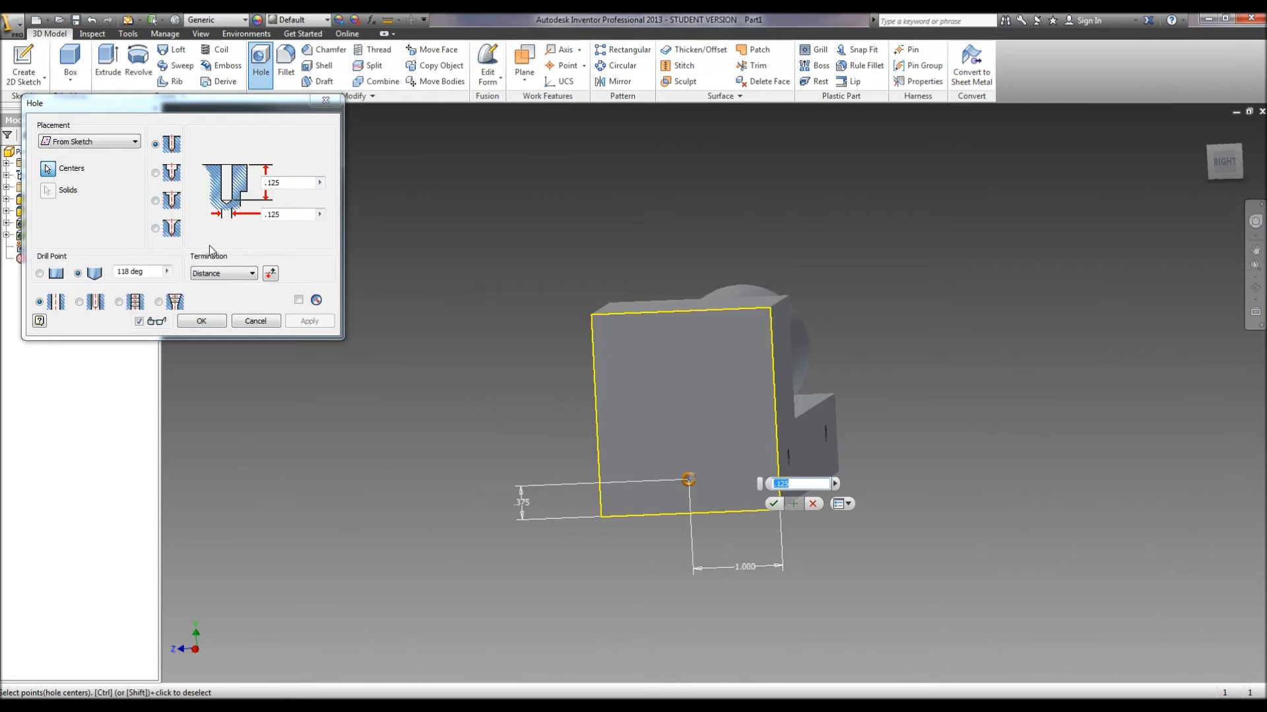
pyautogui.click(226, 191)
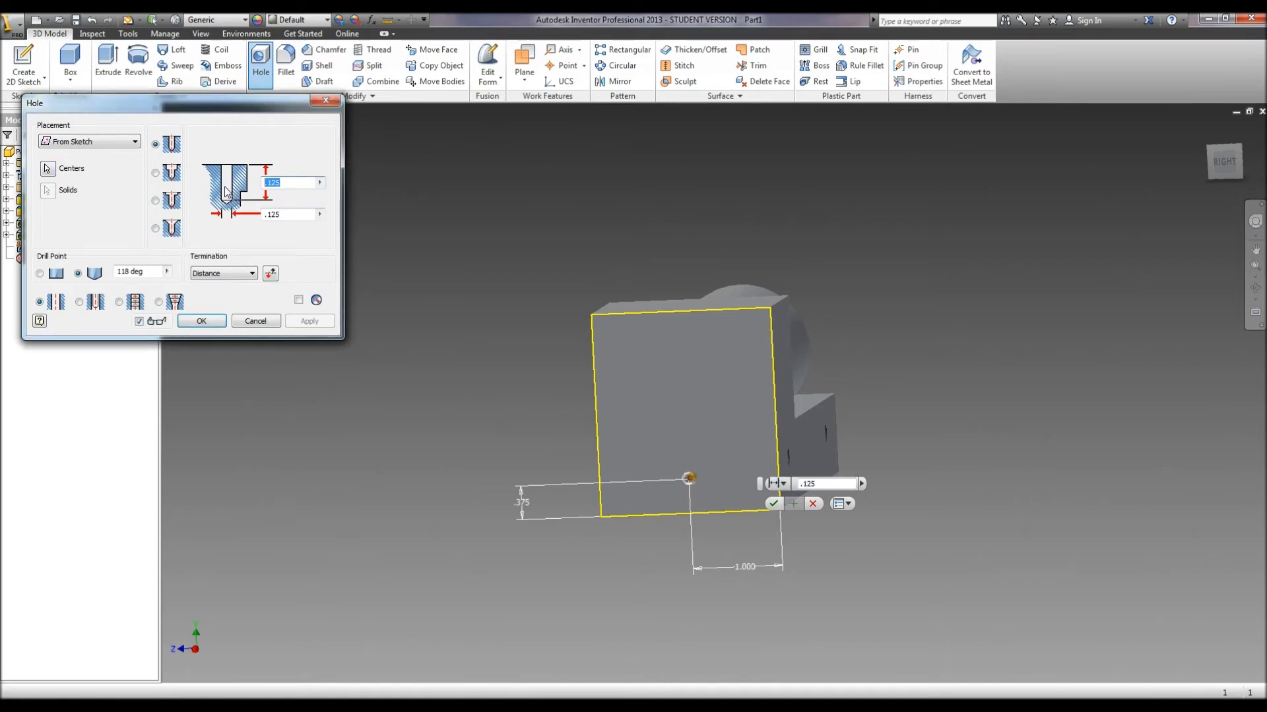
pyautogui.write('.125')
pyautogui.press('BackSpace')
pyautogui.press('BackSpace')
pyautogui.write('5')
pyautogui.click(220, 214)
pyautogui.write('.2')
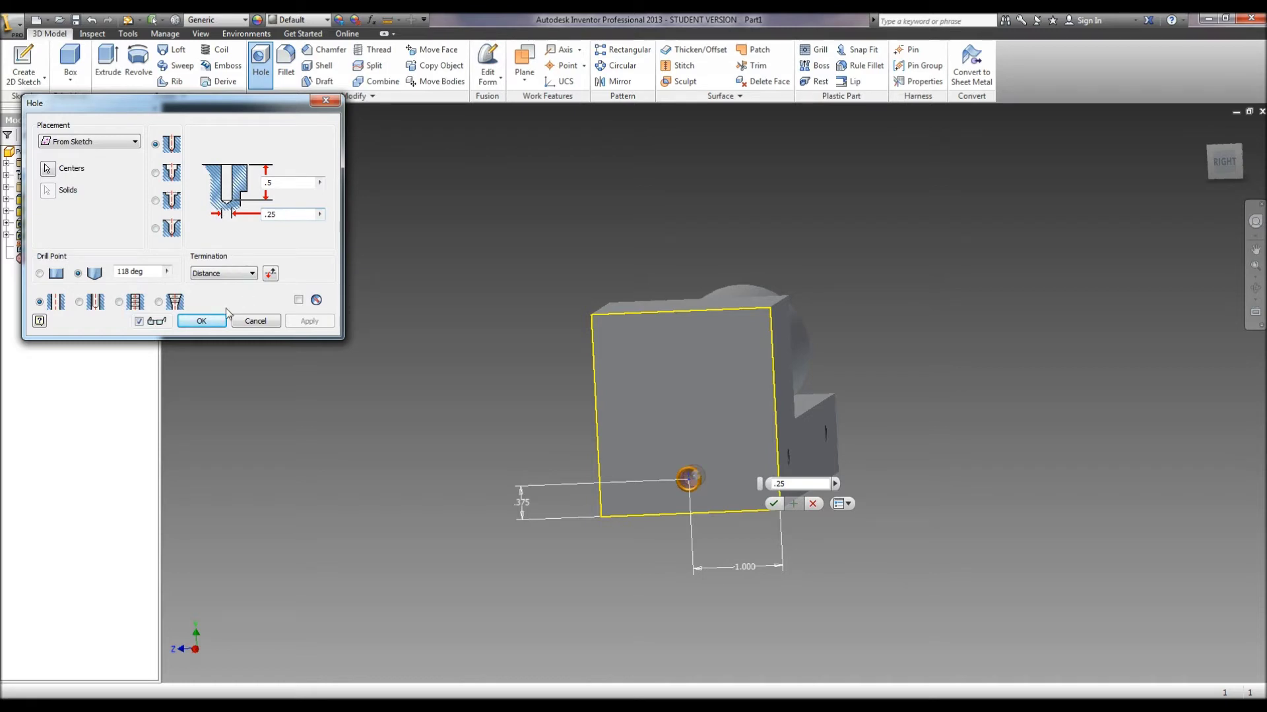
pyautogui.click(39, 274)
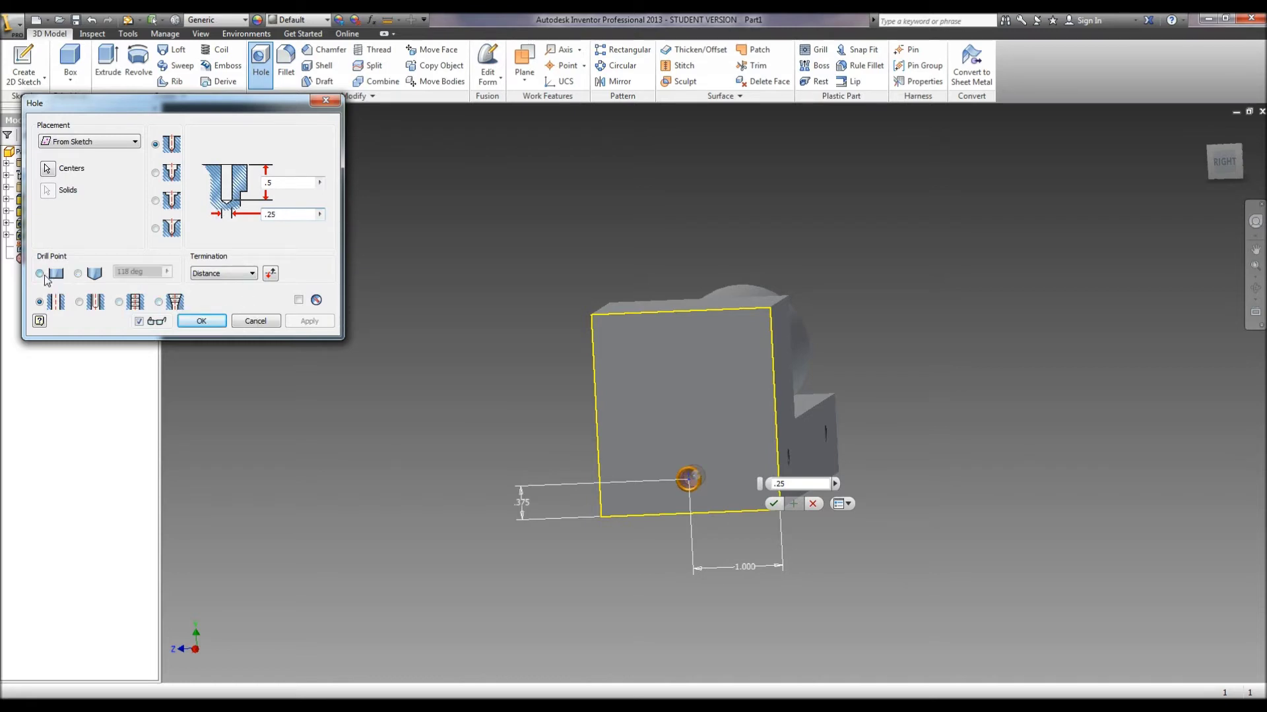
pyautogui.click(189, 323)
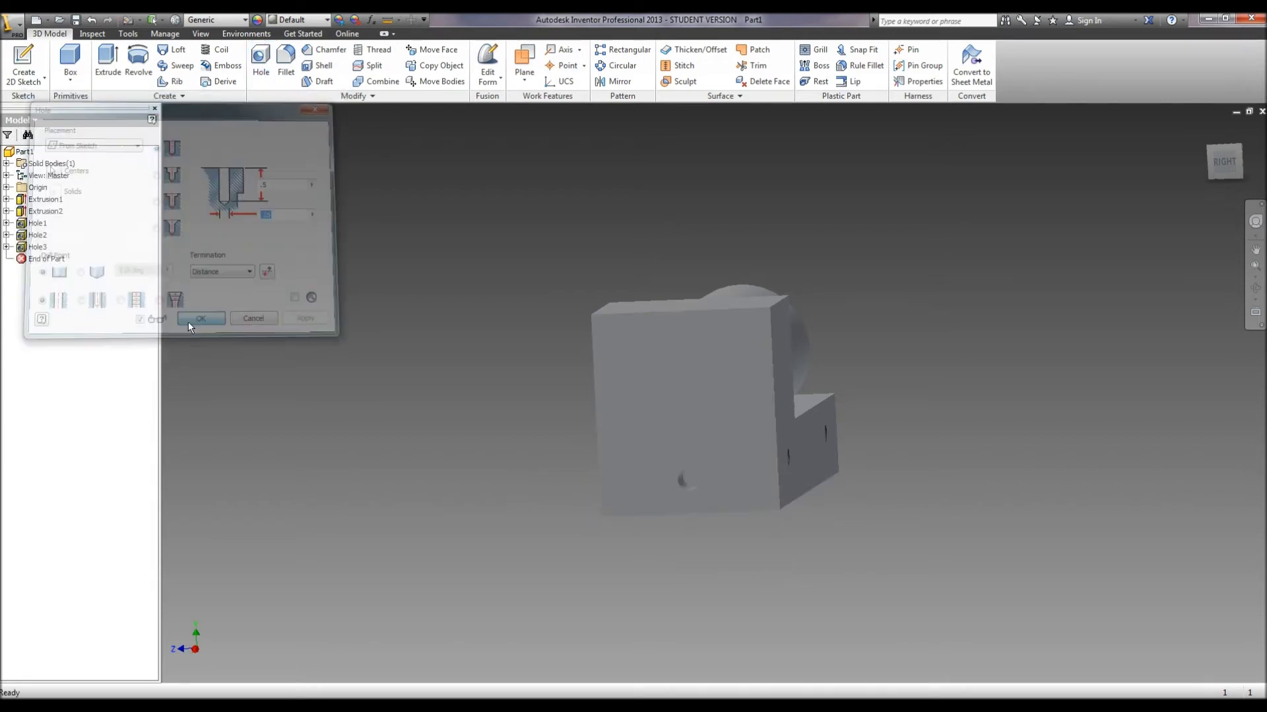
# Step: Start another sketch on the same end face and draw a circle centred on the hole with a diameter of 2.35*2 in
pyautogui.click(19, 61)
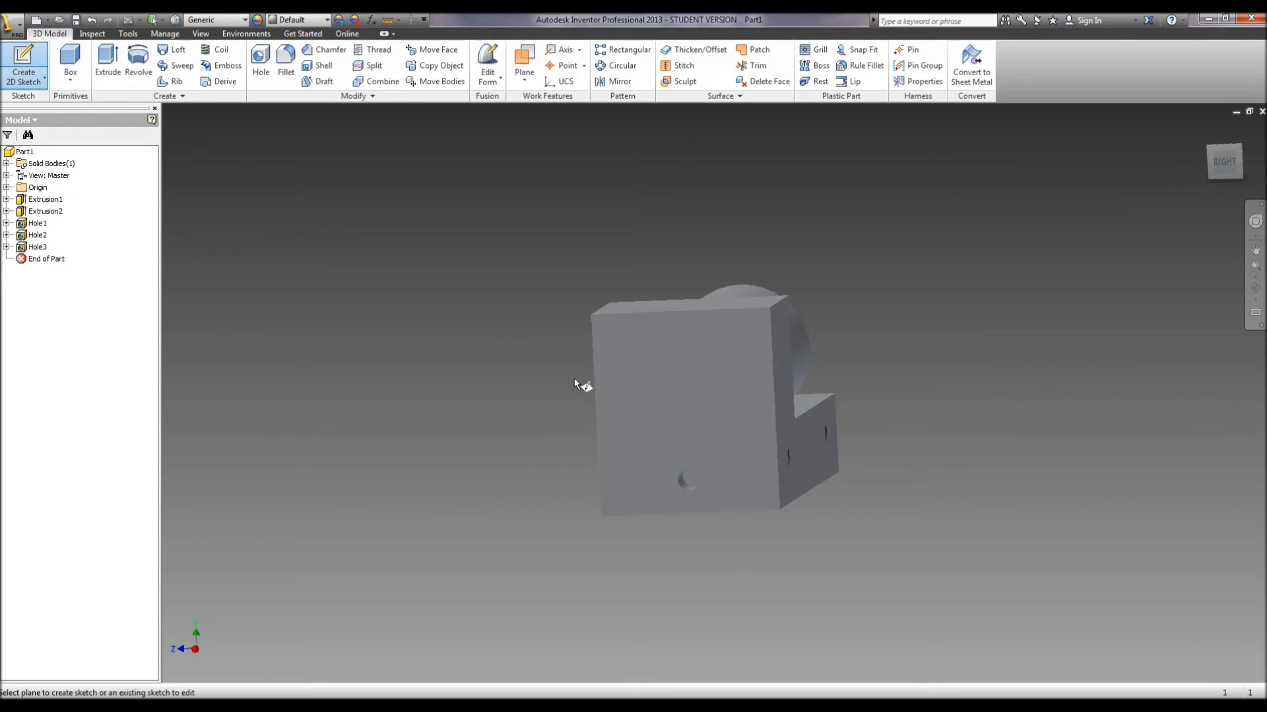
pyautogui.click(656, 397)
pyautogui.click(42, 60)
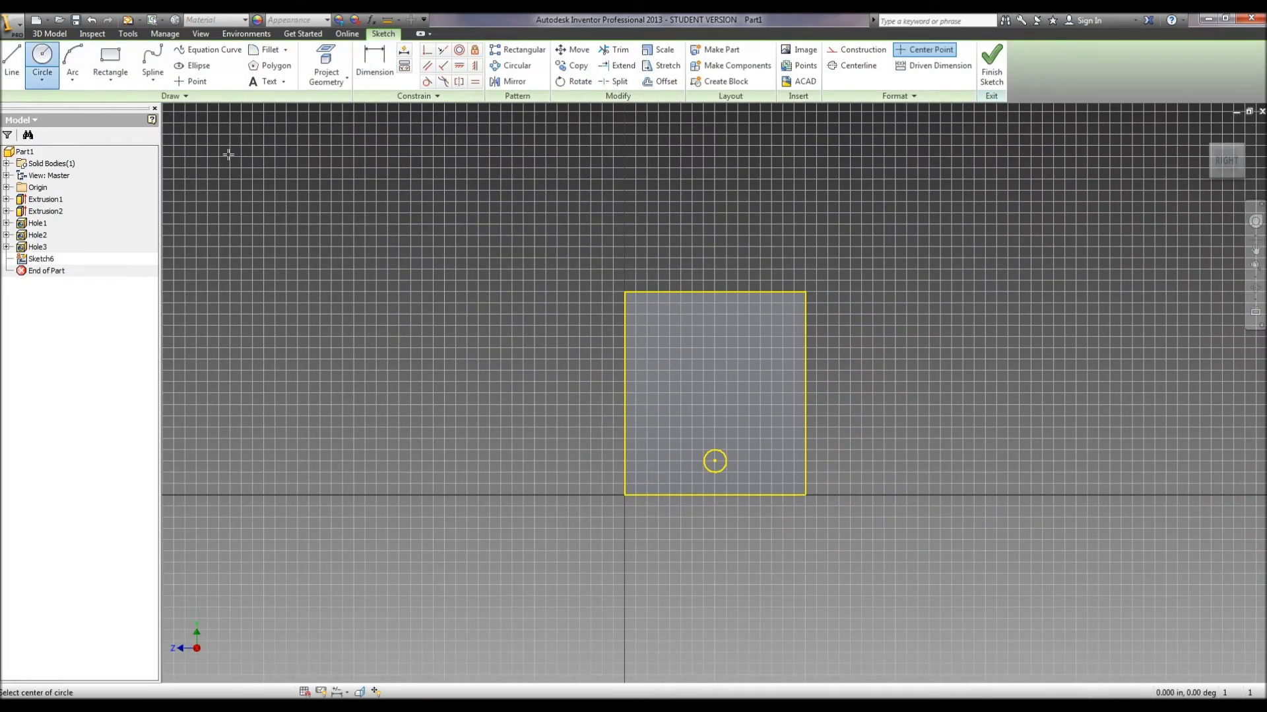
pyautogui.click(714, 461)
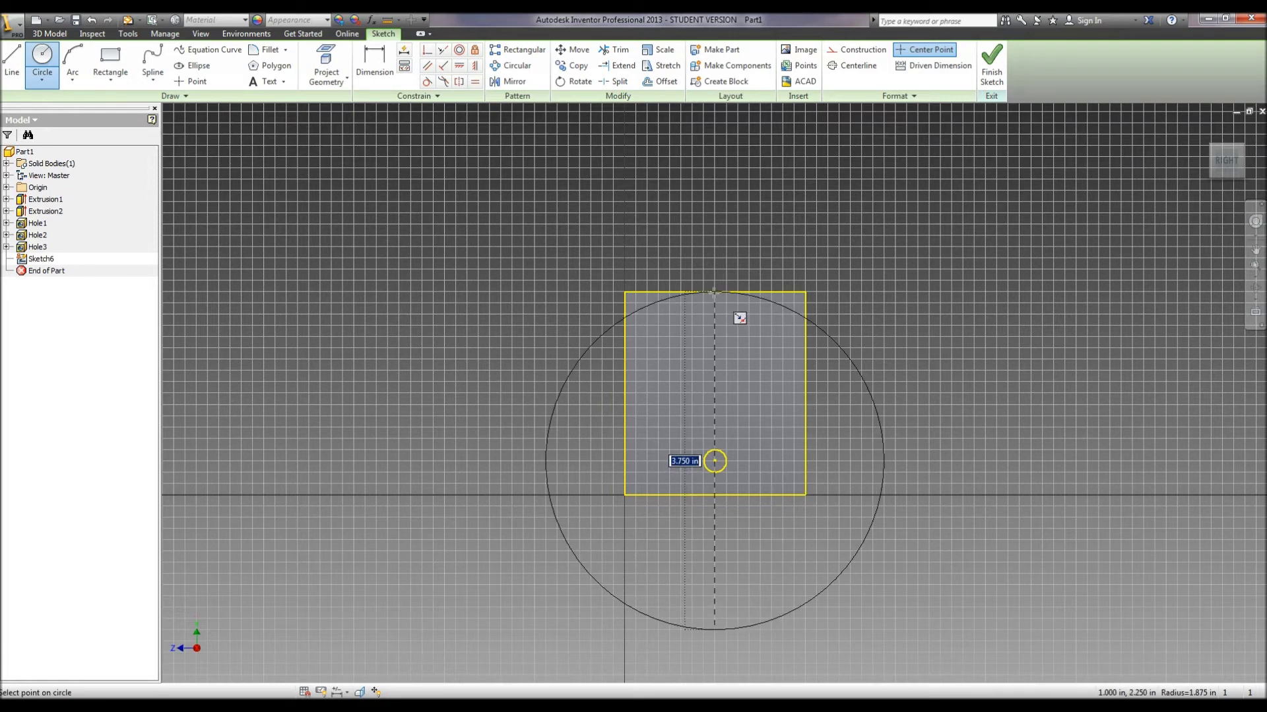
pyautogui.write('2.35*2')
pyautogui.press('Return')
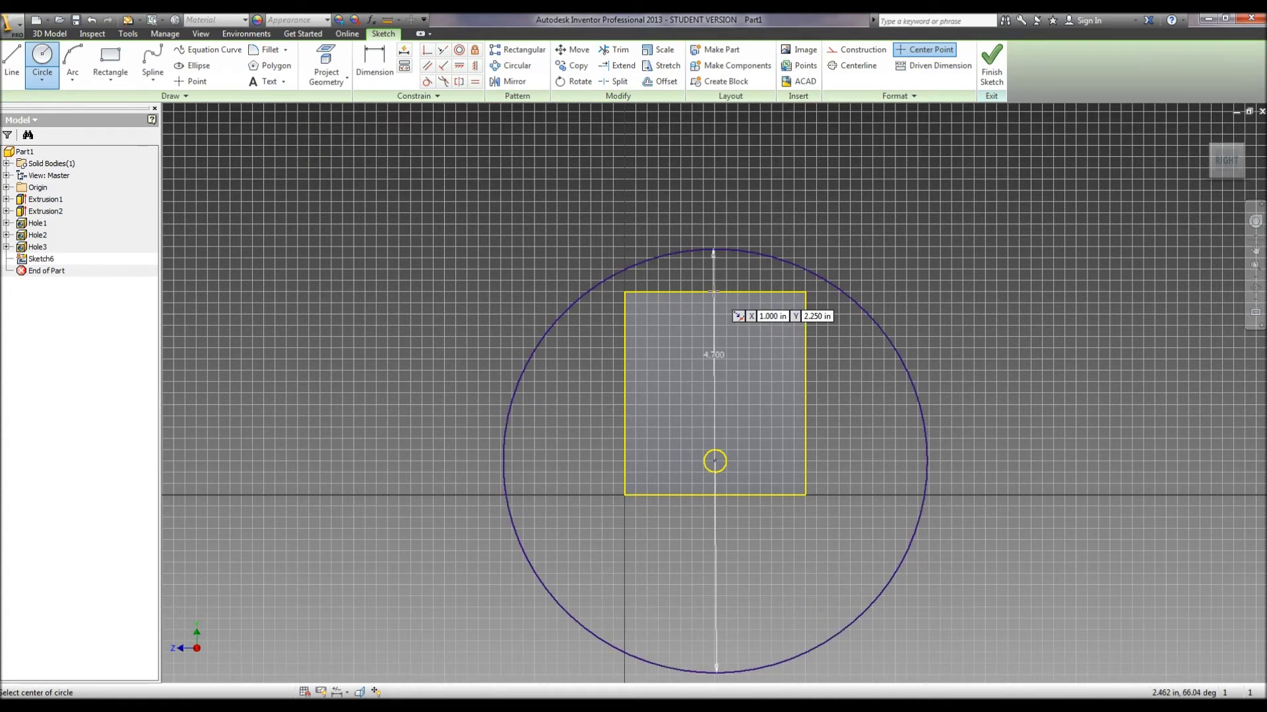
# Step: Draw two vertical lines, each about 0.25 in long, from the face's upper corners up to the circle
pyautogui.press('l')
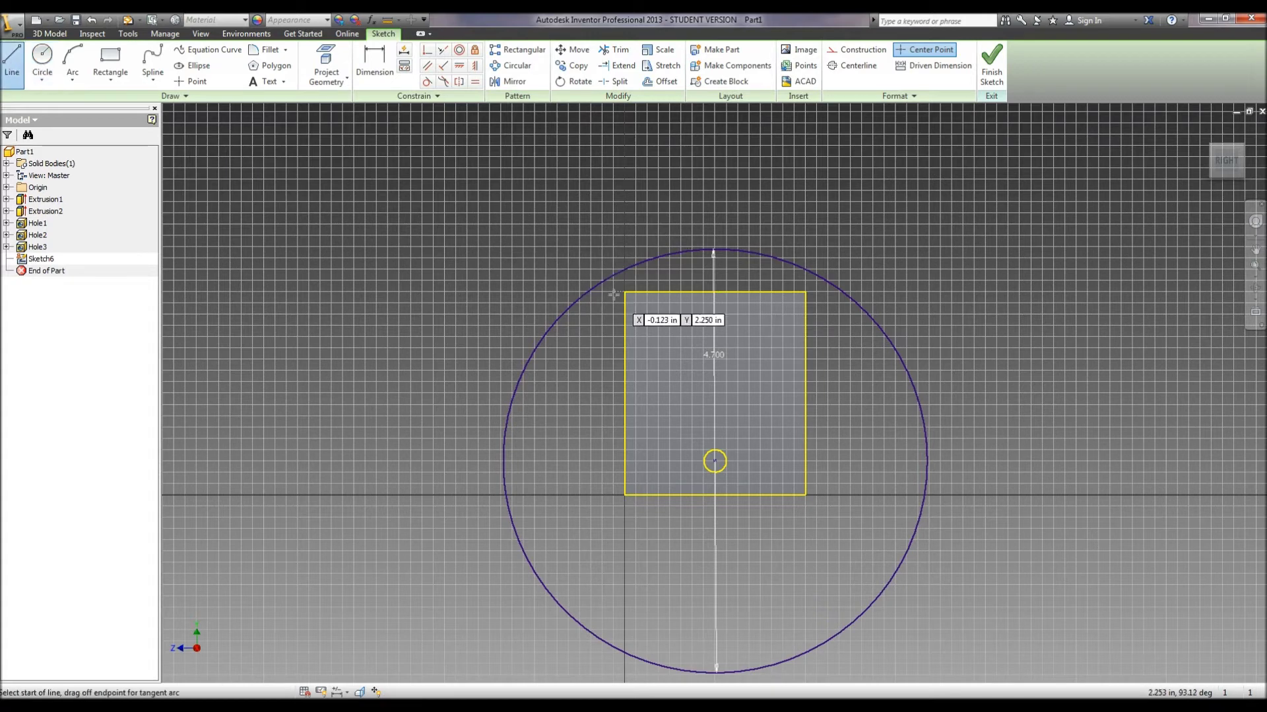
pyautogui.click(626, 292)
pyautogui.doubleClick(626, 267)
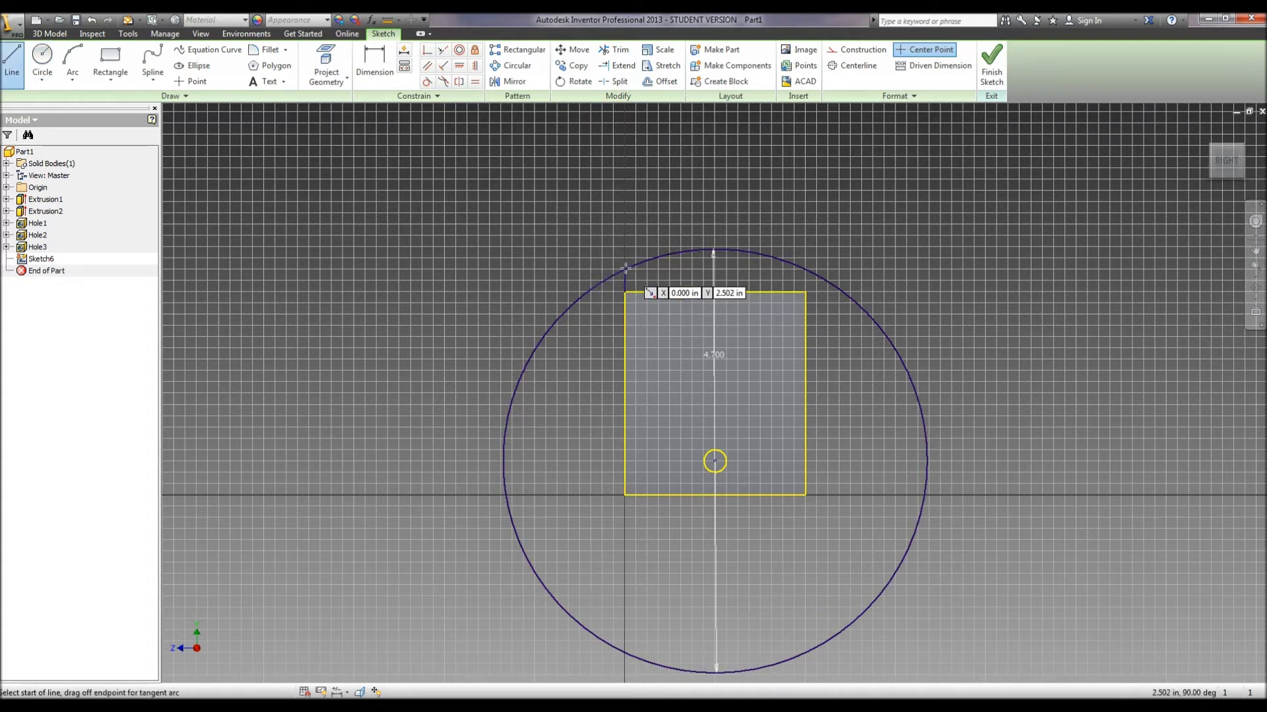
pyautogui.click(805, 293)
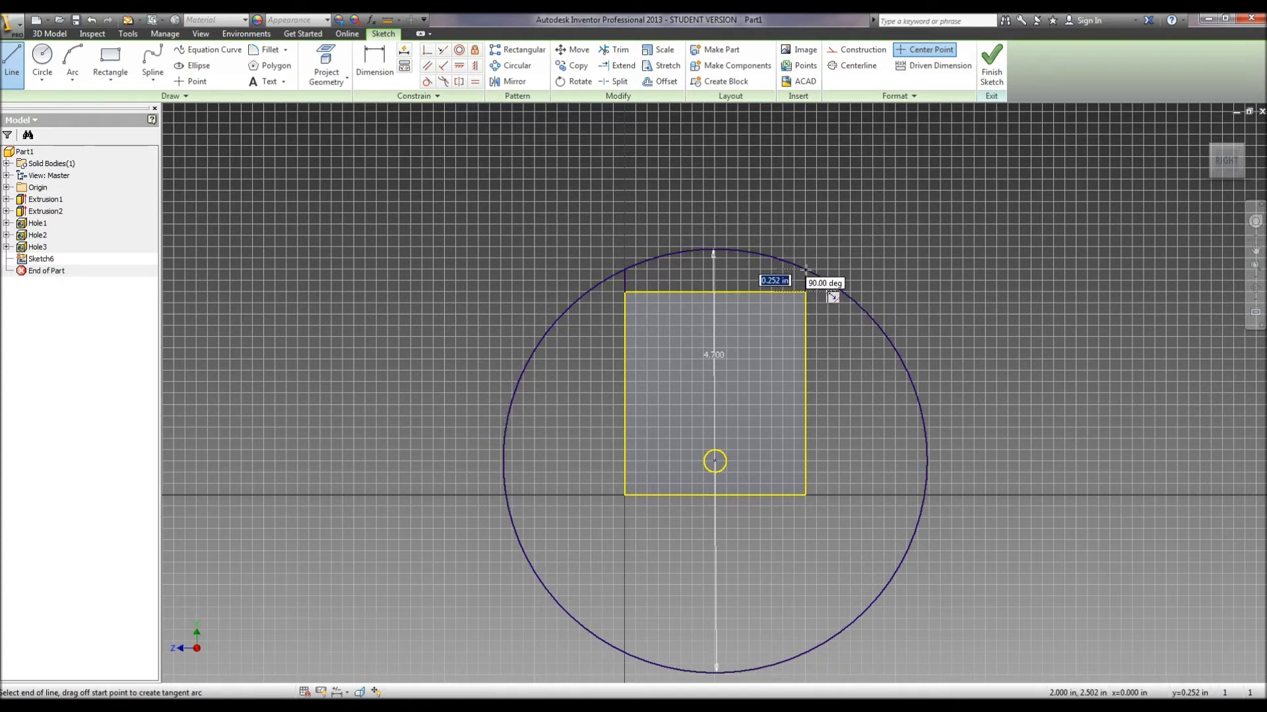
pyautogui.doubleClick(806, 270)
# Step: Trim the circle down to the arc between the two vertical lines and finish the sketch
pyautogui.click(613, 50)
pyautogui.click(554, 319)
pyautogui.click(991, 66)
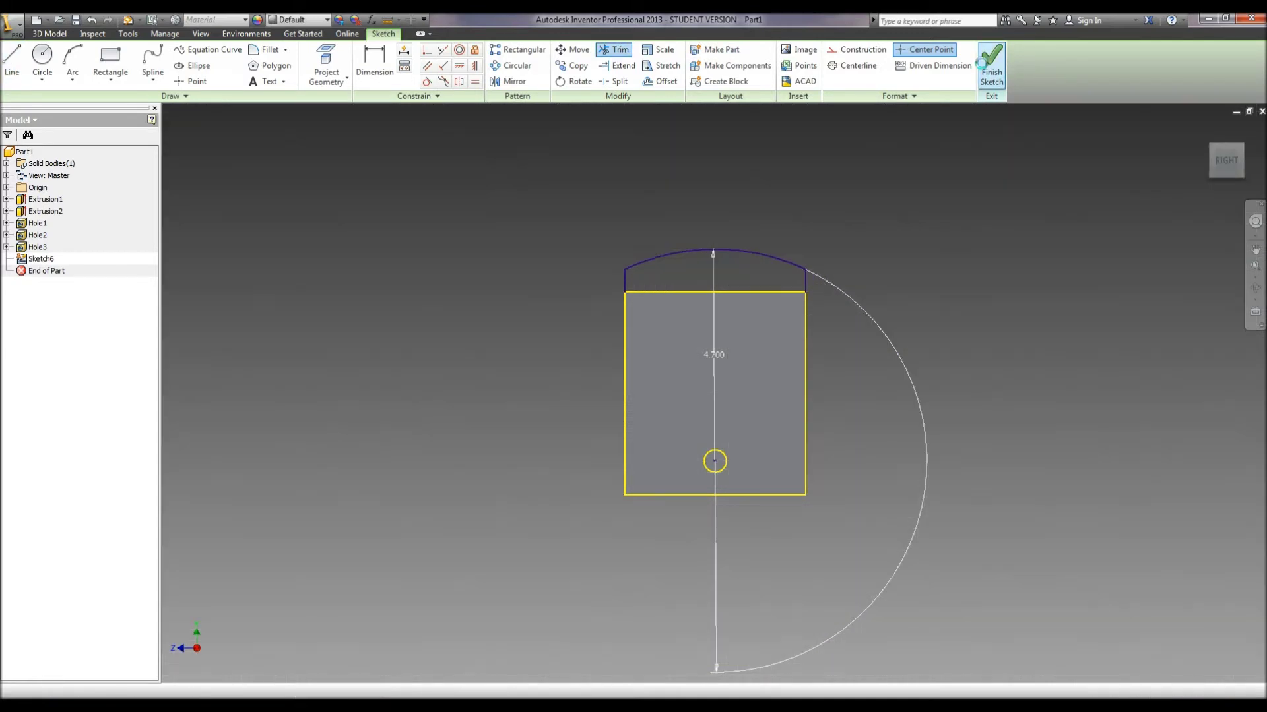
# Step: Extrude the arched profile 1.75 in back over the tall block in the reversed direction, joined to the solid
pyautogui.click(106, 61)
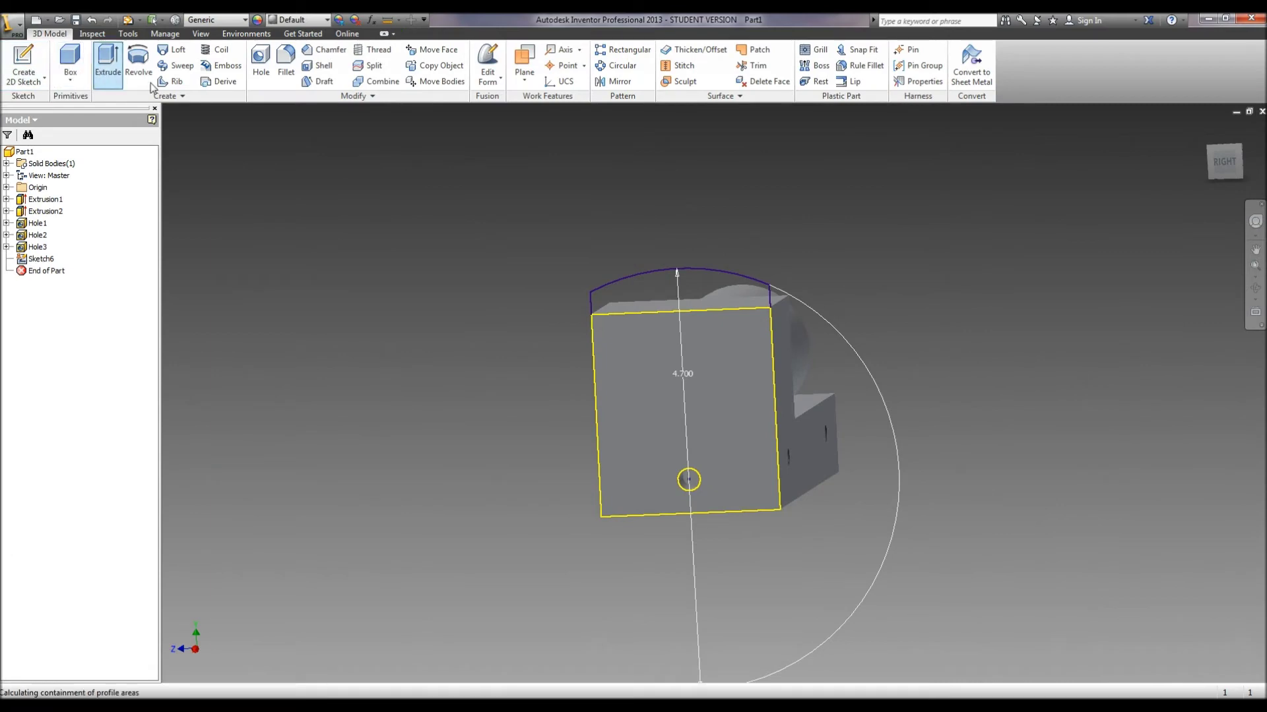
pyautogui.click(1255, 288)
pyautogui.moveTo(725, 317); pyautogui.dragTo(583, 369)
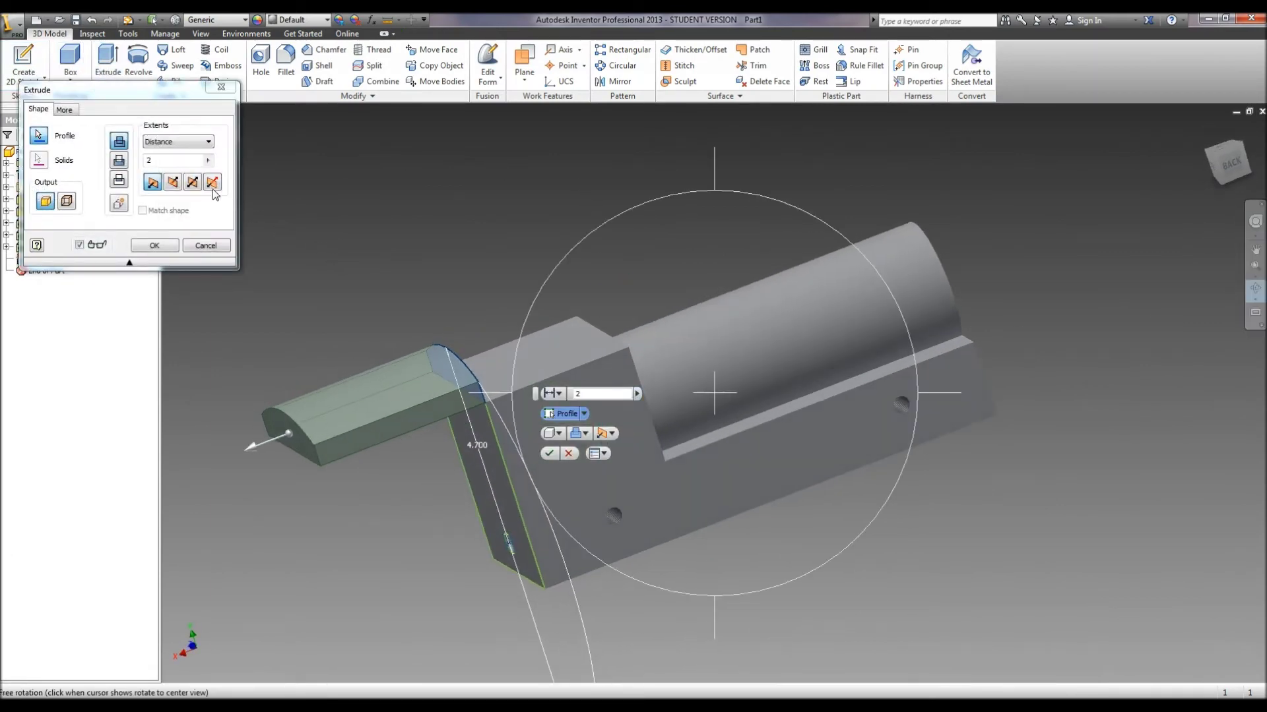
pyautogui.click(172, 182)
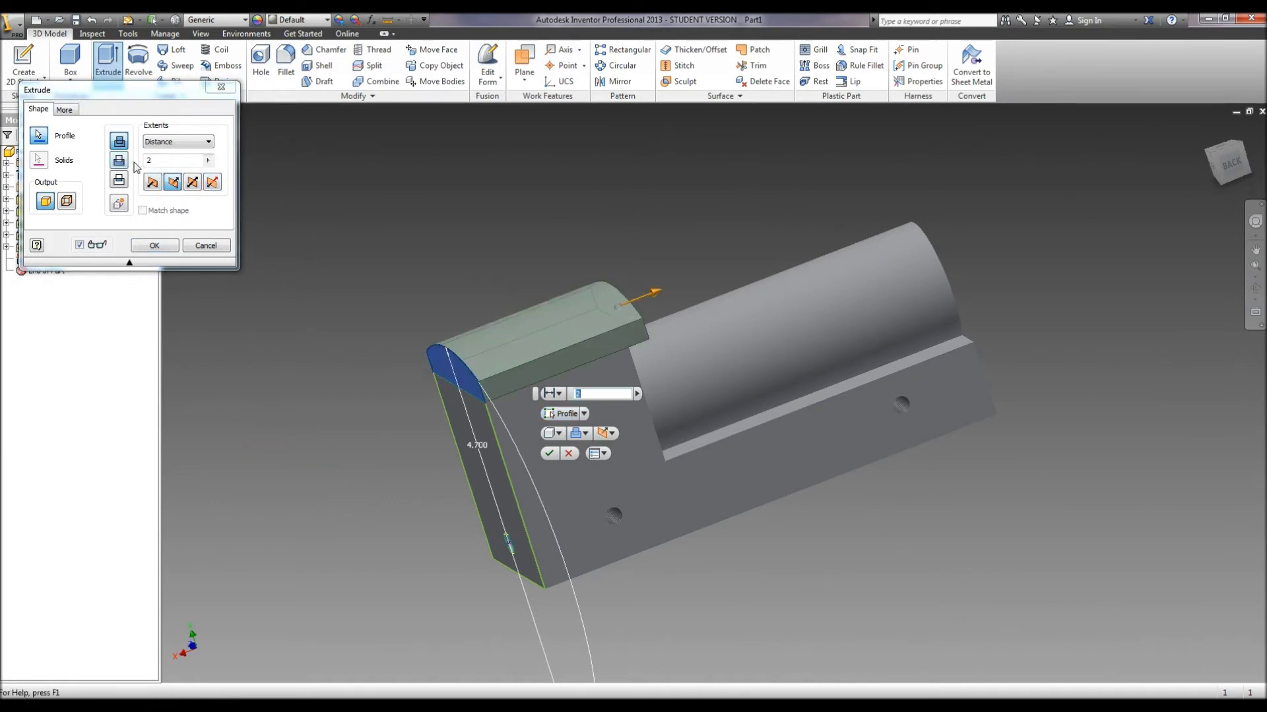
pyautogui.click(142, 171)
pyautogui.write('1.75')
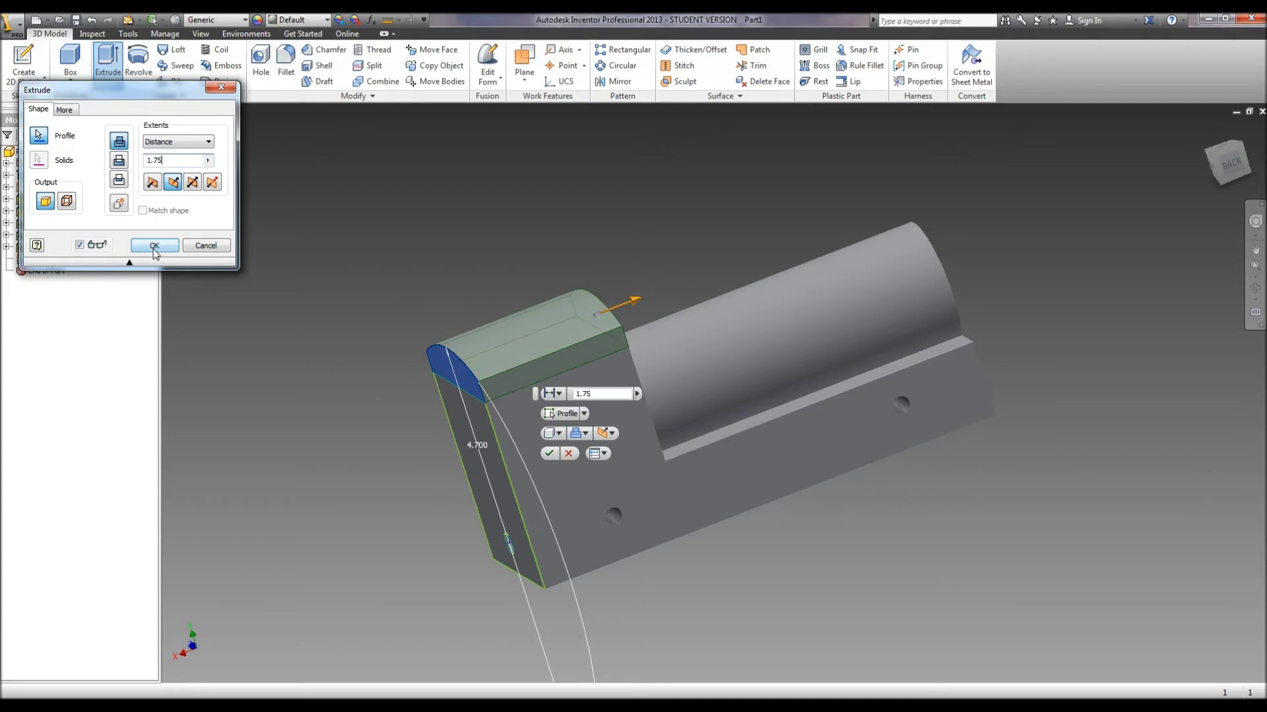
pyautogui.click(154, 245)
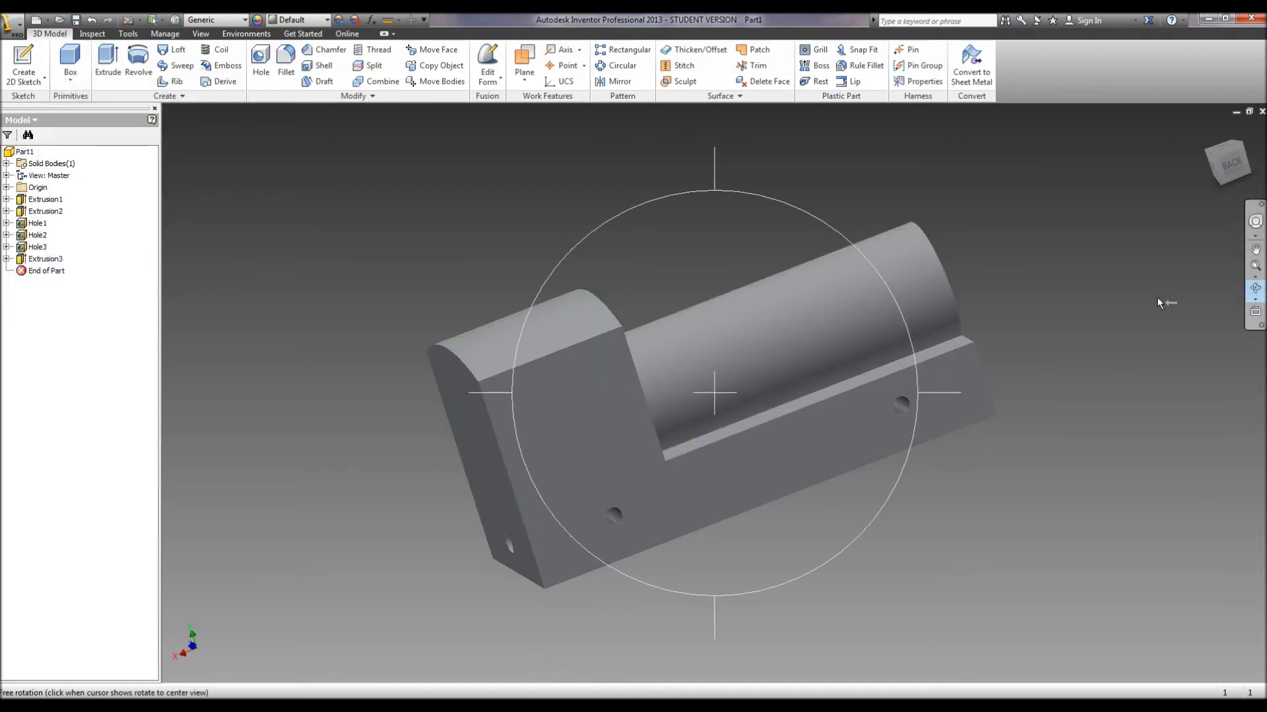
# Step: Start a sketch on the front face and place a point on the tall section near its right edge, about 1.77 in above the bottom
pyautogui.click(1255, 288)
pyautogui.moveTo(990, 349); pyautogui.dragTo(1021, 318)
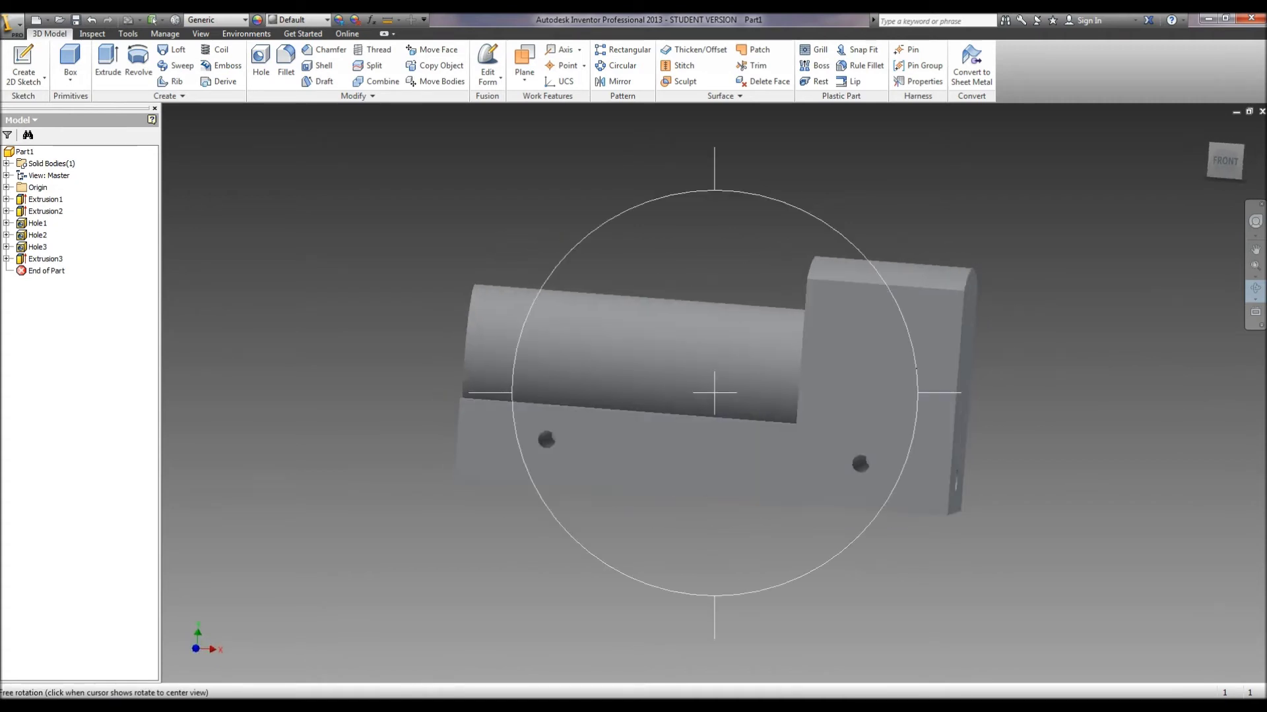
pyautogui.rightClick(982, 361)
pyautogui.click(1082, 361)
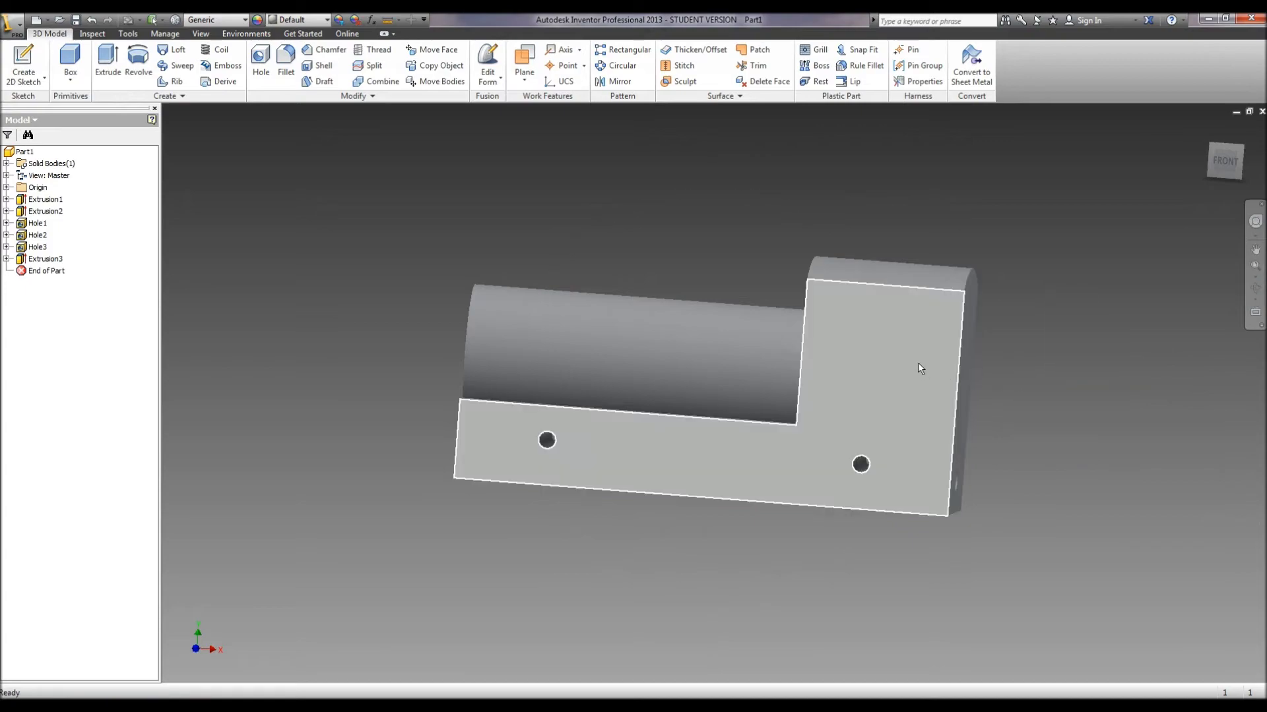
pyautogui.click(23, 63)
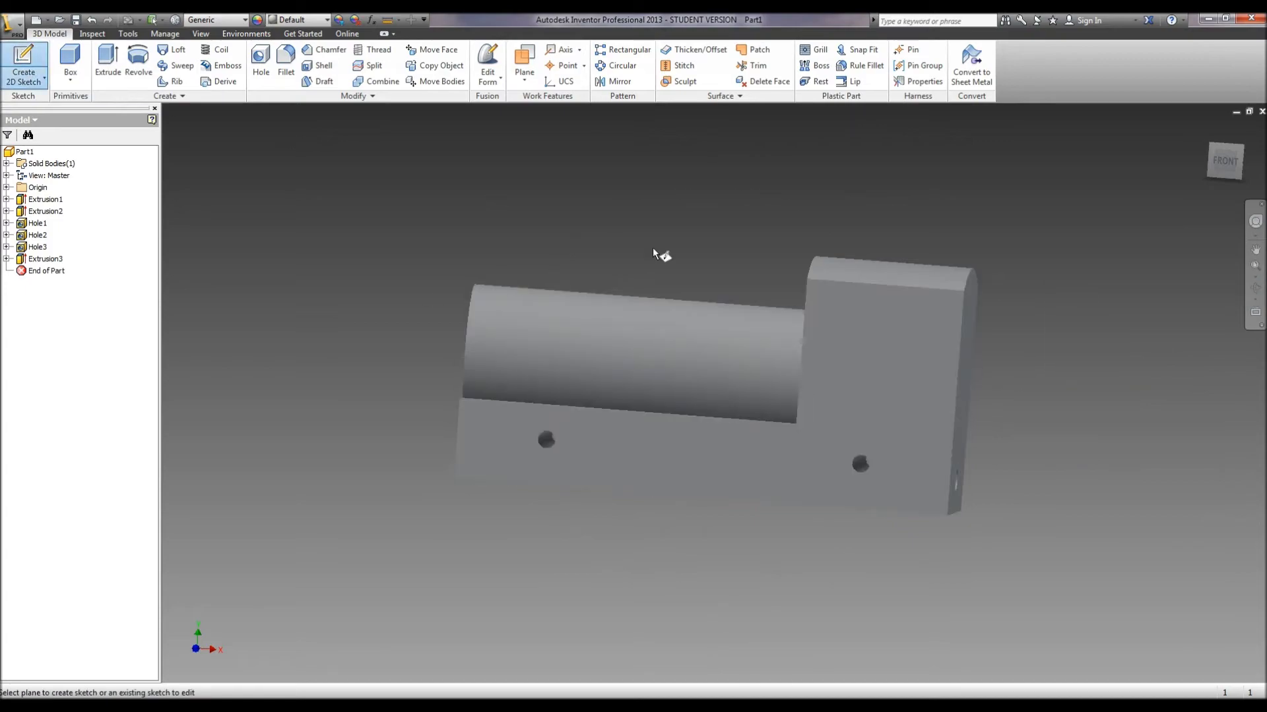
pyautogui.click(924, 353)
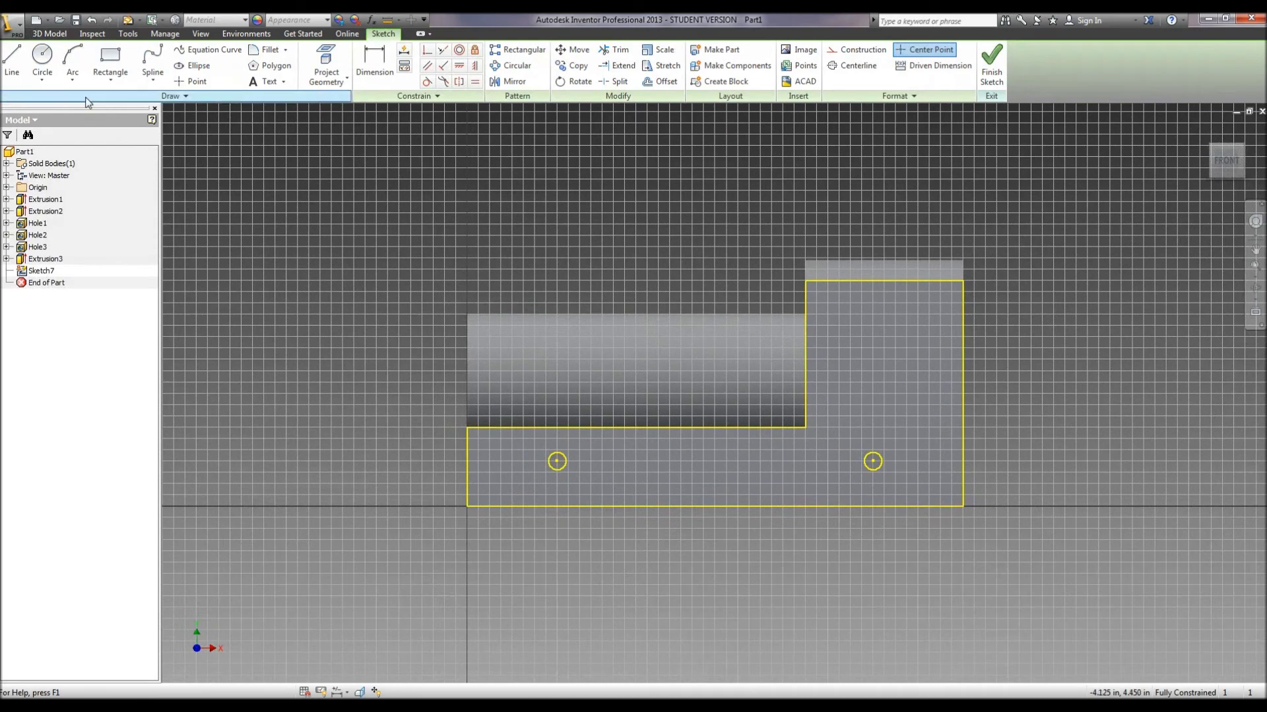
pyautogui.click(40, 60)
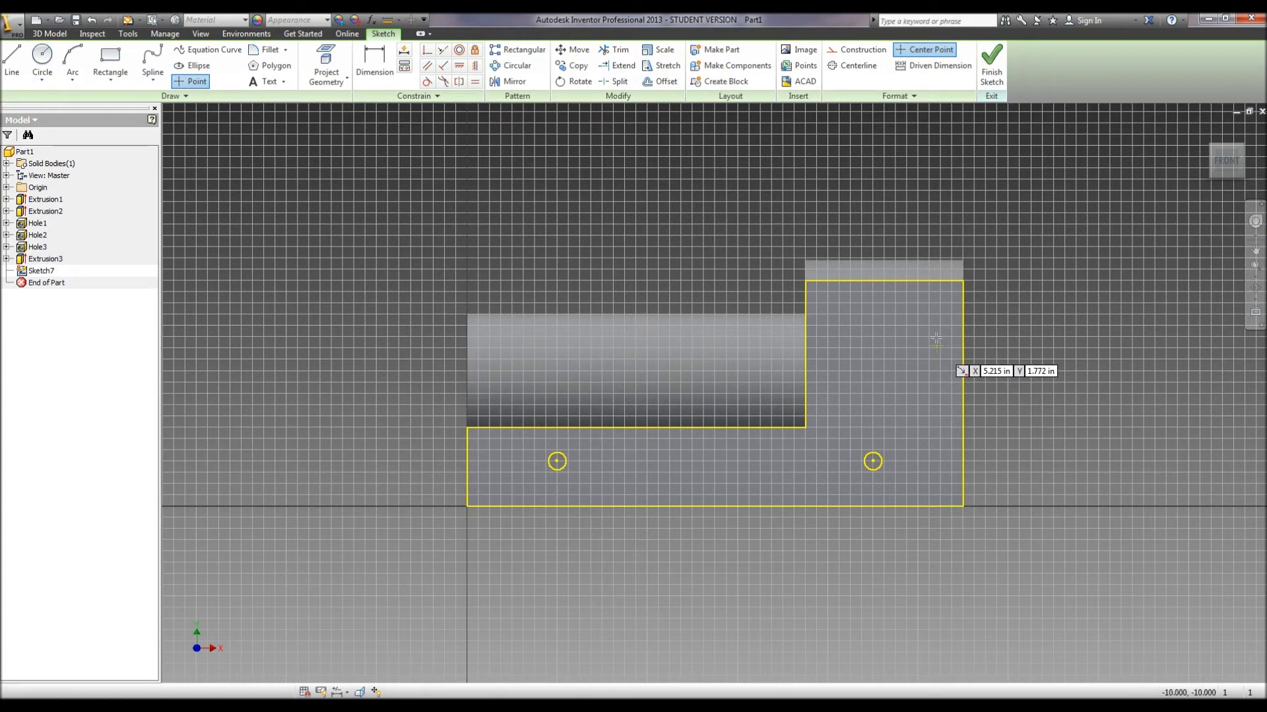
# Step: Dimension the front-face point 1.75 in above the bottom edge
pyautogui.click(373, 62)
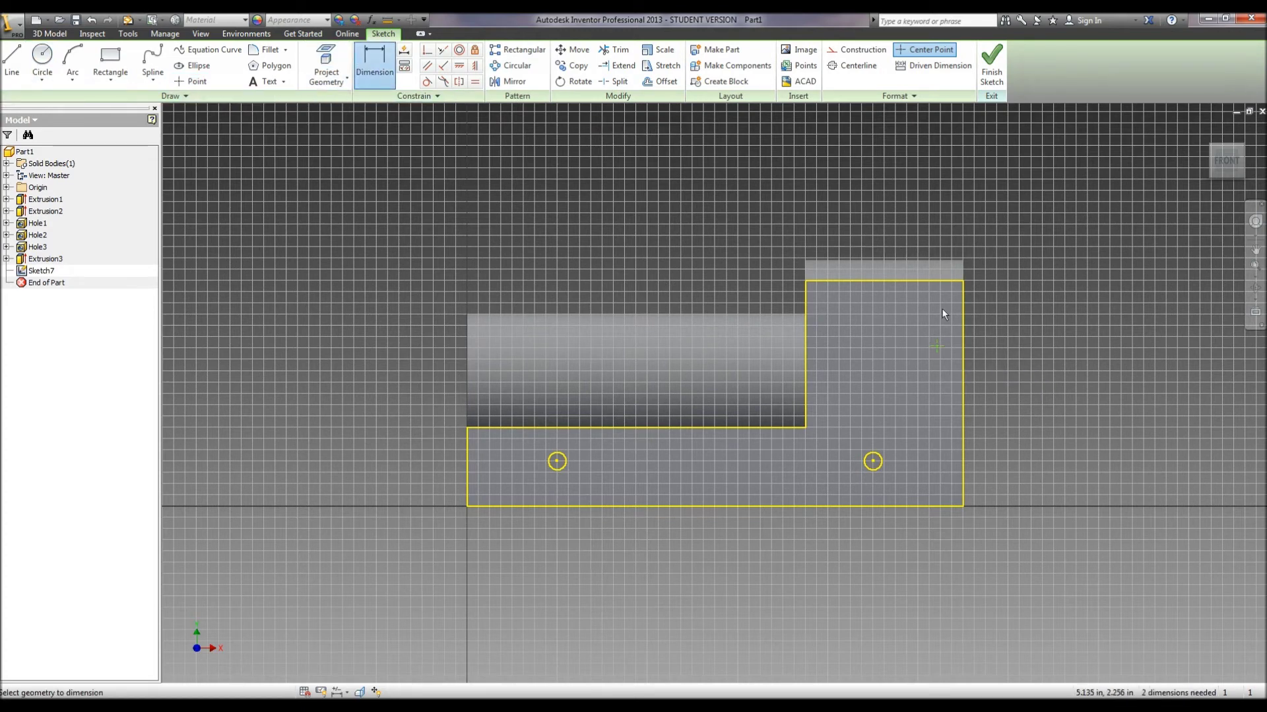
pyautogui.click(938, 346)
pyautogui.click(943, 505)
pyautogui.click(1050, 427)
pyautogui.write('1.75')
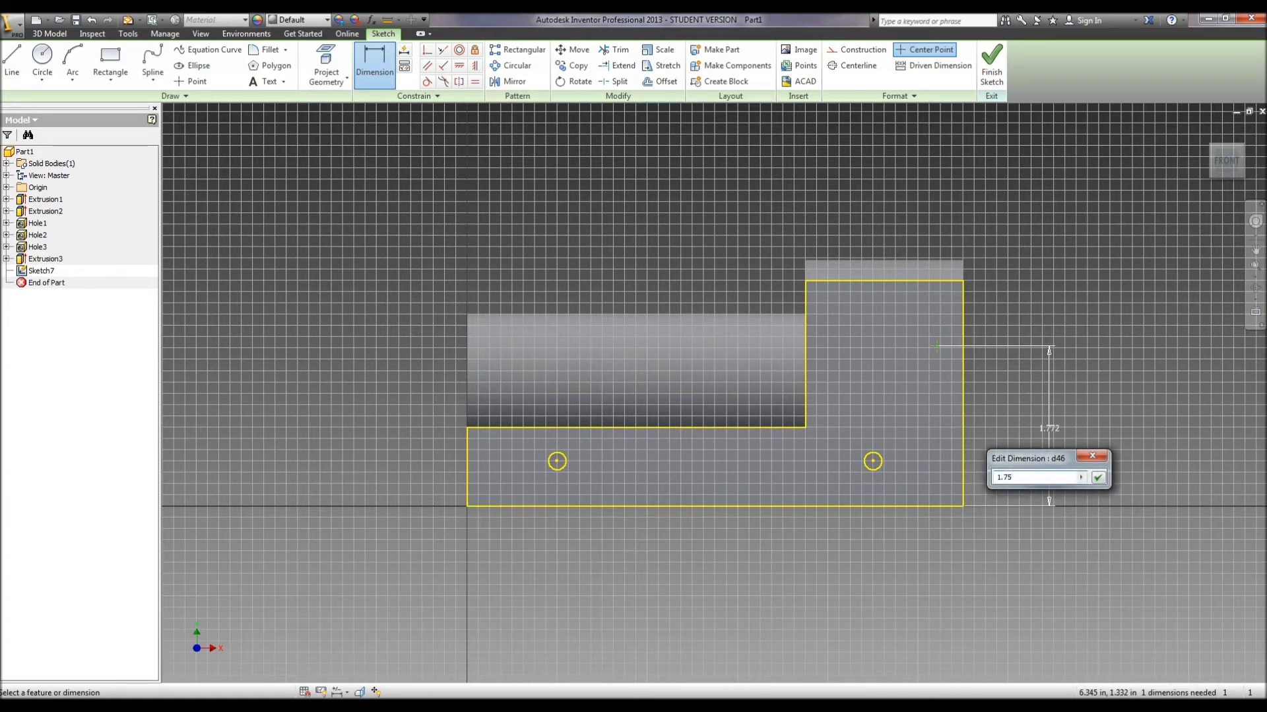
pyautogui.press('Return')
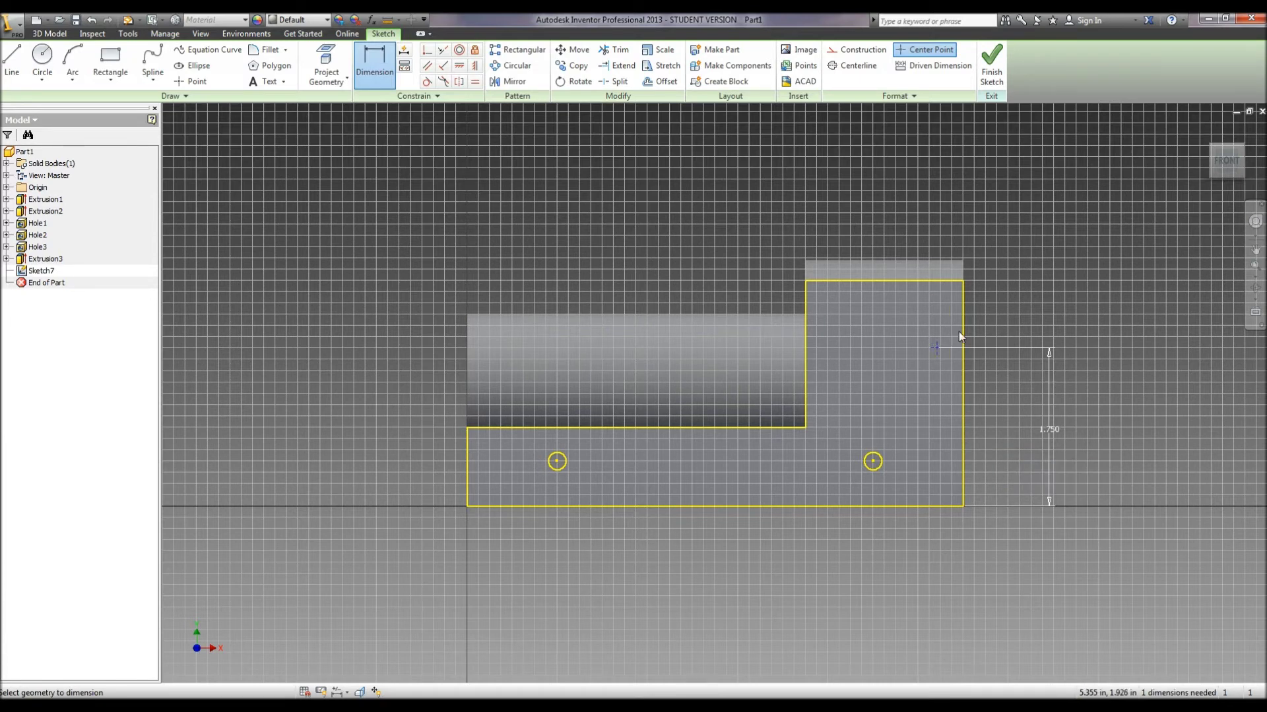
# Step: Dimension the front-face point 0.25 in from the tall section's right edge
pyautogui.click(963, 349)
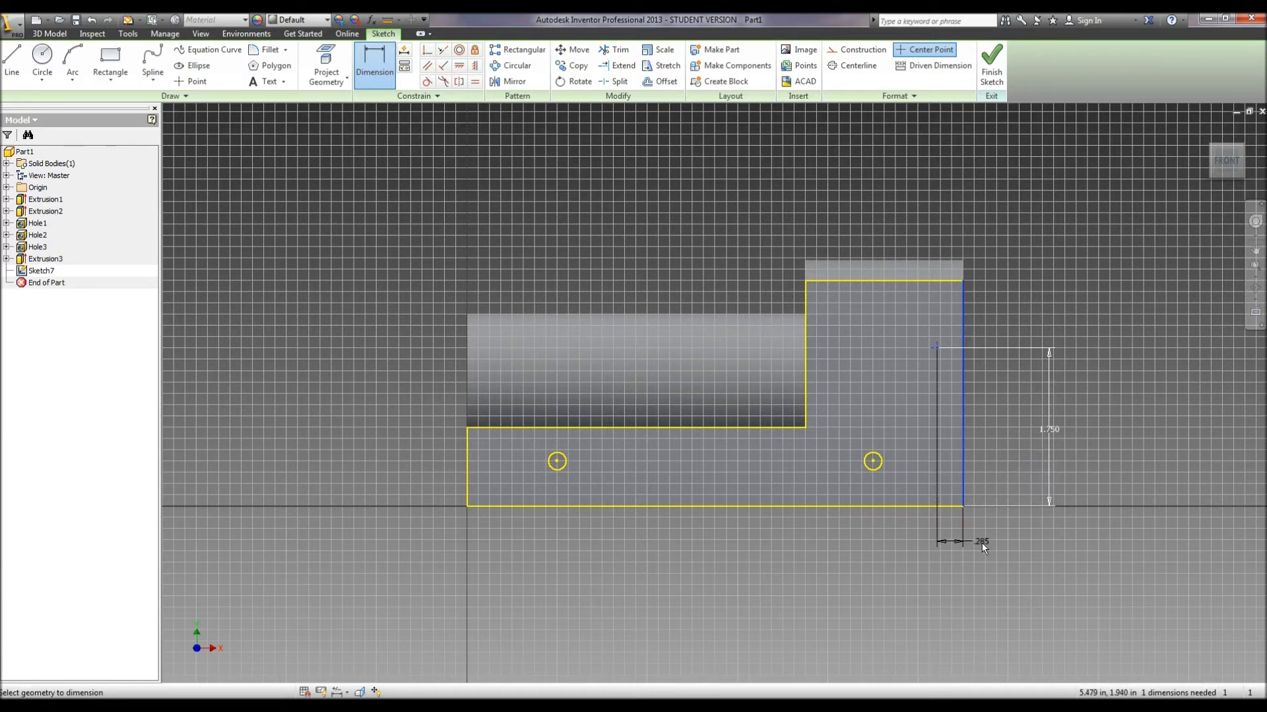
pyautogui.click(949, 572)
pyautogui.write('.25')
pyautogui.press('Return')
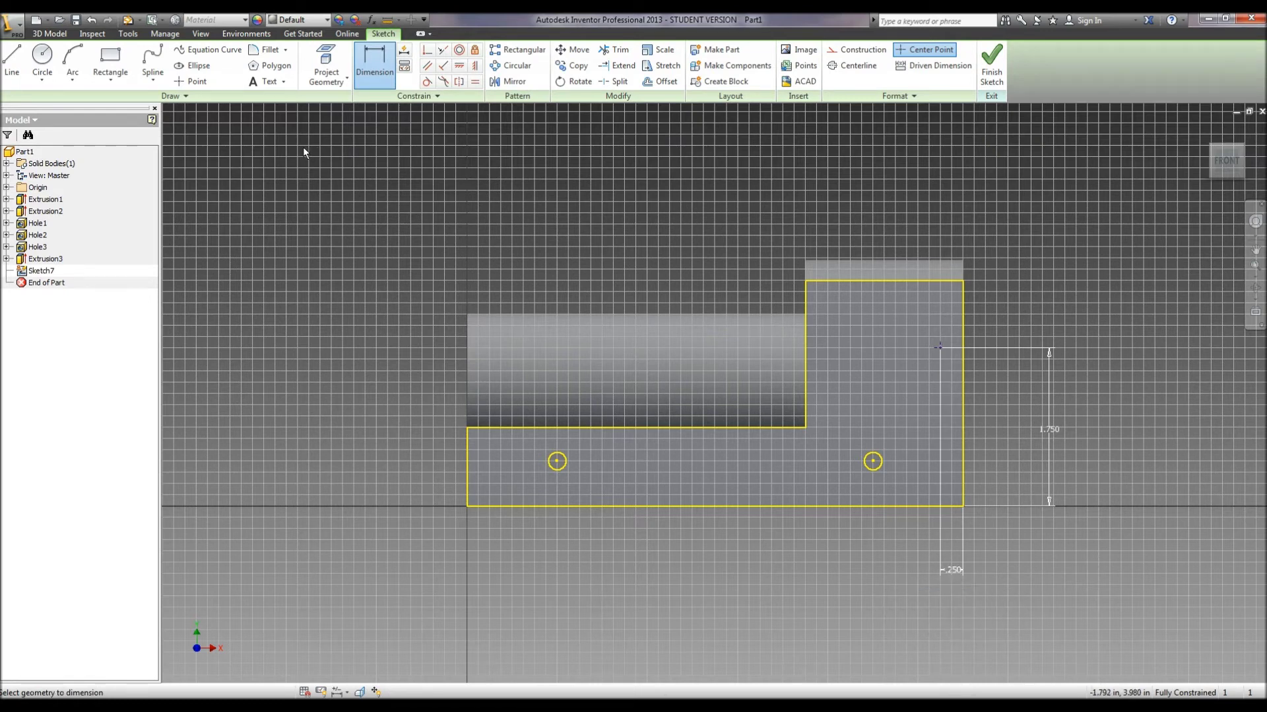
# Step: Draw a 1 in diameter circle centred on the dimensioned point
pyautogui.click(57, 55)
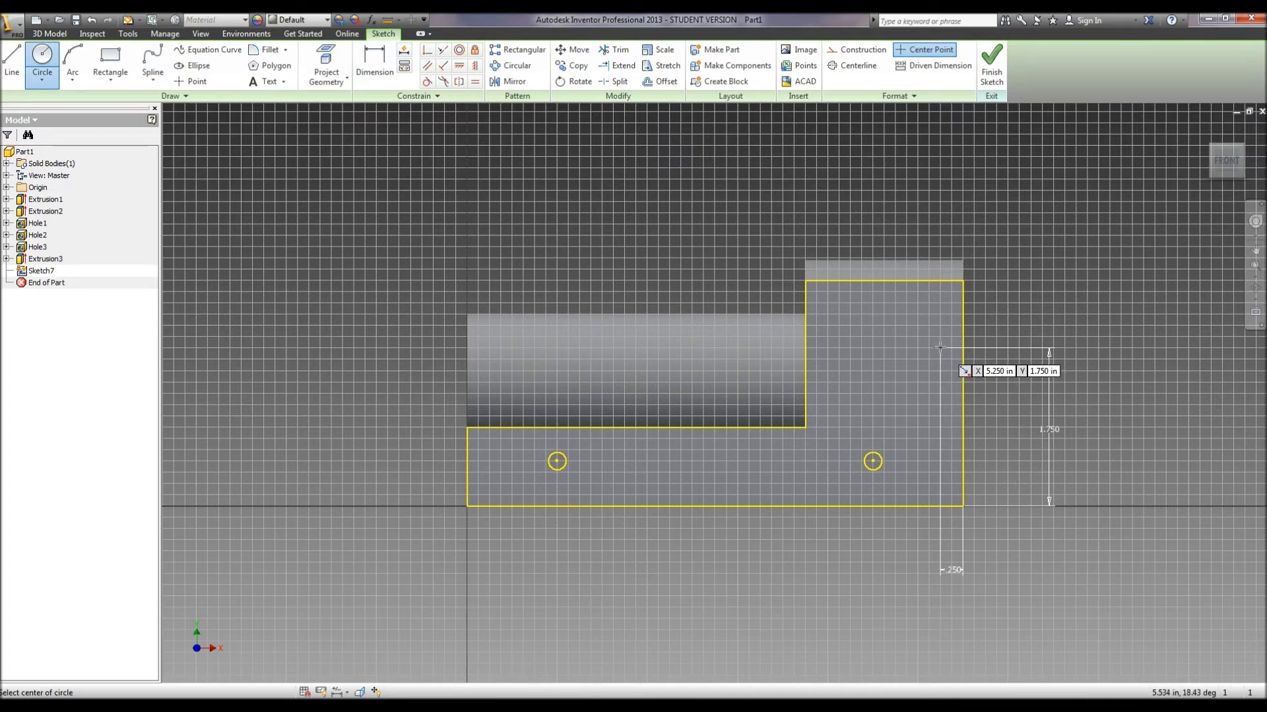
pyautogui.click(940, 347)
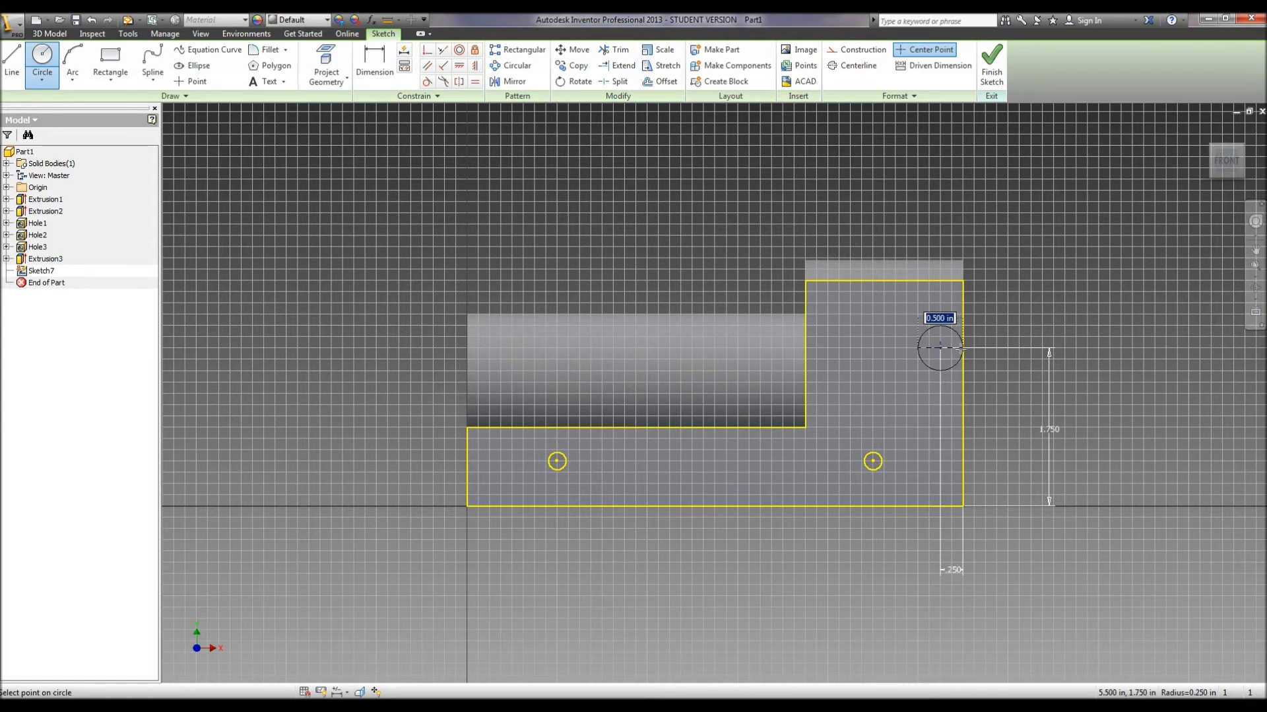
pyautogui.write('1')
pyautogui.press('Return')
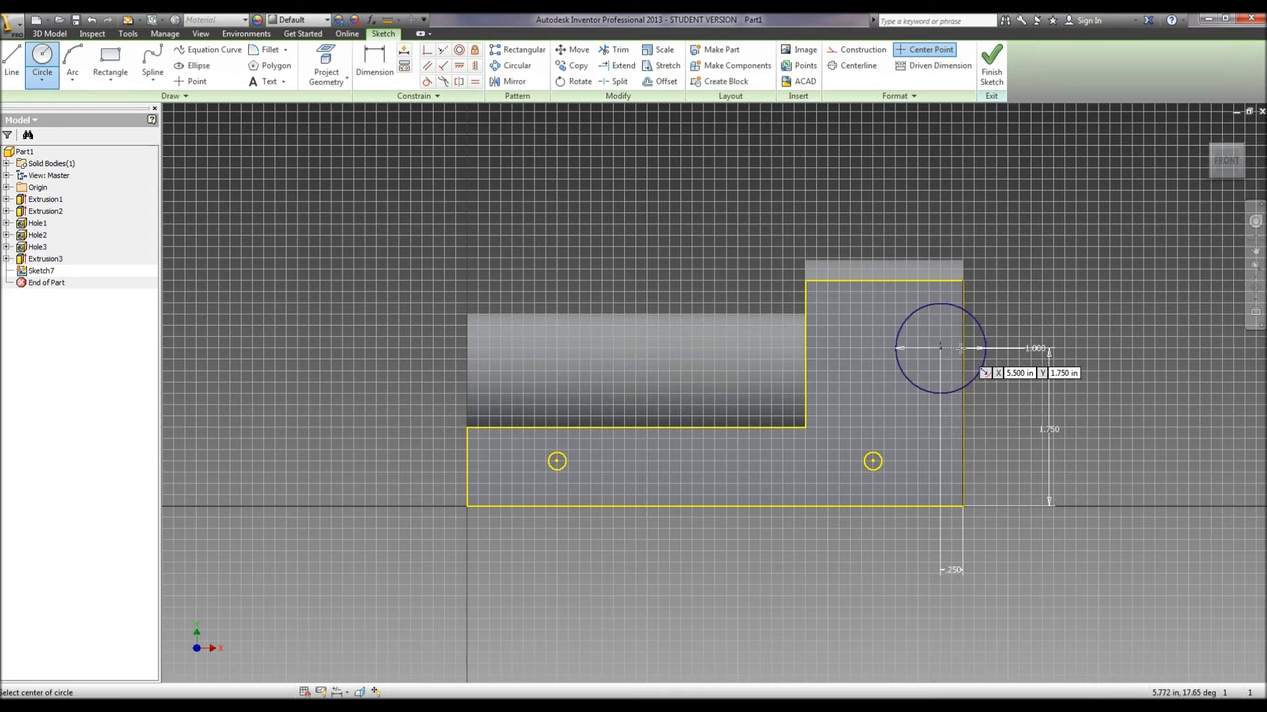
# Step: Draw two horizontal lines, each about 0.25 in long, from the circle's top and bottom to the block's right edge
pyautogui.click(12, 63)
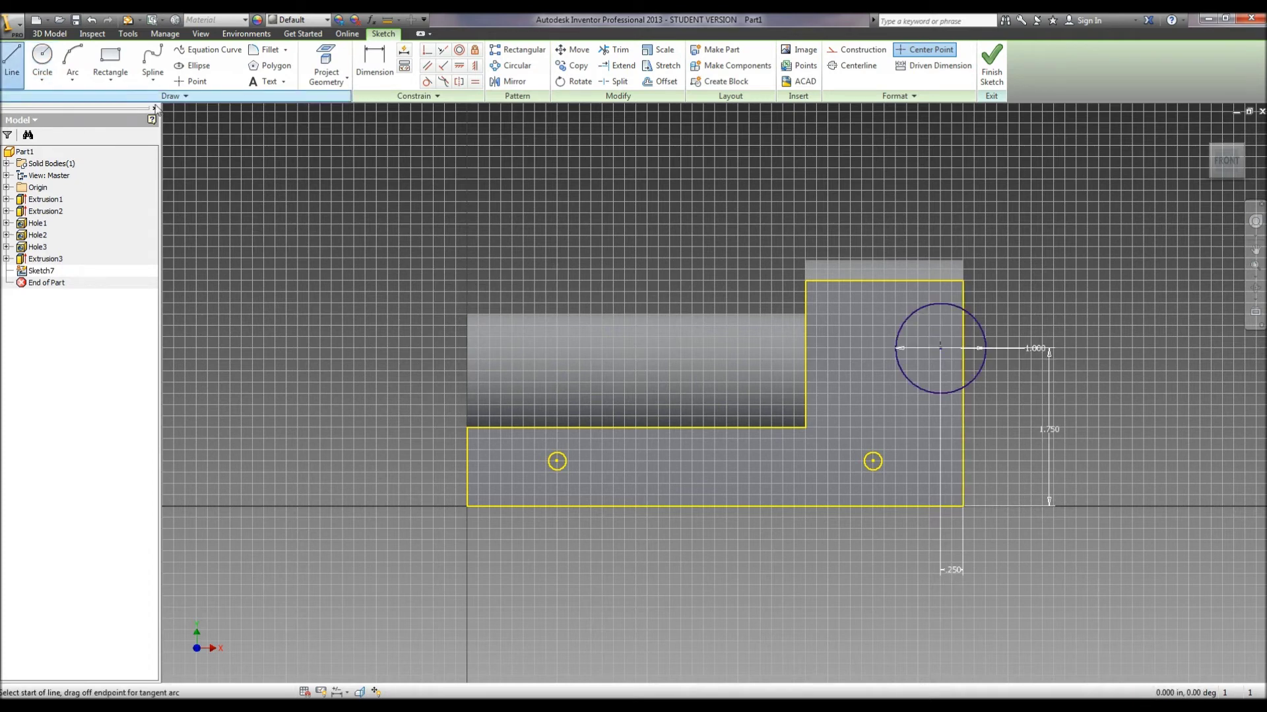
pyautogui.click(940, 304)
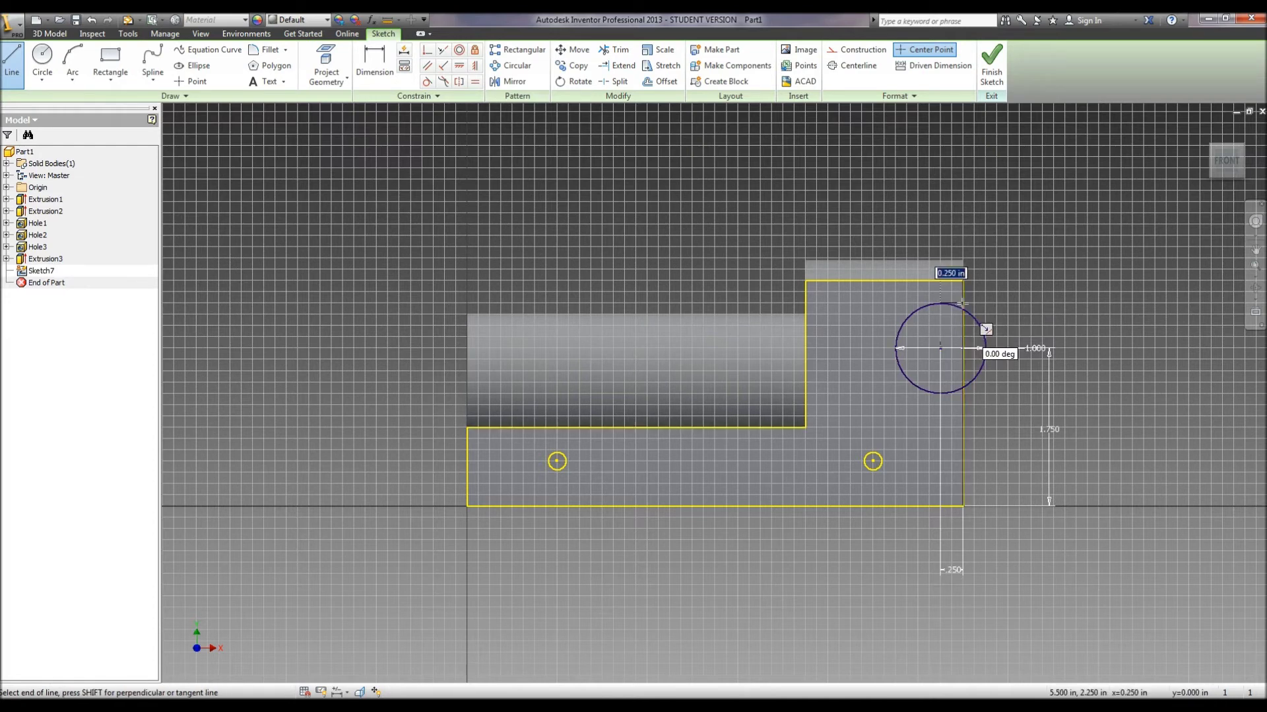
pyautogui.doubleClick(963, 304)
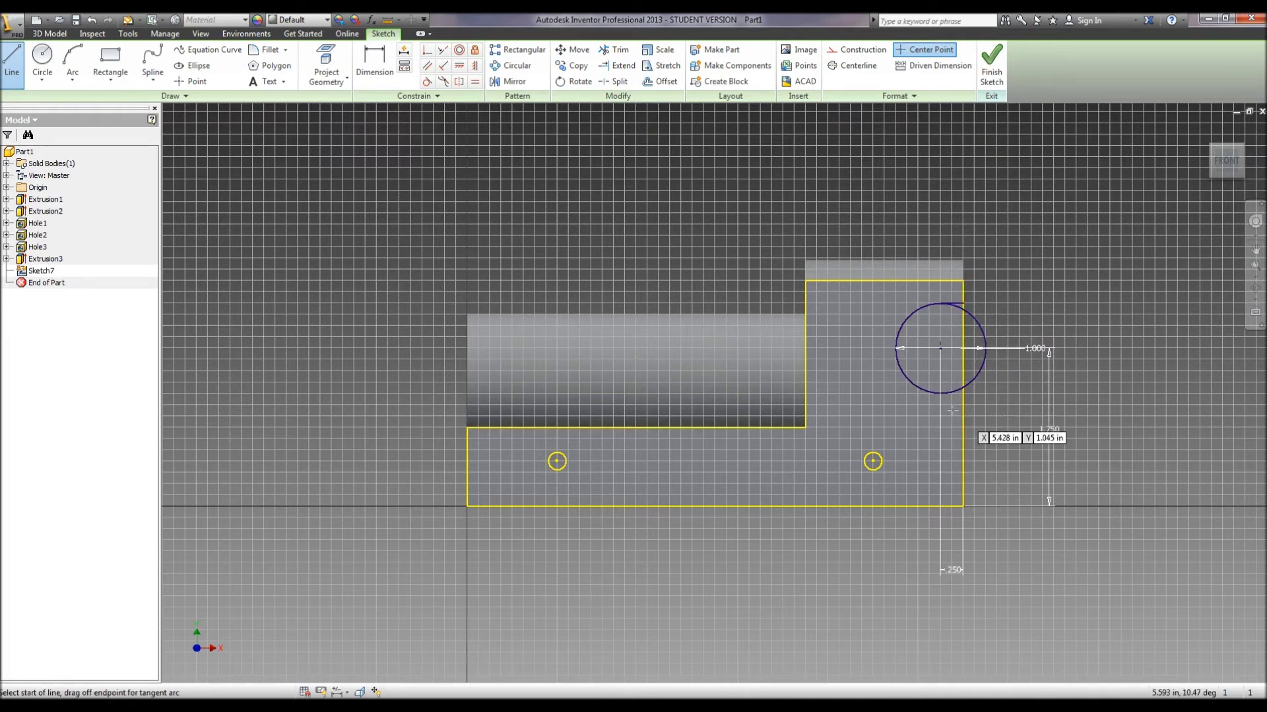
pyautogui.click(941, 392)
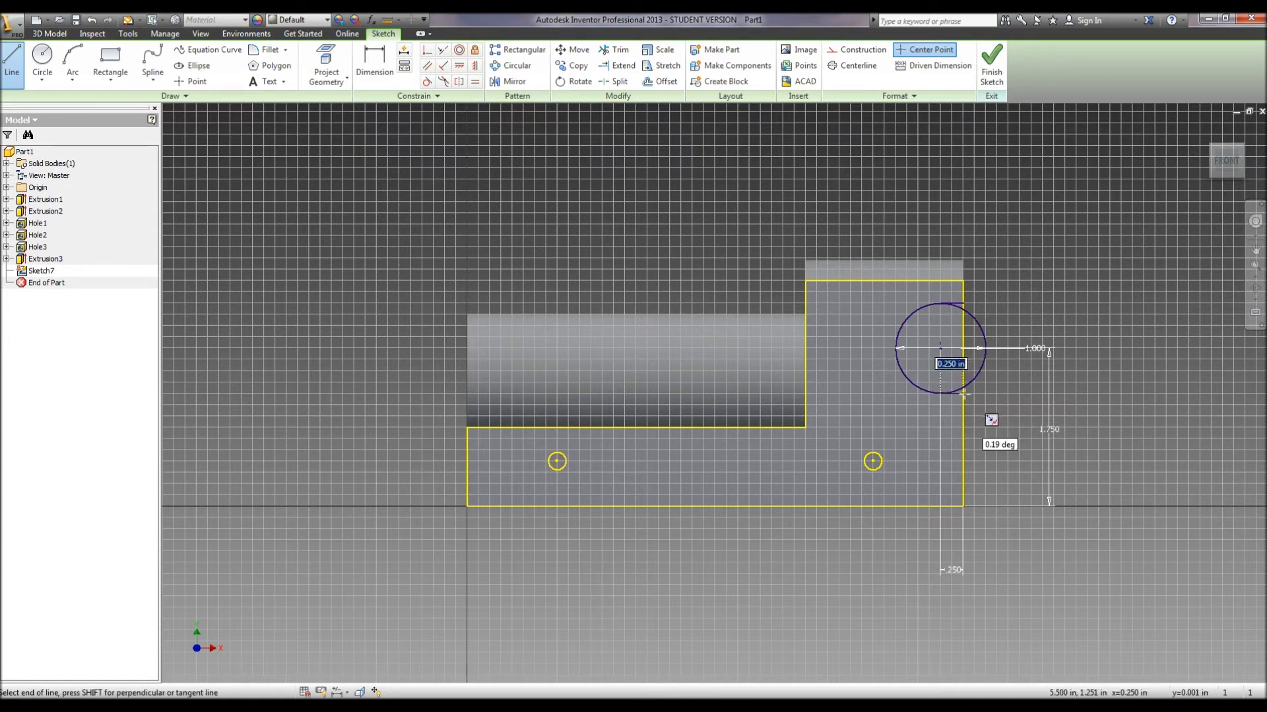
pyautogui.doubleClick(963, 394)
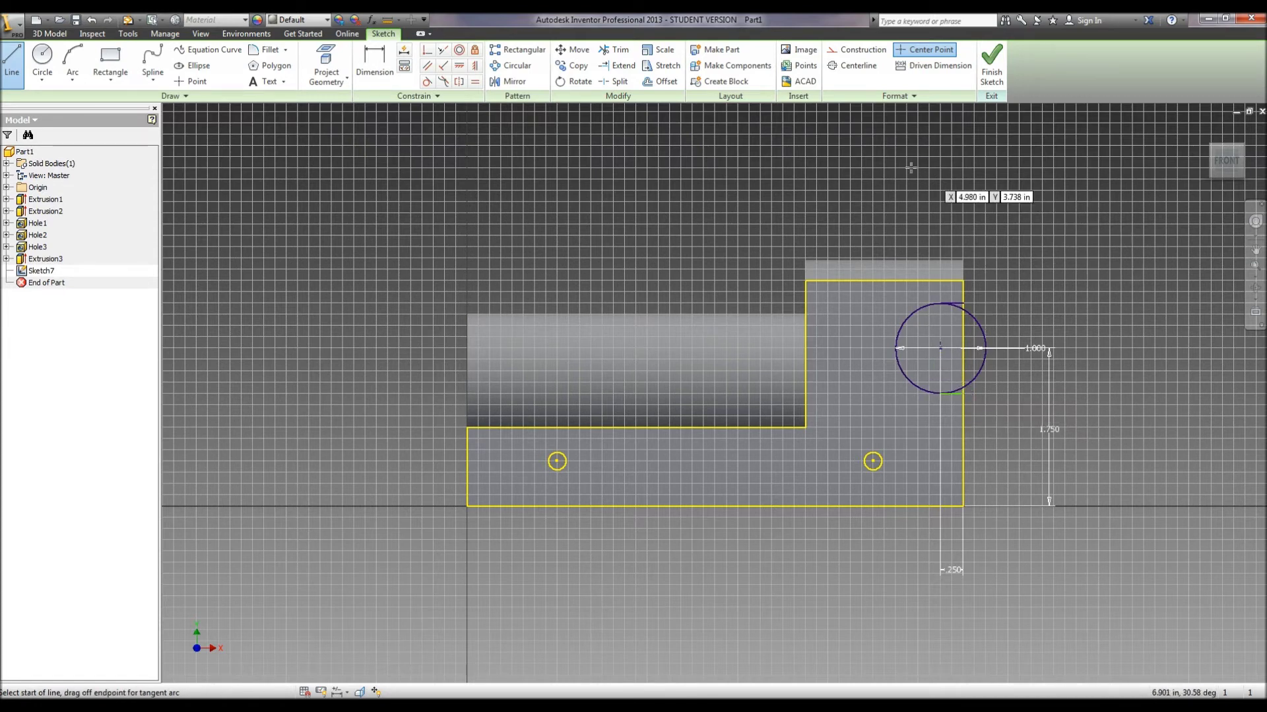
# Step: Trim away the right half of the circle between the two horizontal lines
pyautogui.click(623, 48)
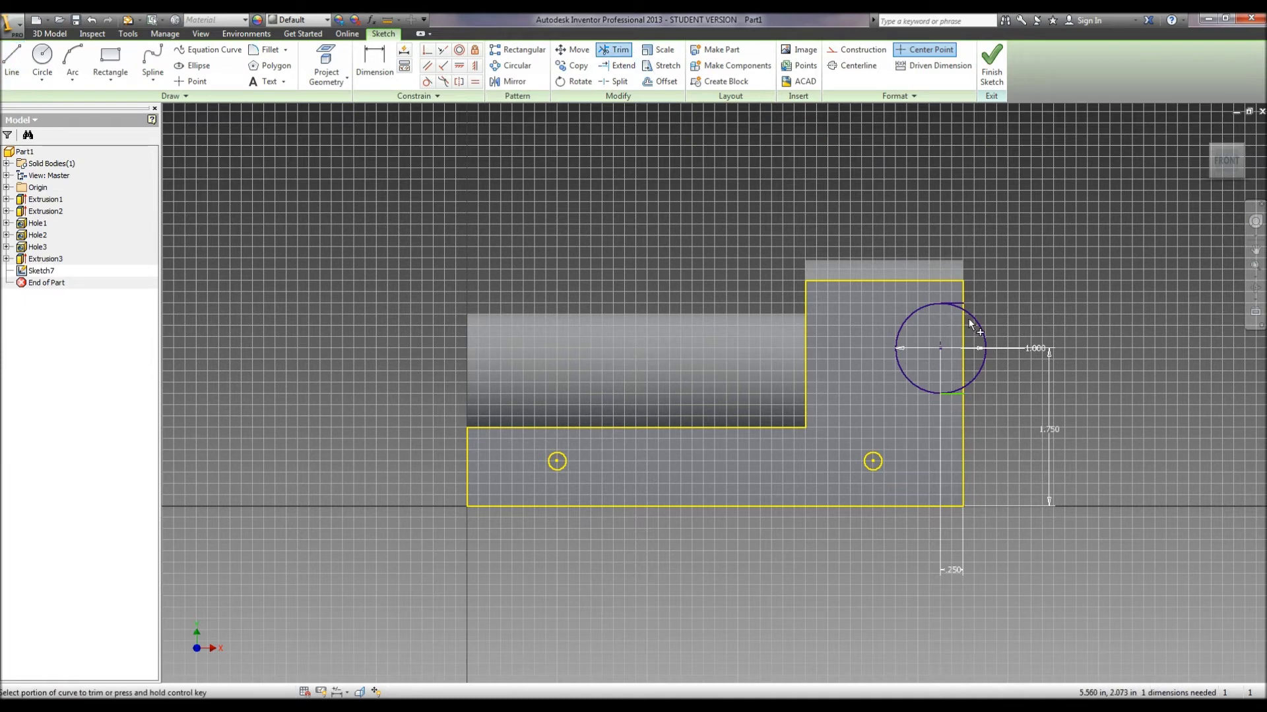
pyautogui.click(965, 317)
pyautogui.scroll(5, 931, 310)
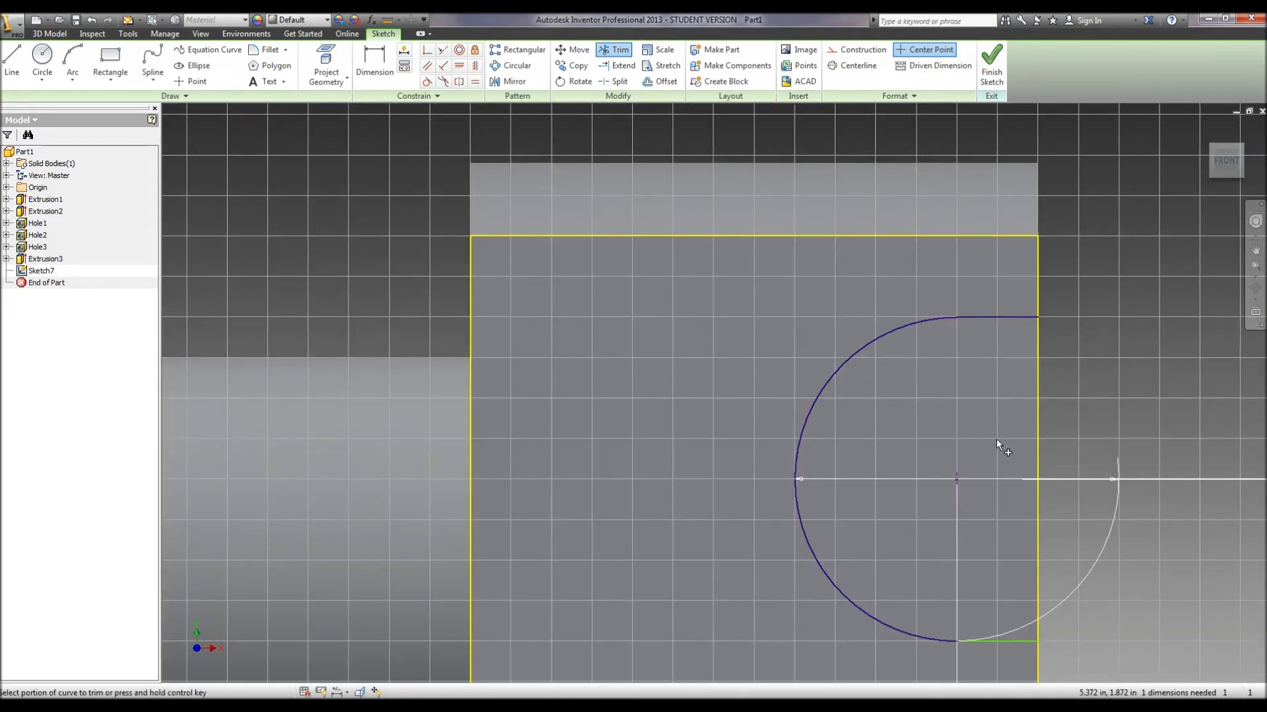
pyautogui.scroll(-2, 996, 438)
# Step: Close the profile with a vertical line joining the horizontal lines' outer ends along the right edge, and finish the sketch
pyautogui.click(11, 65)
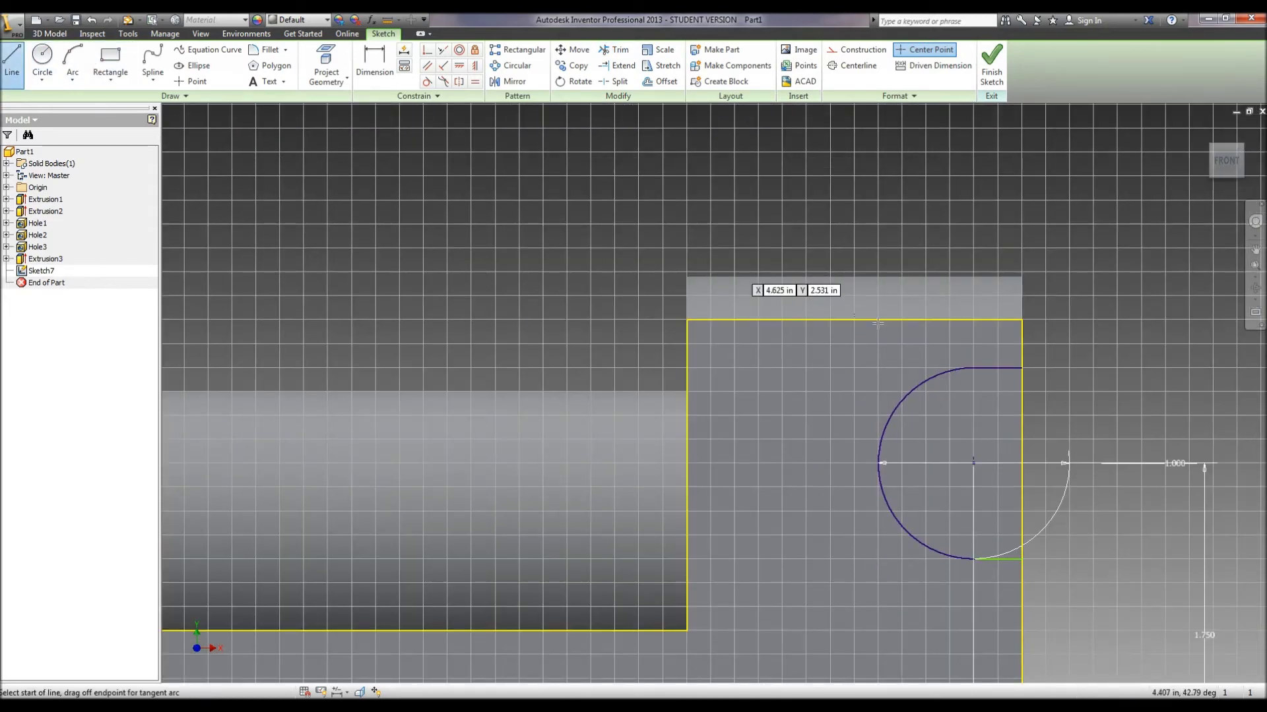
pyautogui.click(1021, 366)
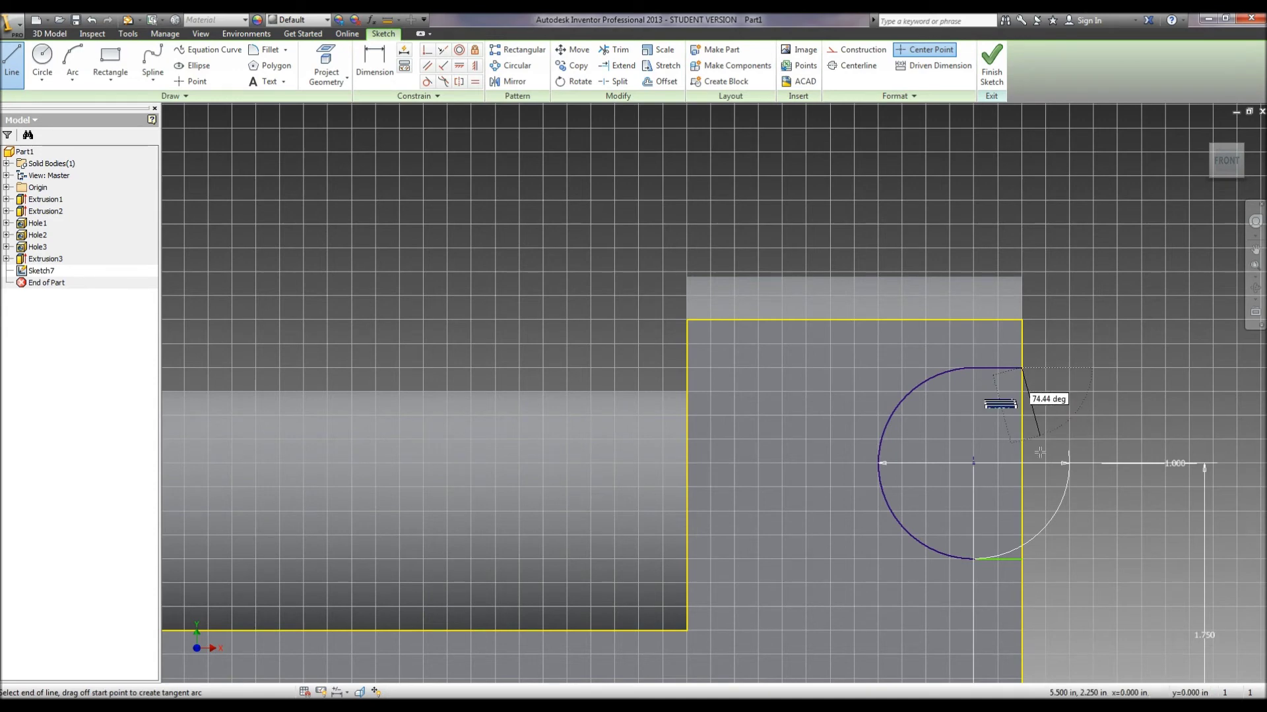
pyautogui.click(1021, 559)
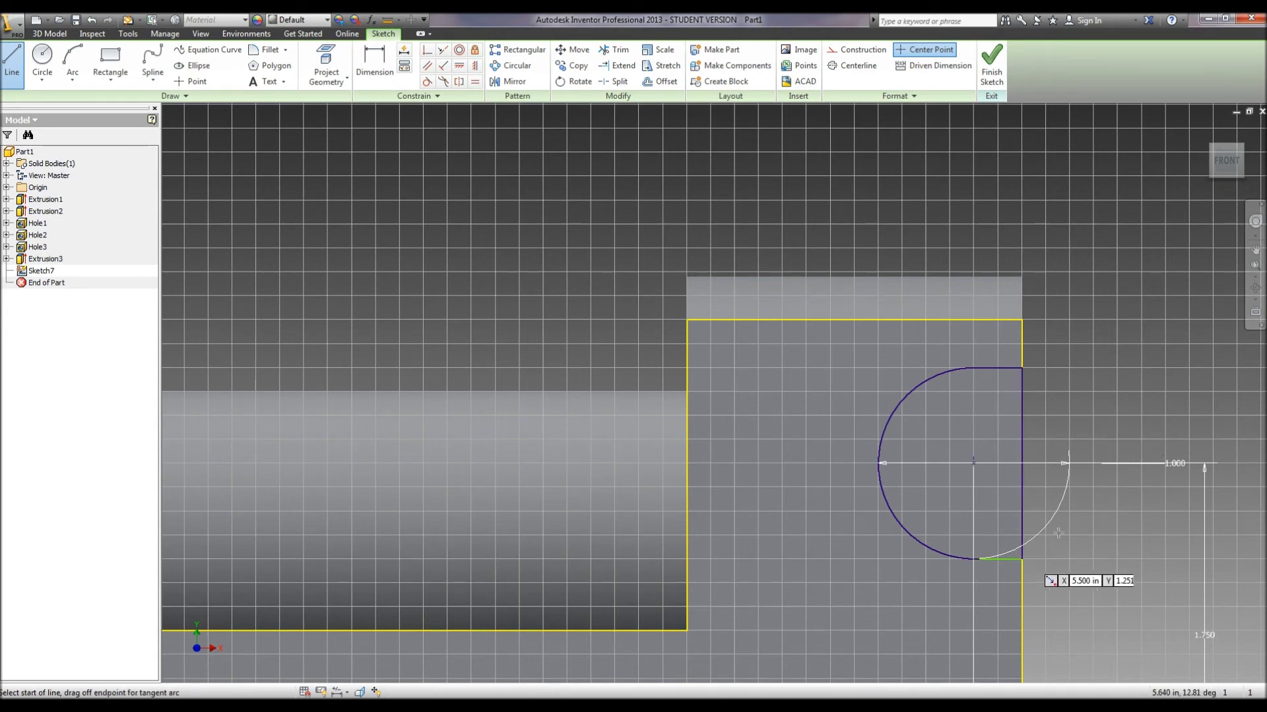
pyautogui.click(991, 72)
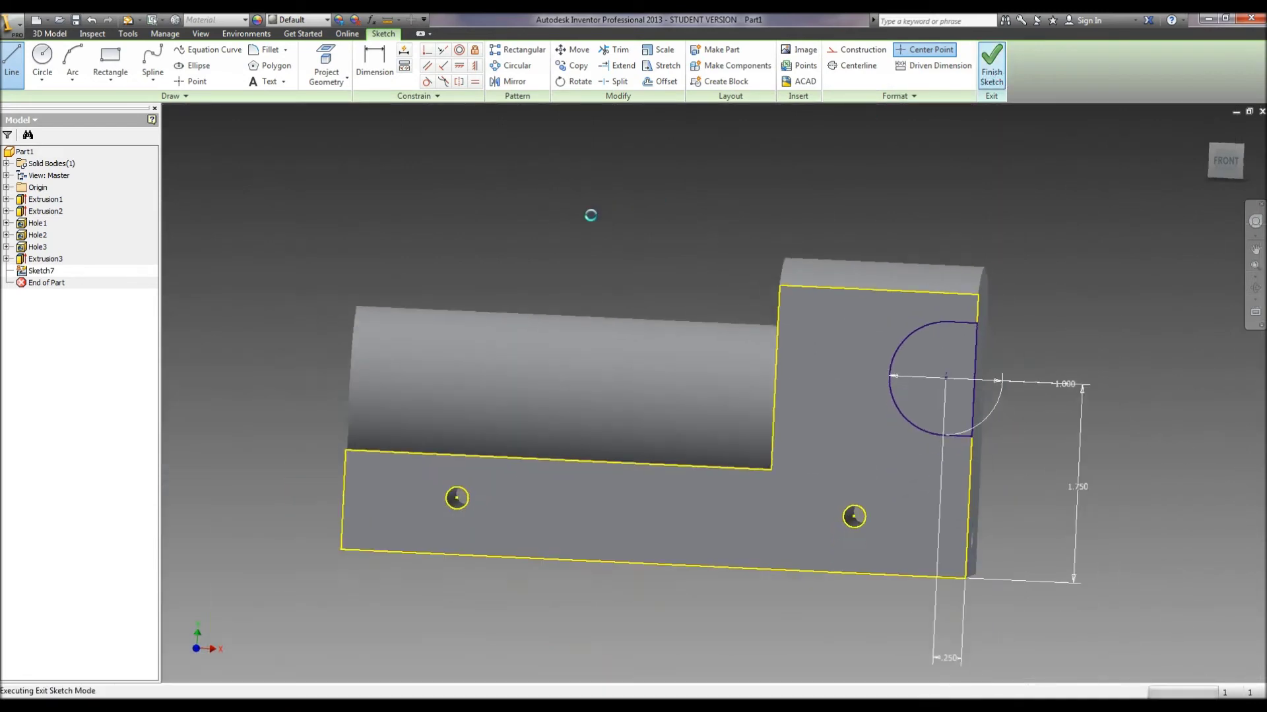
# Step: Extrude the rounded profile as a cut through all of the tall section in the reversed direction
pyautogui.click(114, 71)
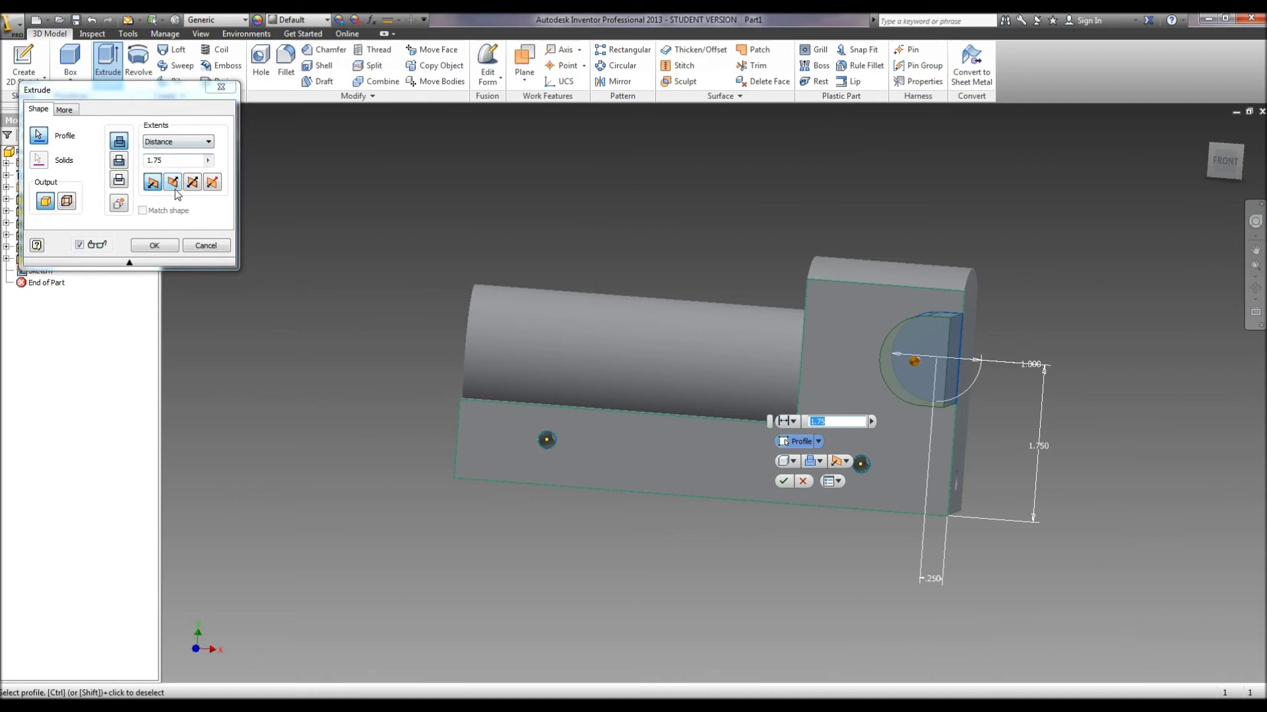
pyautogui.click(179, 141)
pyautogui.click(174, 190)
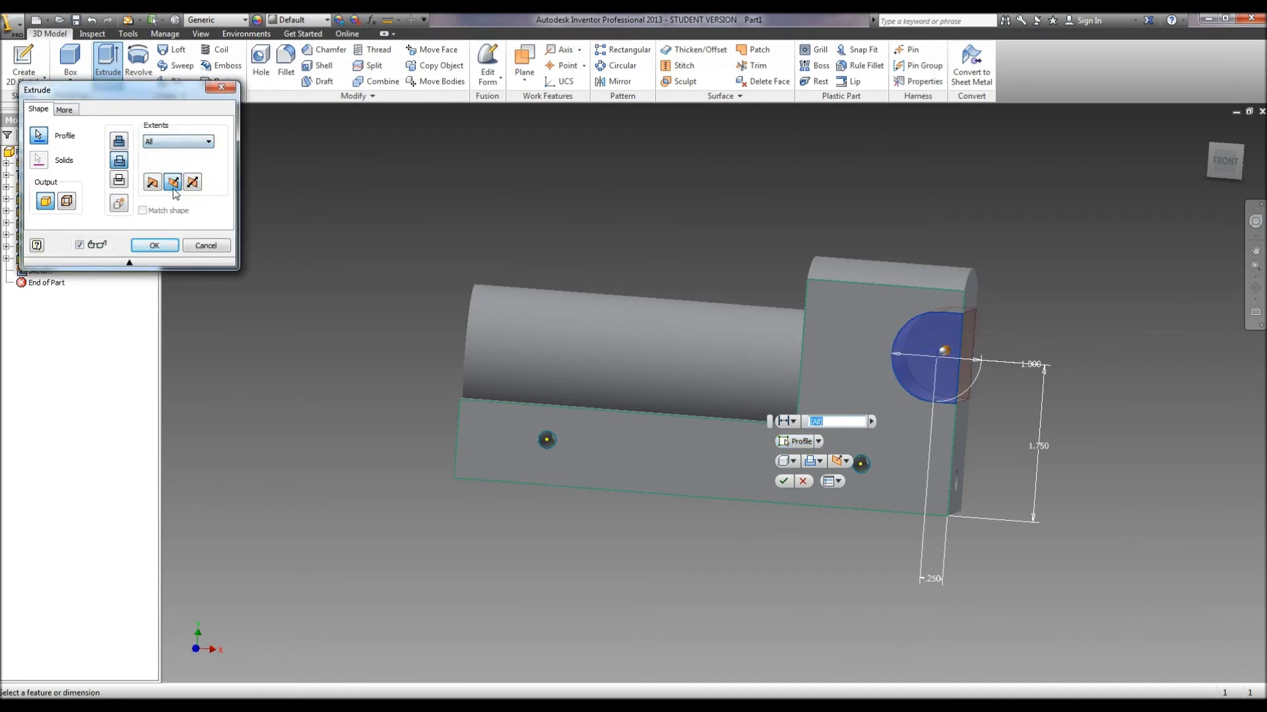
pyautogui.click(152, 246)
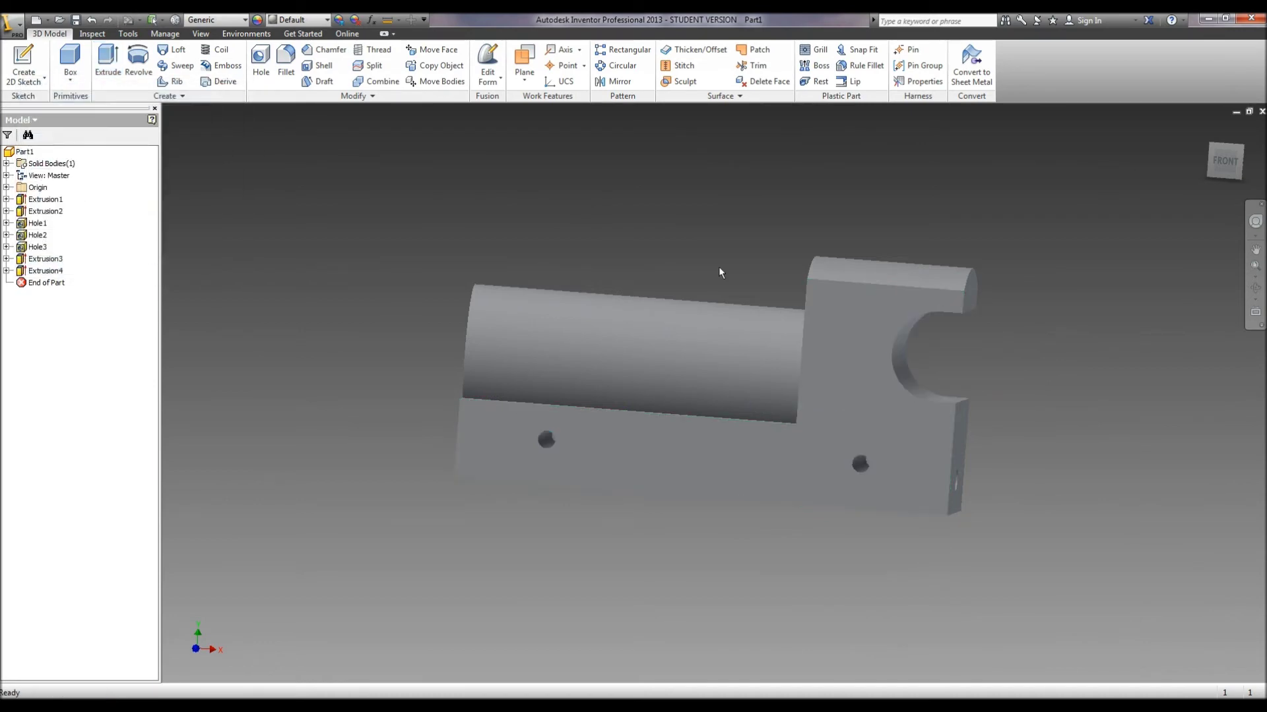
# Step: Create a work plane offset 2.1875 in above the origin XZ plane
pyautogui.click(1256, 287)
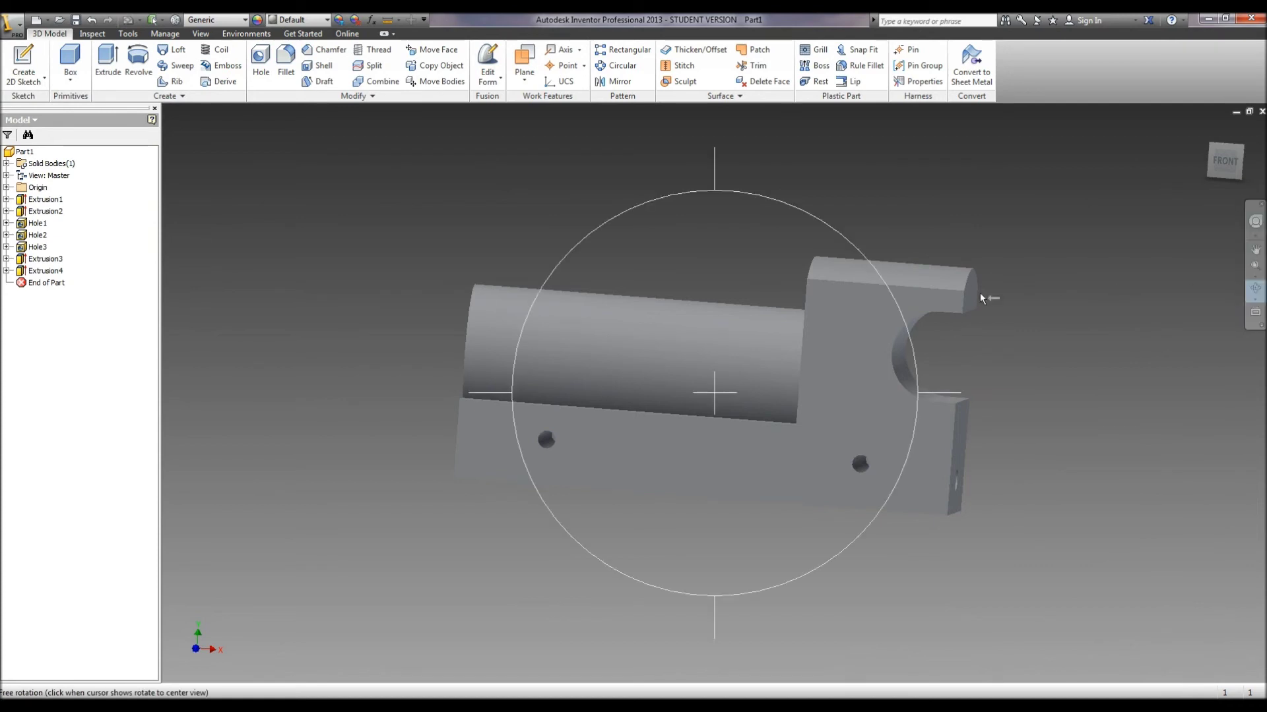
pyautogui.moveTo(1048, 293); pyautogui.dragTo(548, 342)
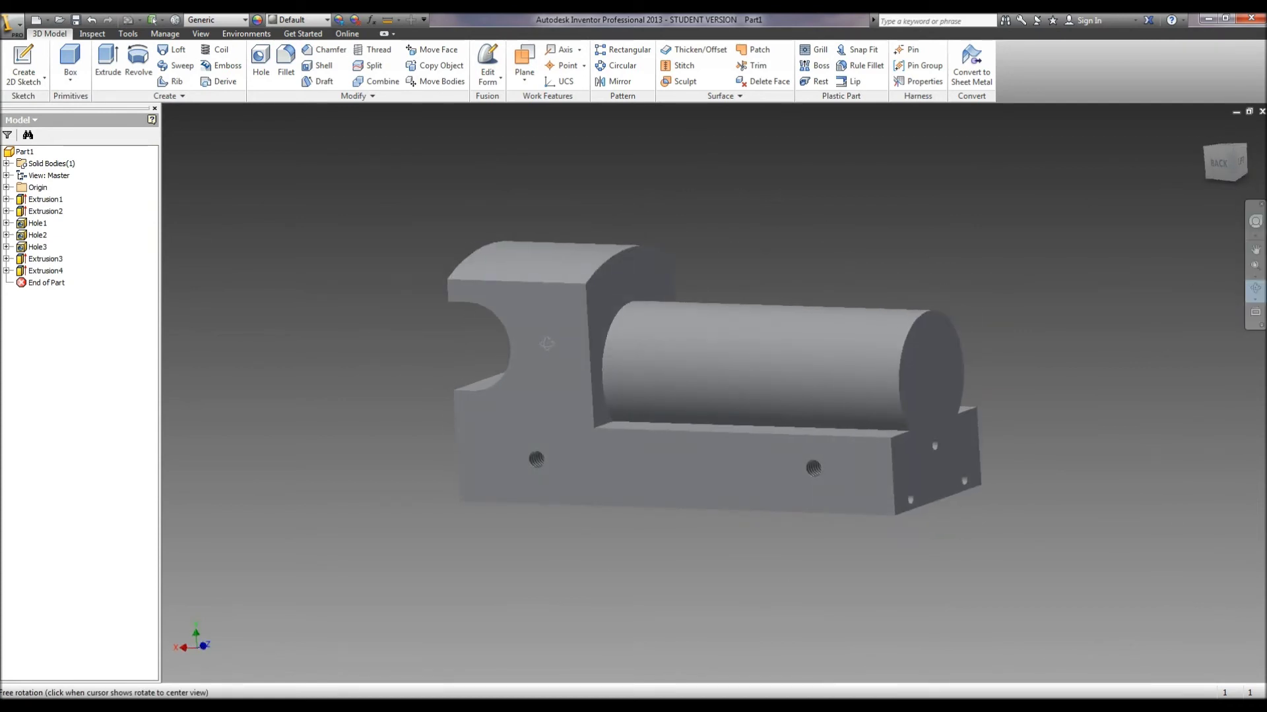
pyautogui.moveTo(547, 343); pyautogui.dragTo(864, 332)
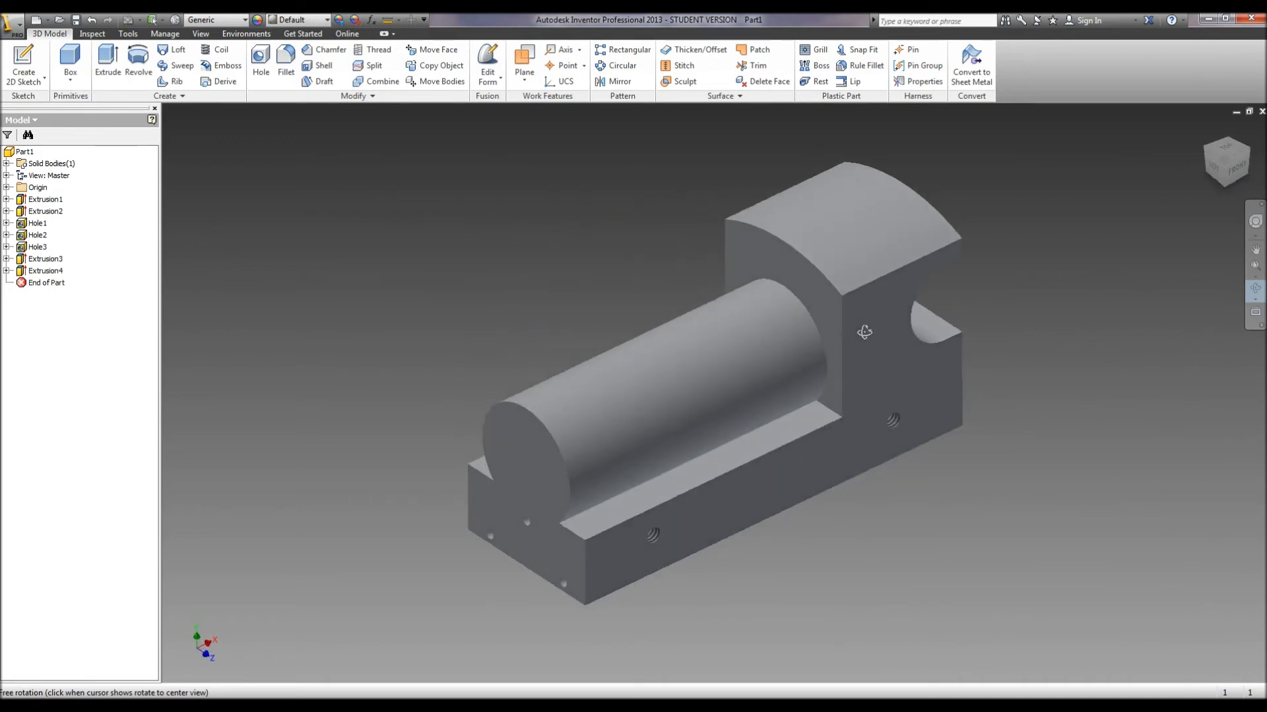
pyautogui.click(525, 63)
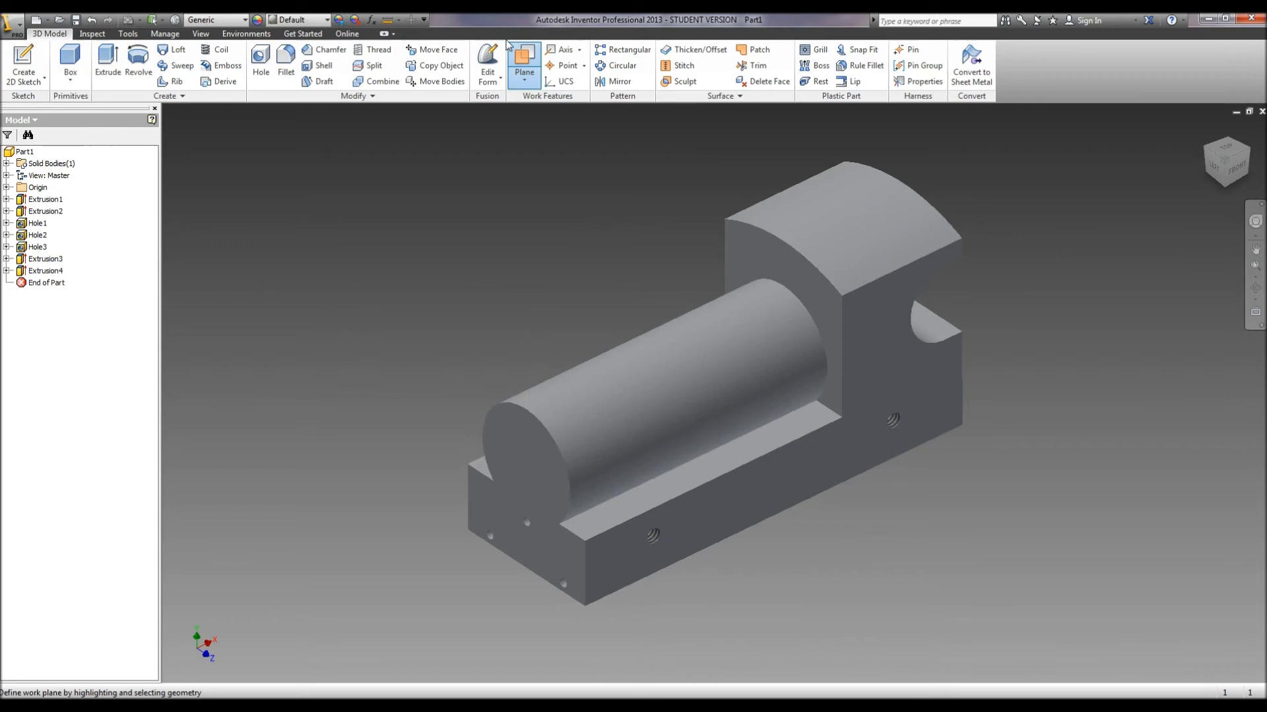
pyautogui.click(5, 187)
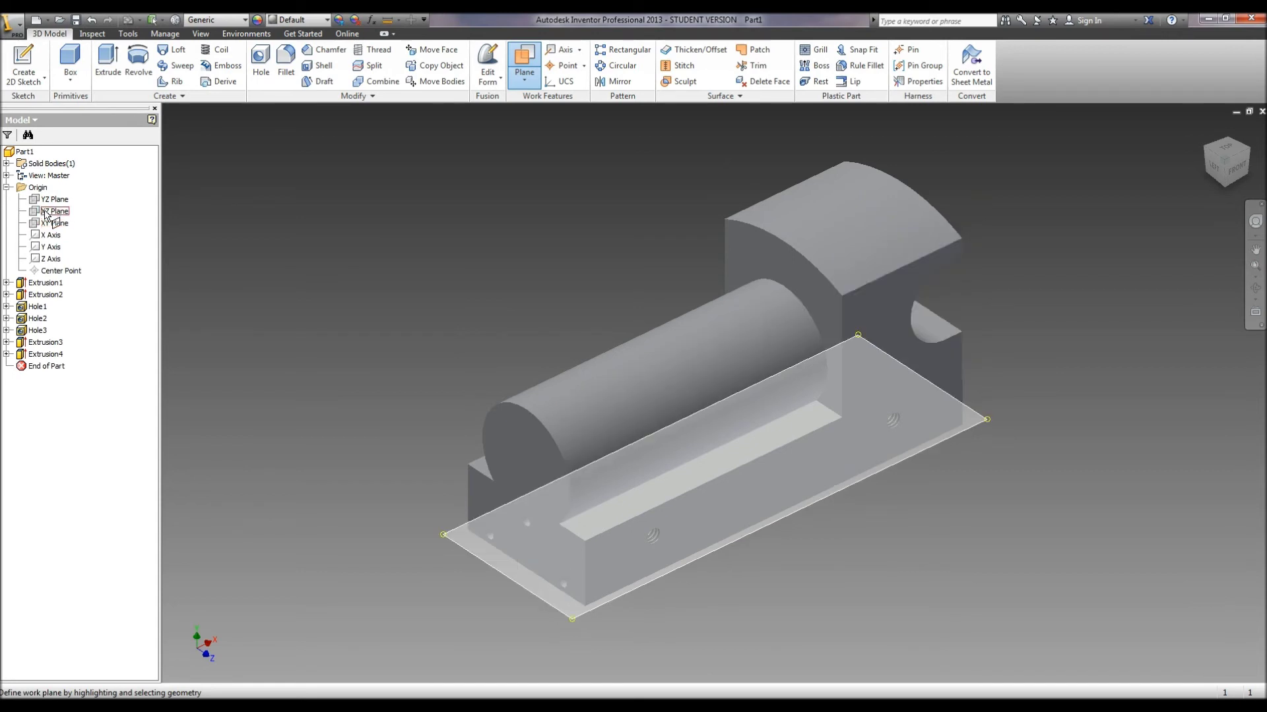
pyautogui.click(52, 211)
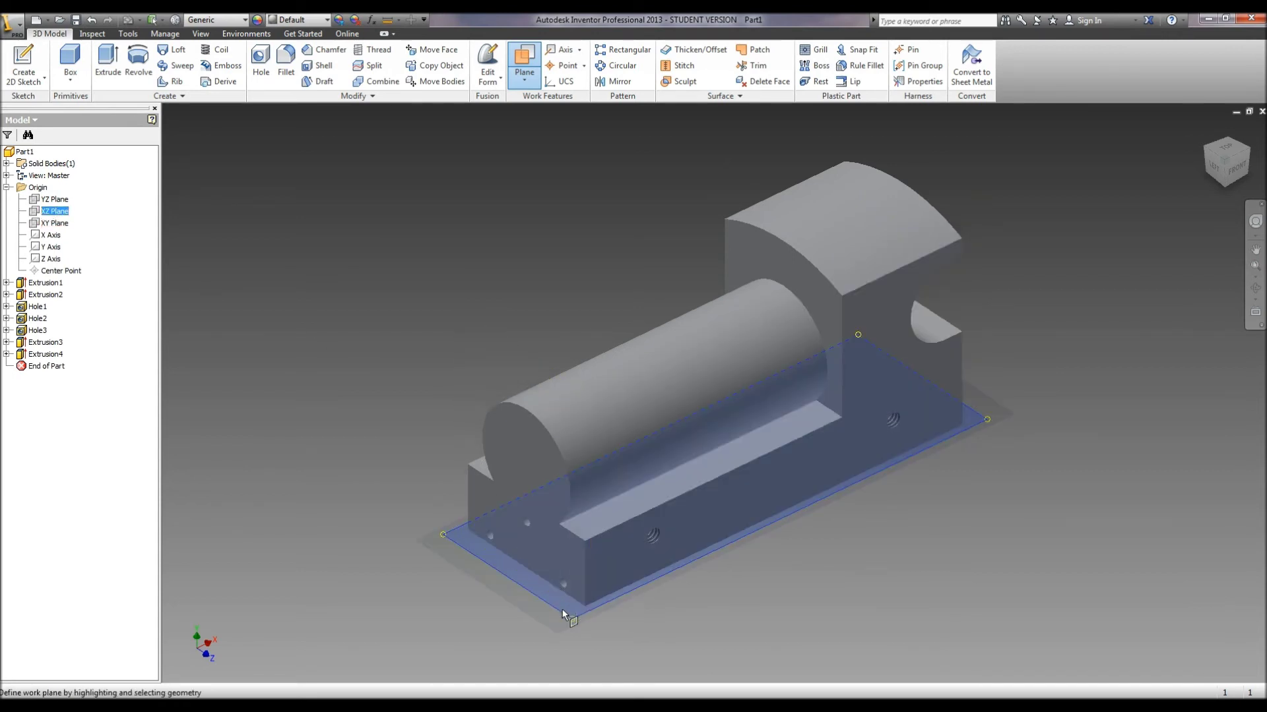
pyautogui.moveTo(574, 623); pyautogui.dragTo(559, 457)
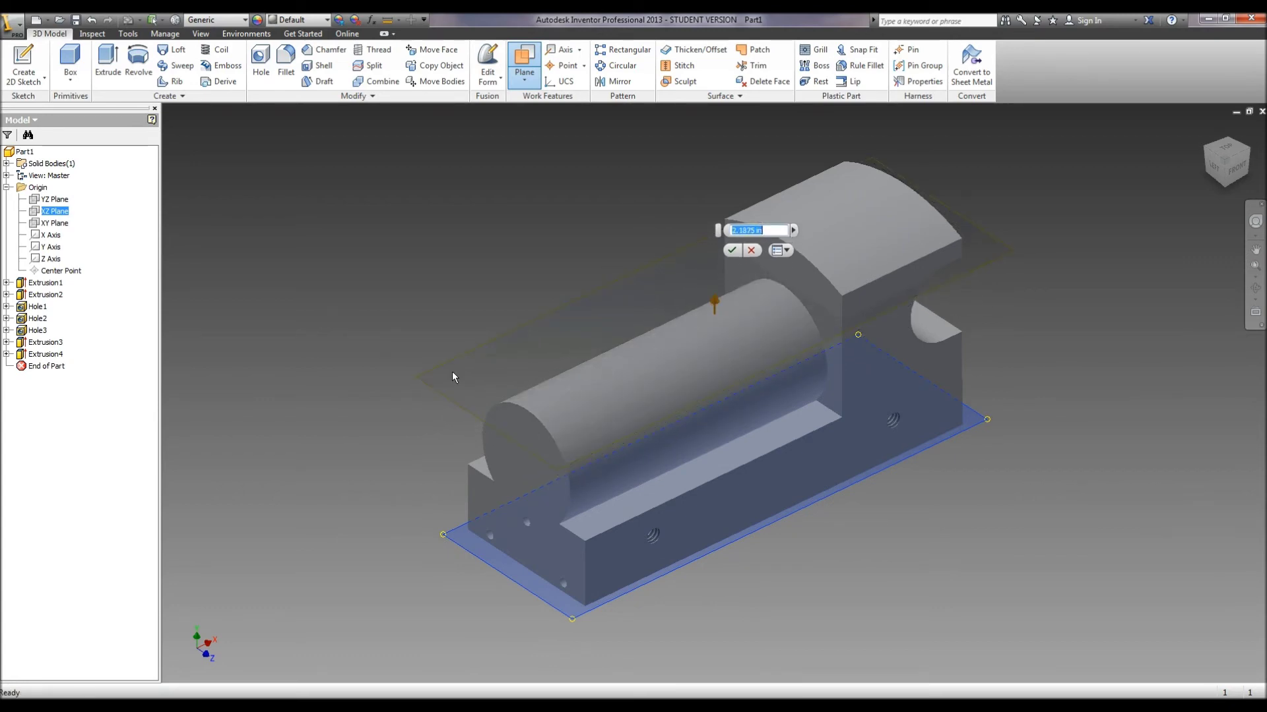
pyautogui.click(731, 251)
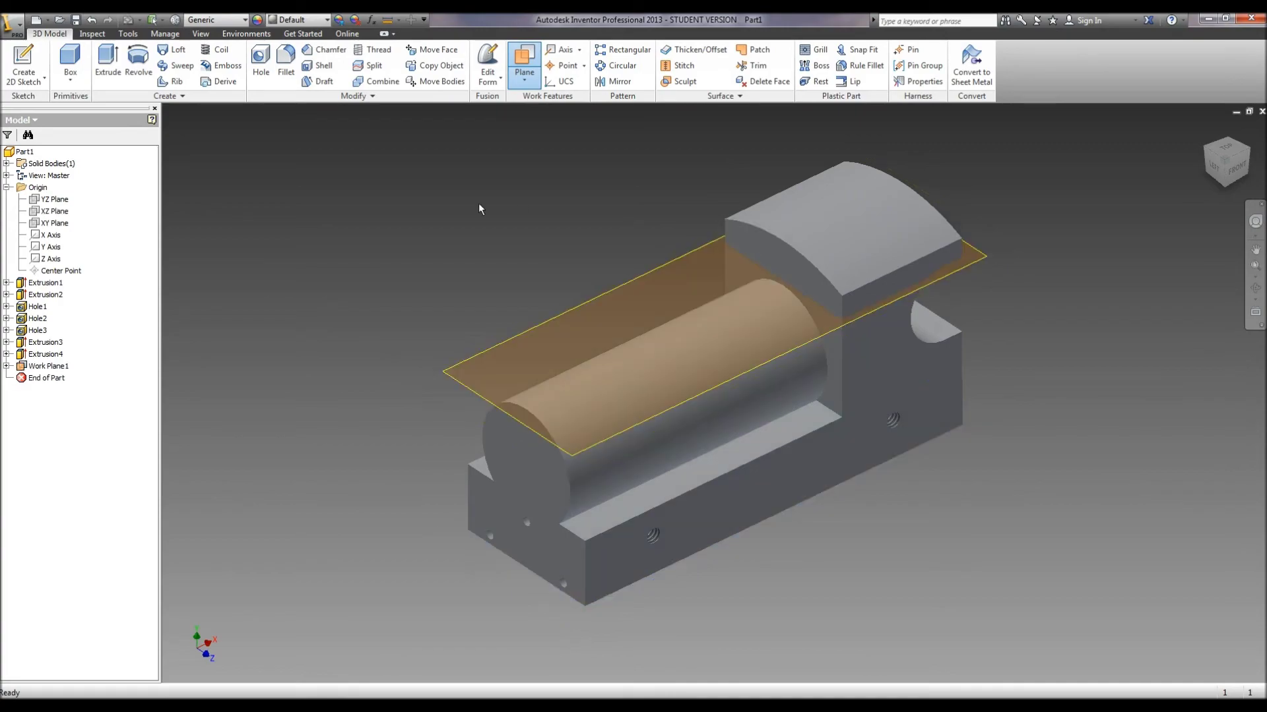
# Step: Start a sketch on the offset work plane and project the cylinder's end edge and its long edges with the base into it
pyautogui.click(23, 62)
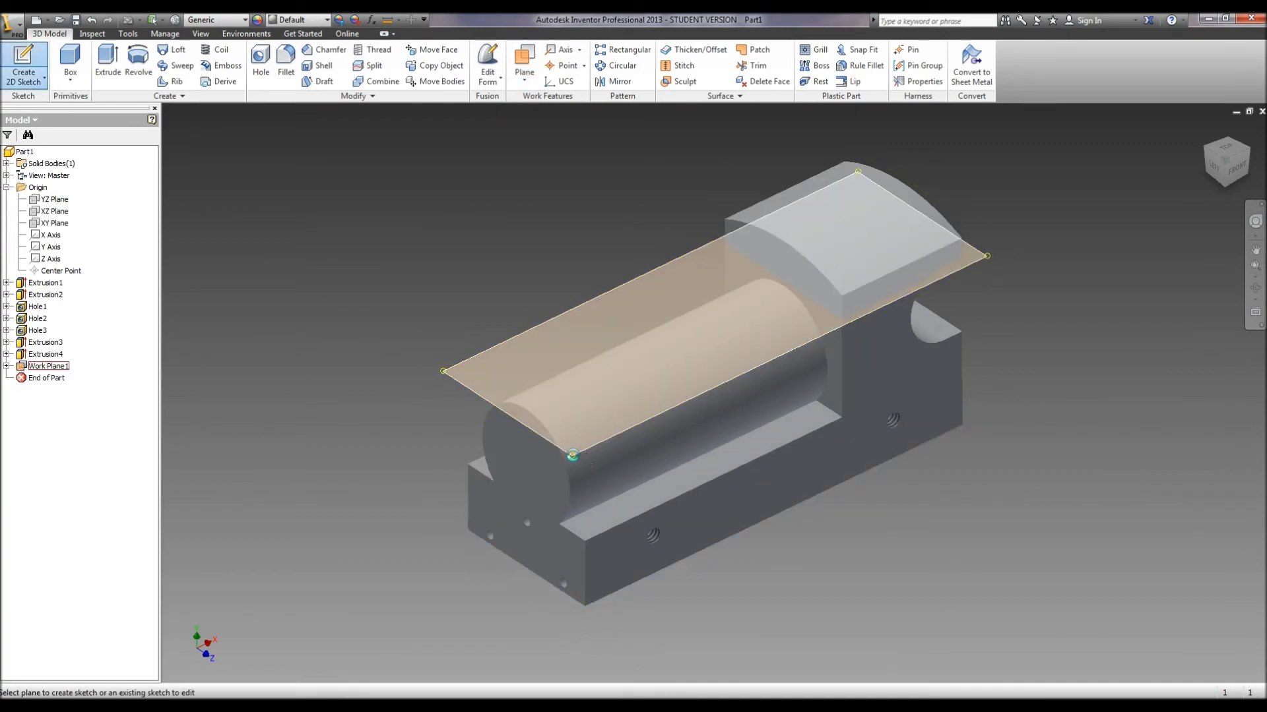
pyautogui.click(573, 455)
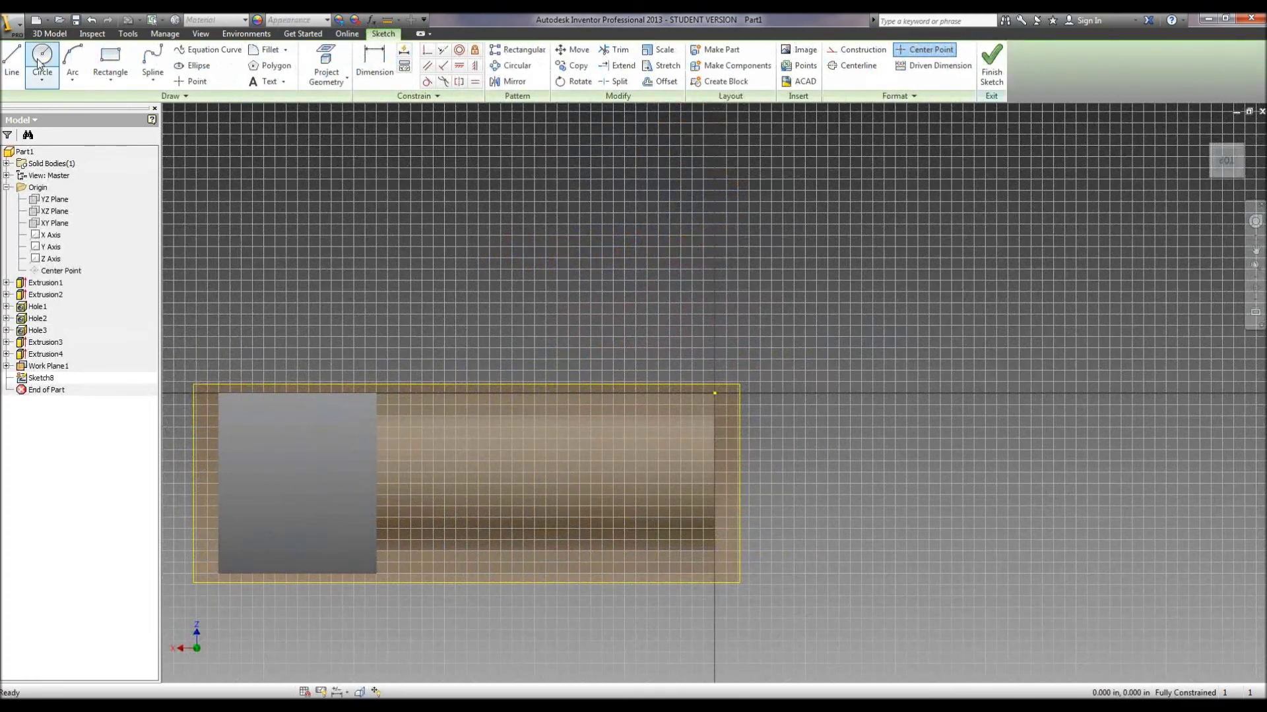
pyautogui.click(44, 55)
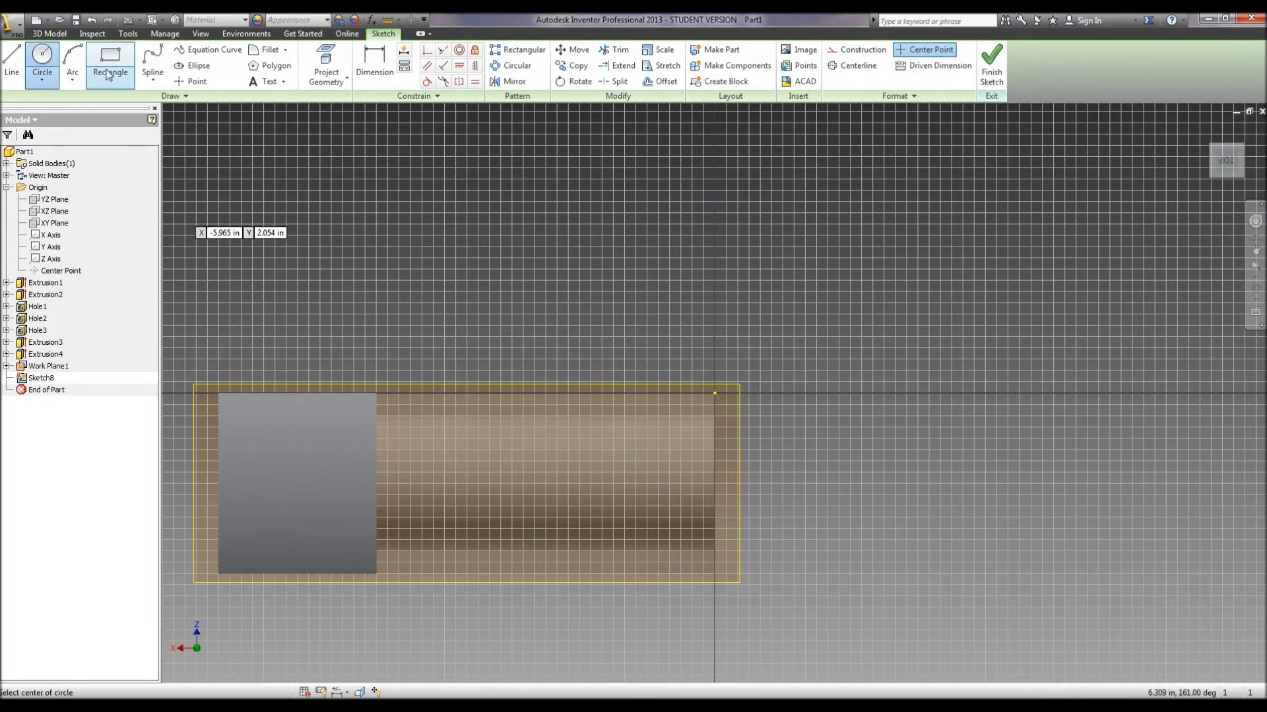
pyautogui.click(191, 81)
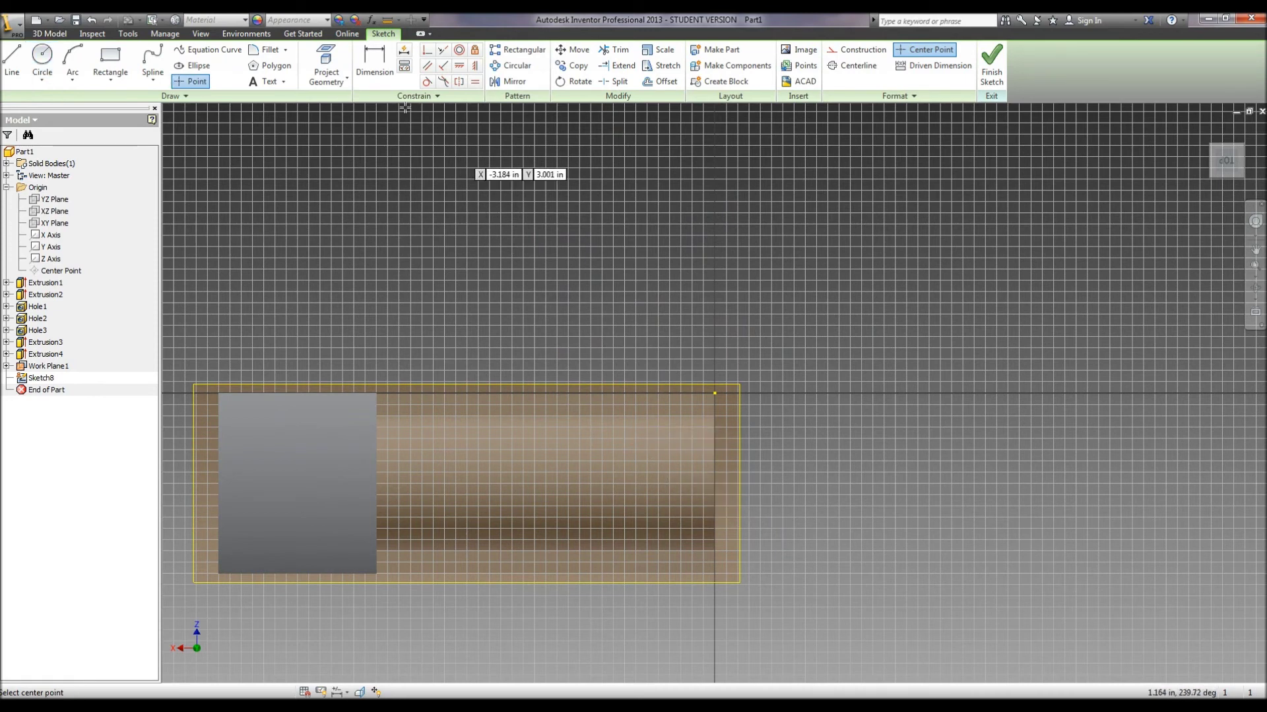
pyautogui.click(326, 66)
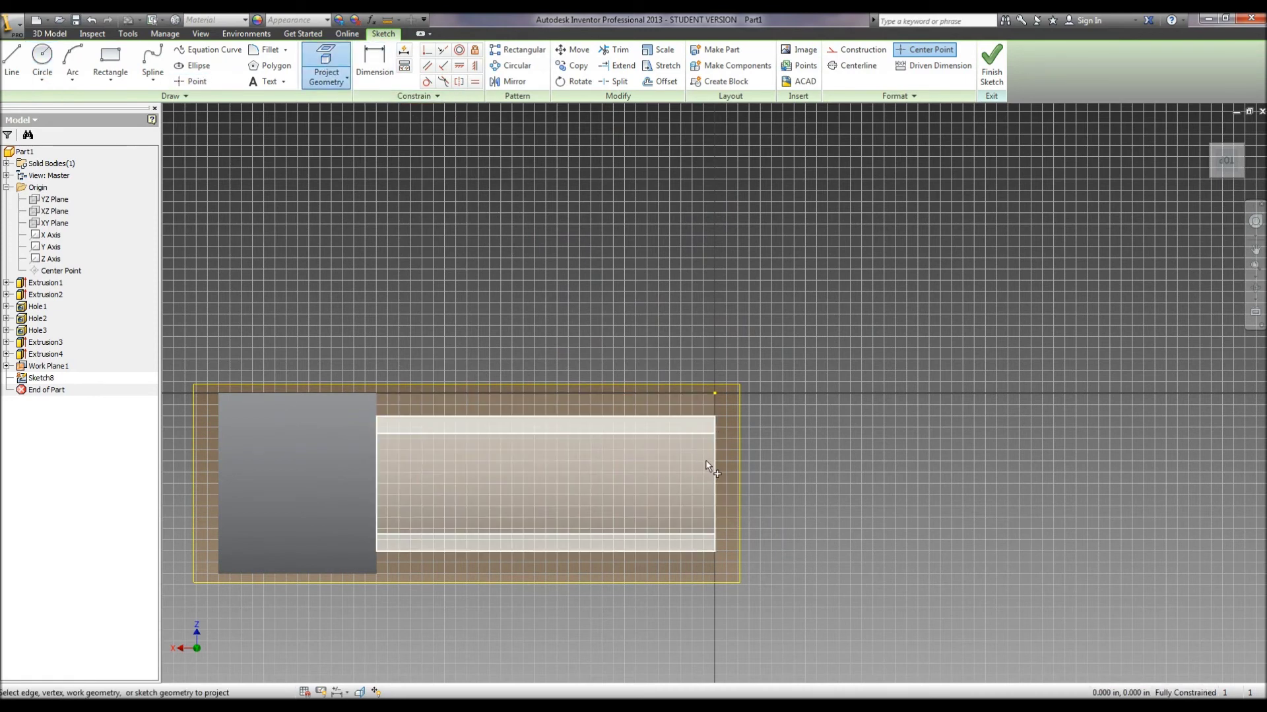
pyautogui.click(712, 462)
pyautogui.click(691, 417)
pyautogui.click(687, 533)
pyautogui.click(687, 549)
pyautogui.click(679, 434)
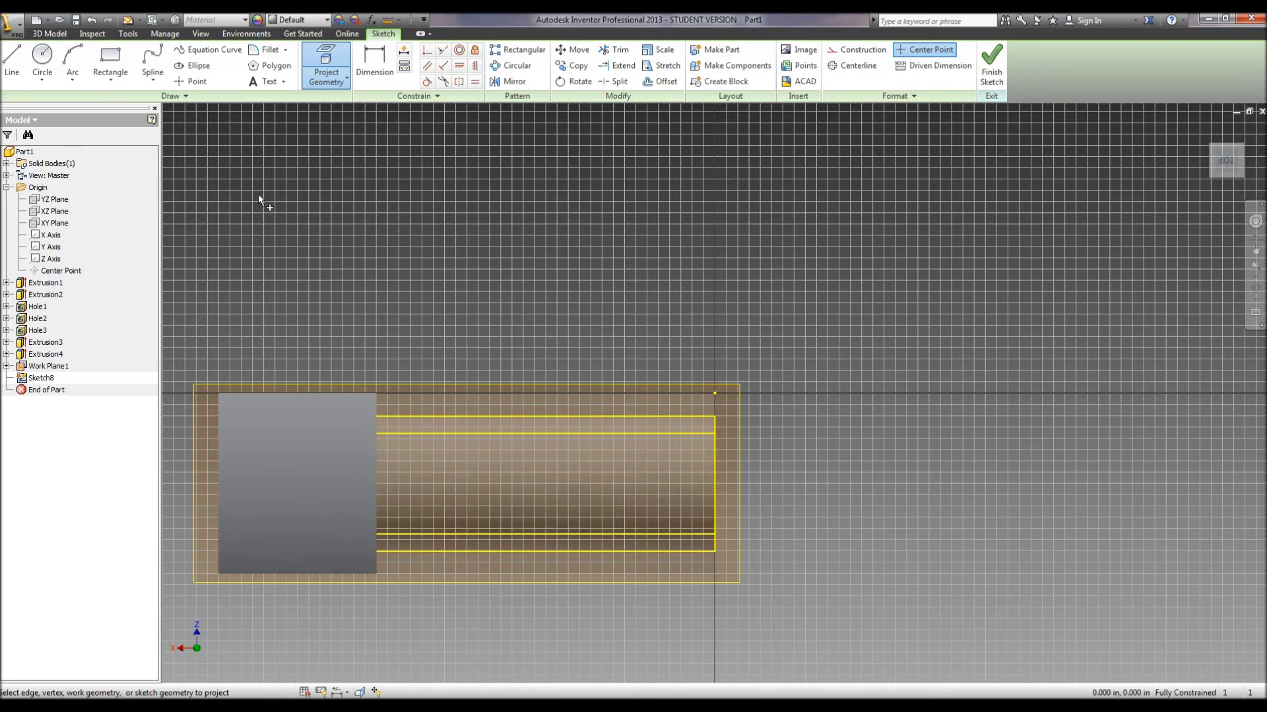
# Step: Place a sketch point on the cylinder's centreline, about 0.55 in from its free end
pyautogui.click(204, 82)
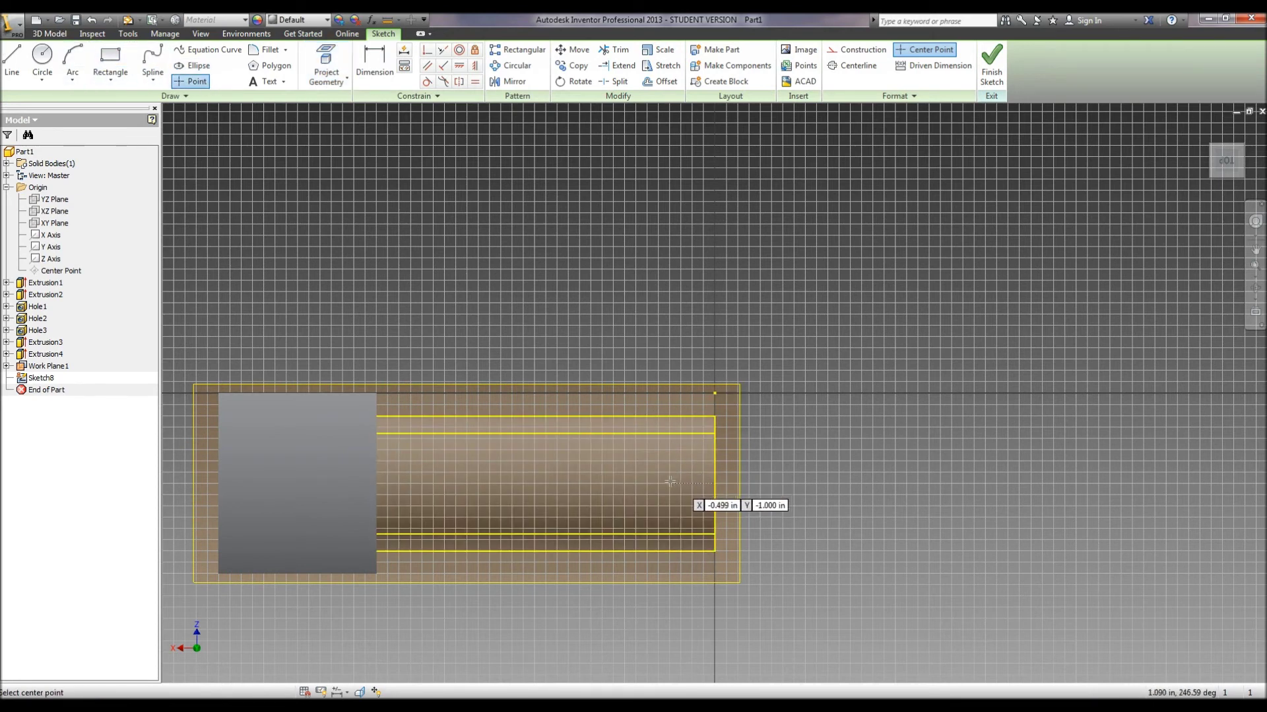
pyautogui.click(664, 484)
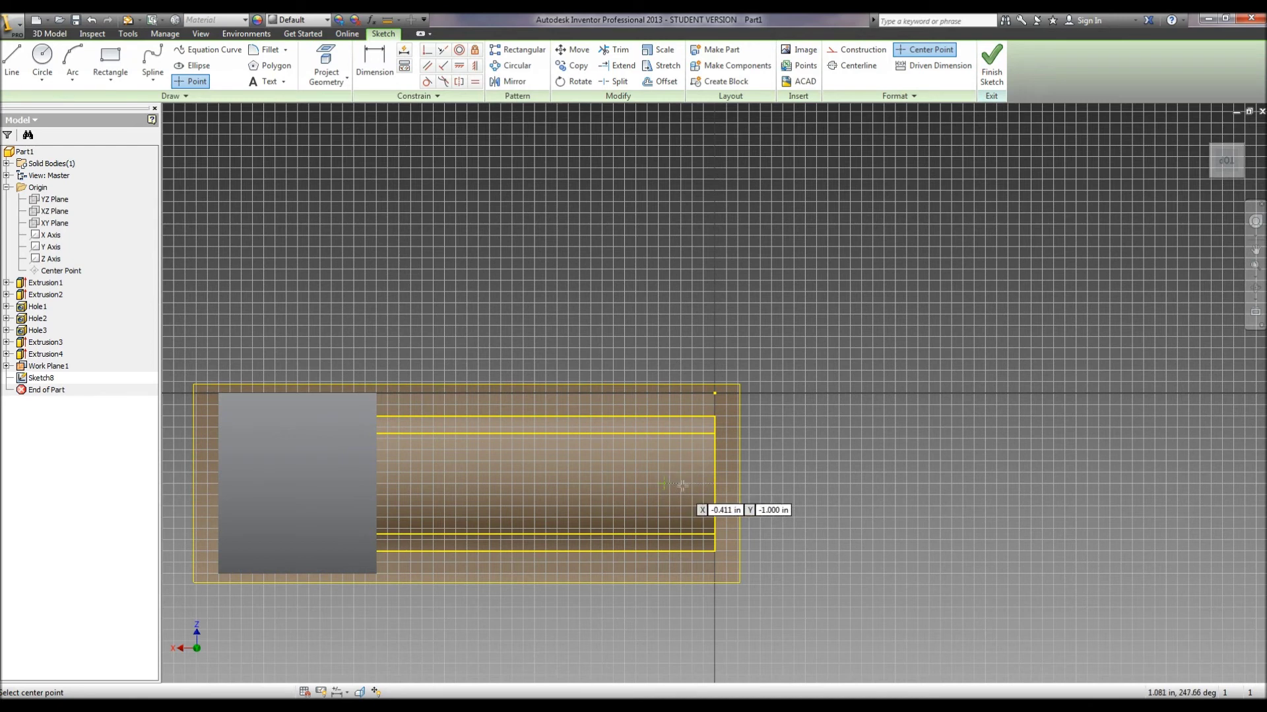
# Step: Dimension the sketch point 0.875 in from the cylinder's free end edge and finish the sketch
pyautogui.click(362, 73)
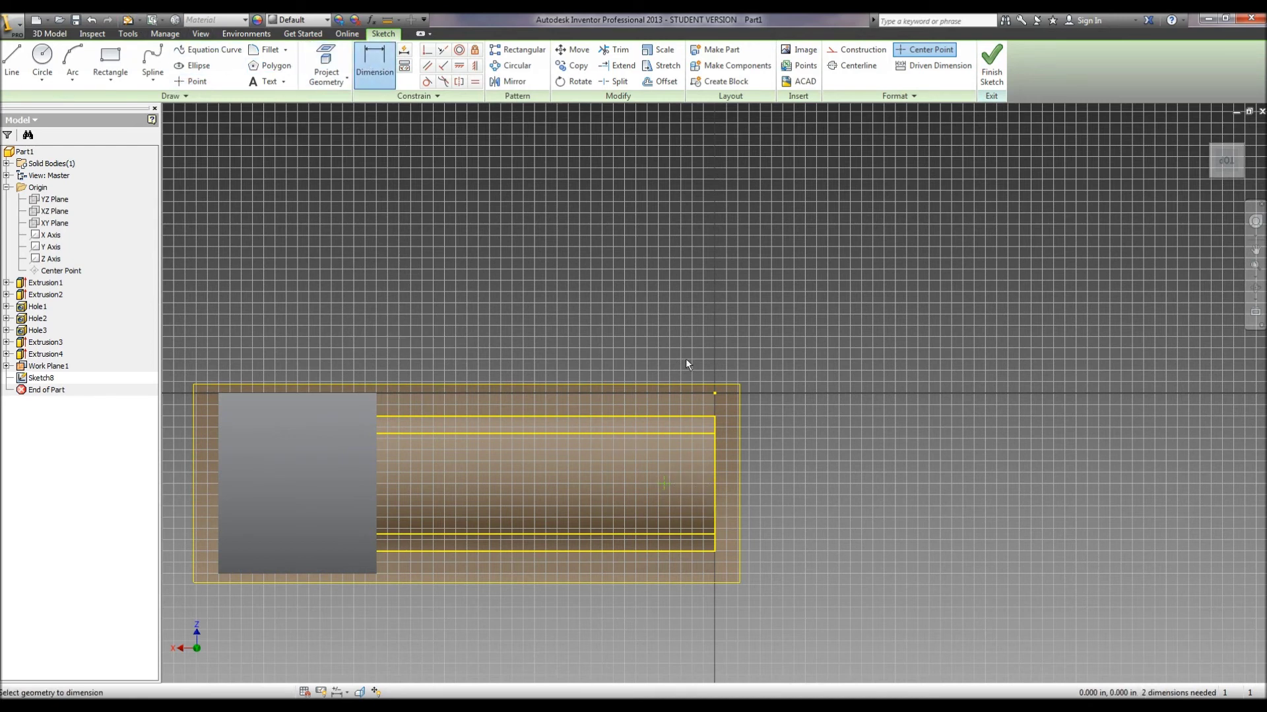
pyautogui.click(663, 484)
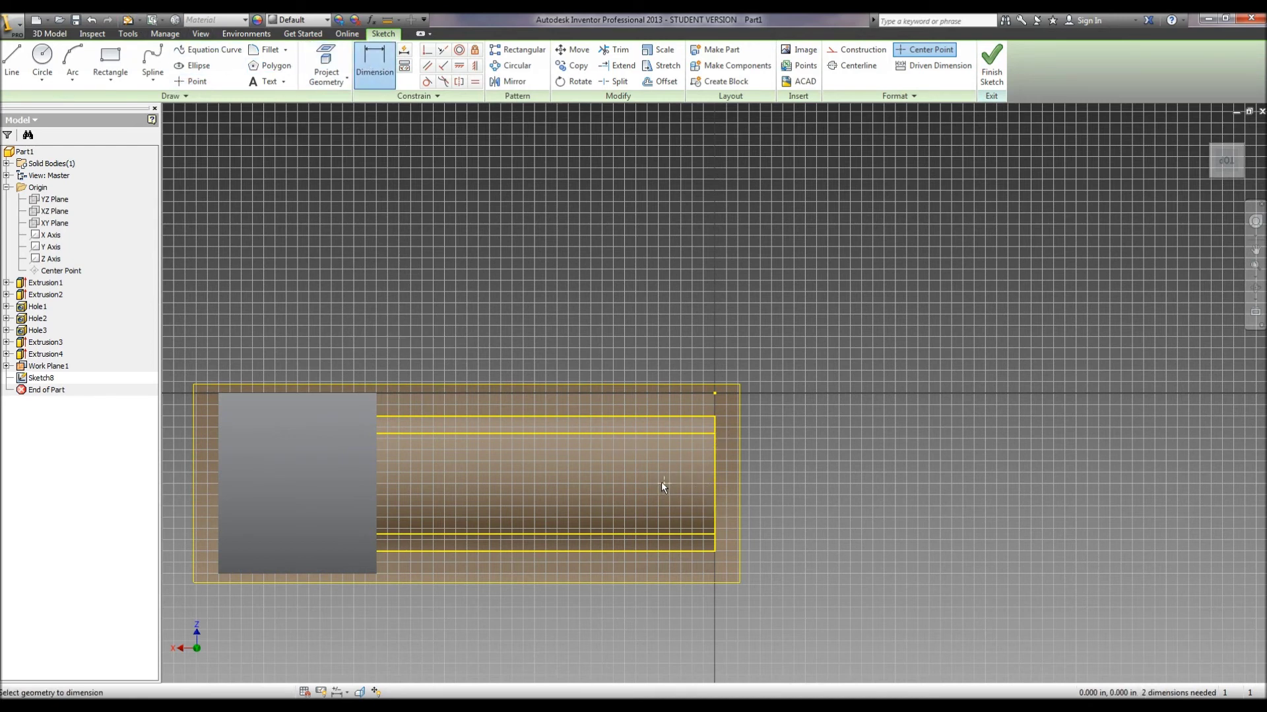
pyautogui.click(715, 488)
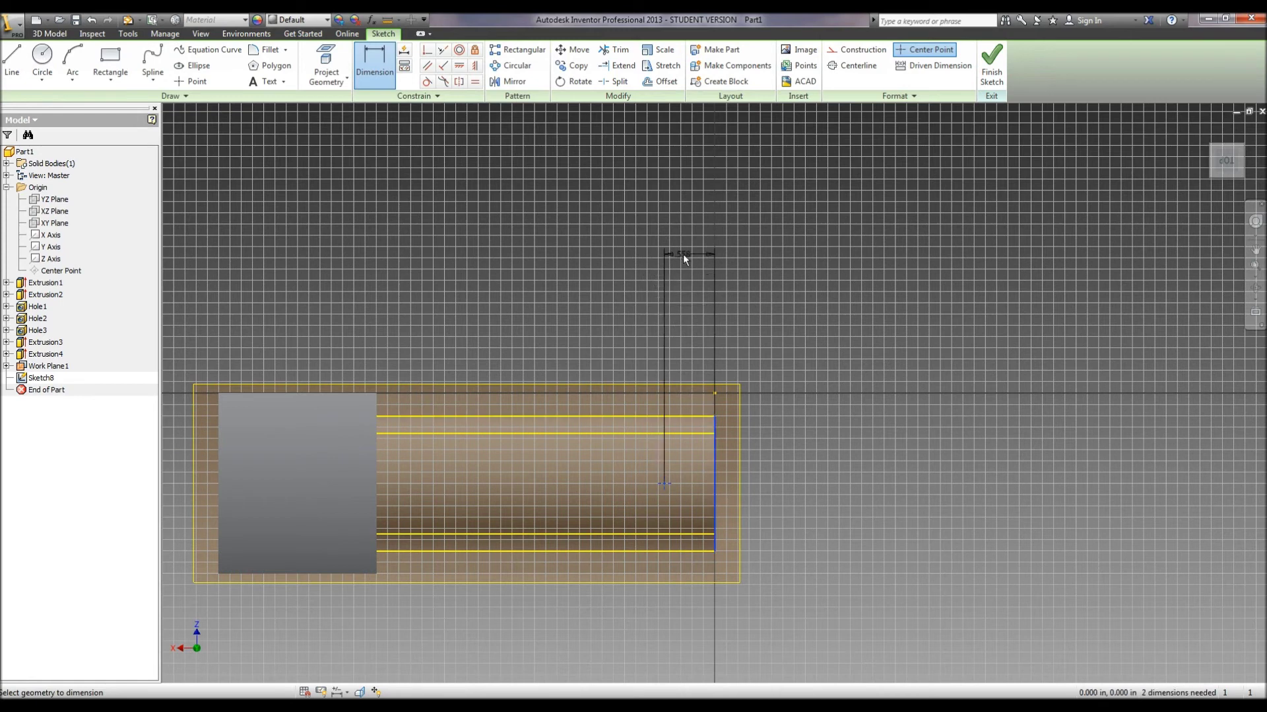
pyautogui.click(687, 253)
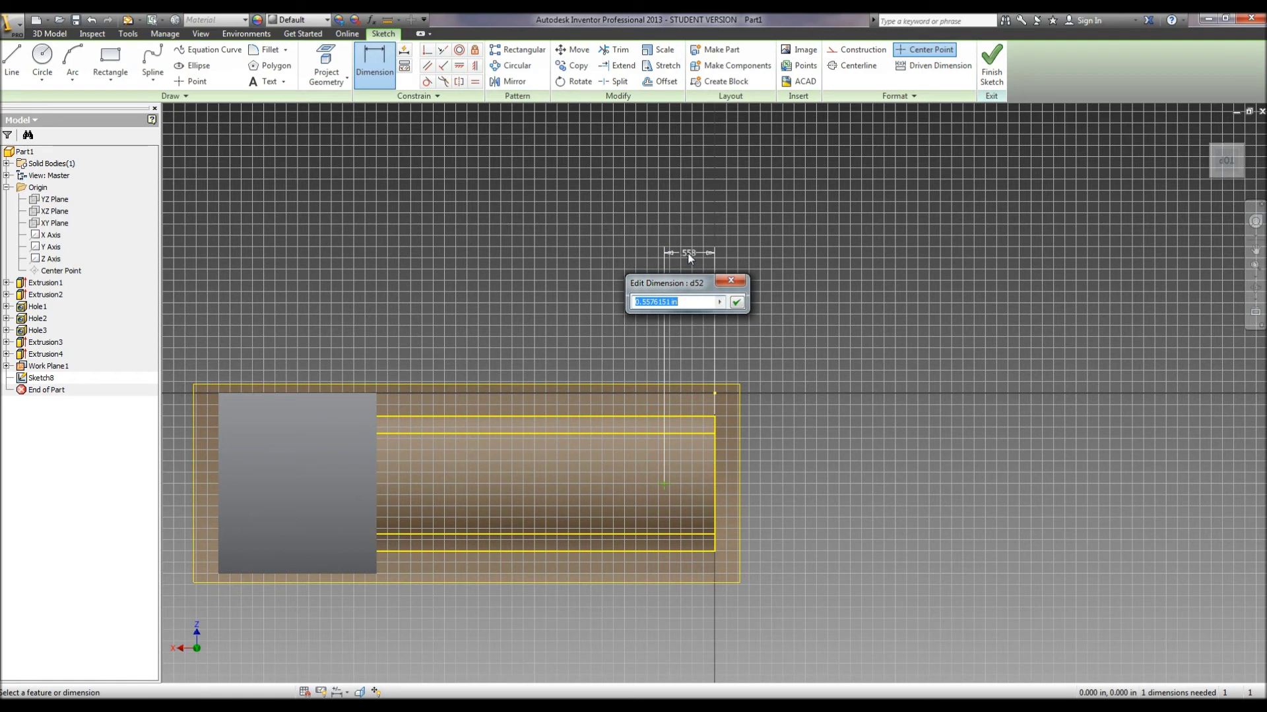
pyautogui.write('.875')
pyautogui.press('Return')
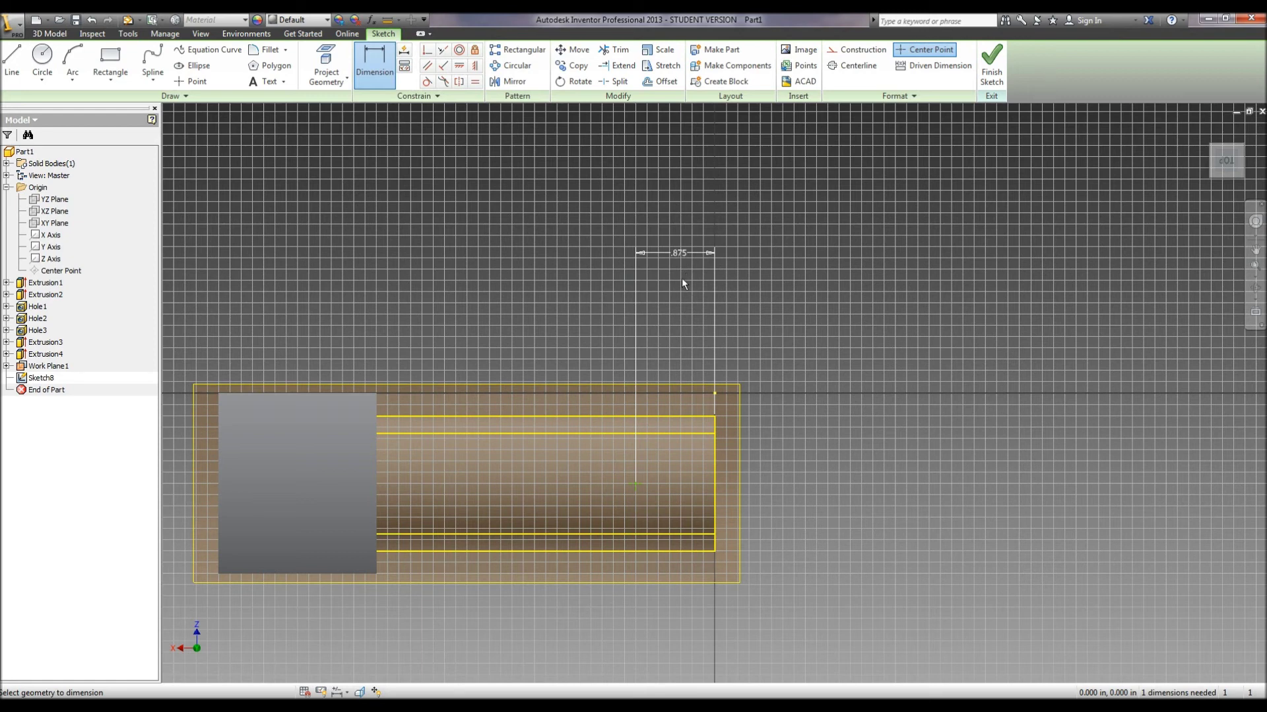
pyautogui.click(991, 66)
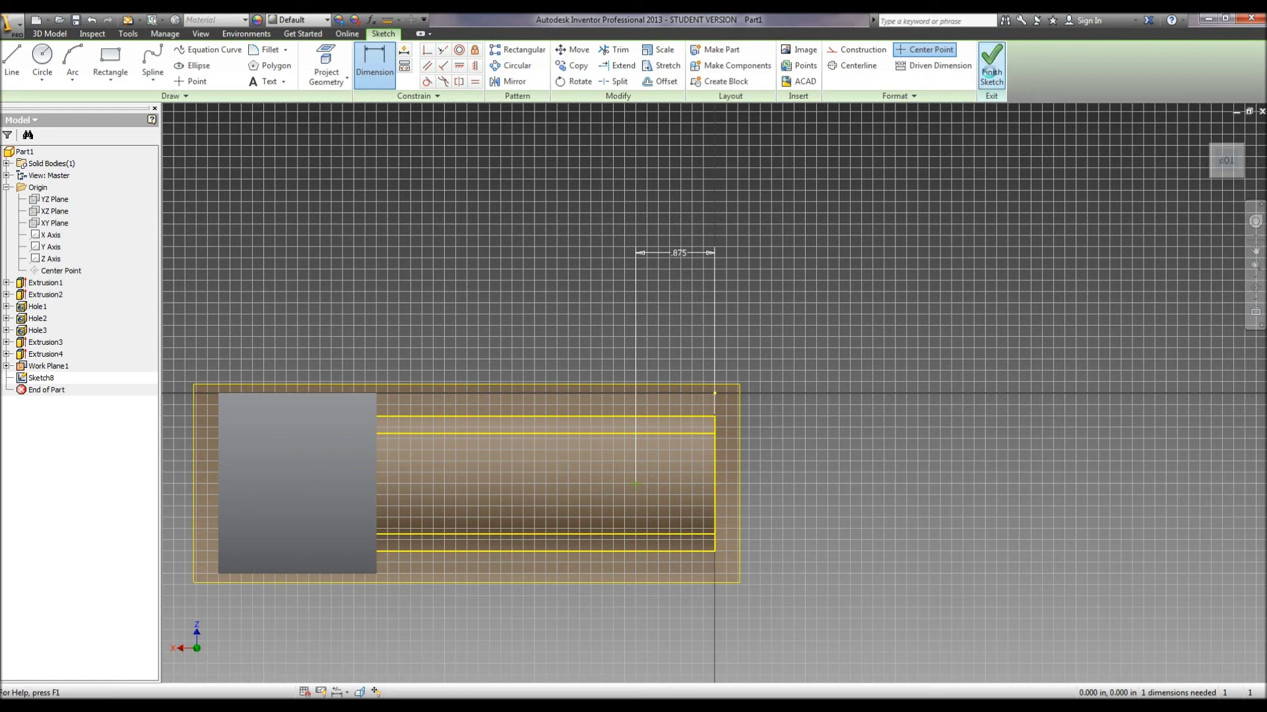
# Step: Create a plain hole at the sketch point on the cylinder with a 0.5 in diameter and 0.25 in depth
pyautogui.click(260, 66)
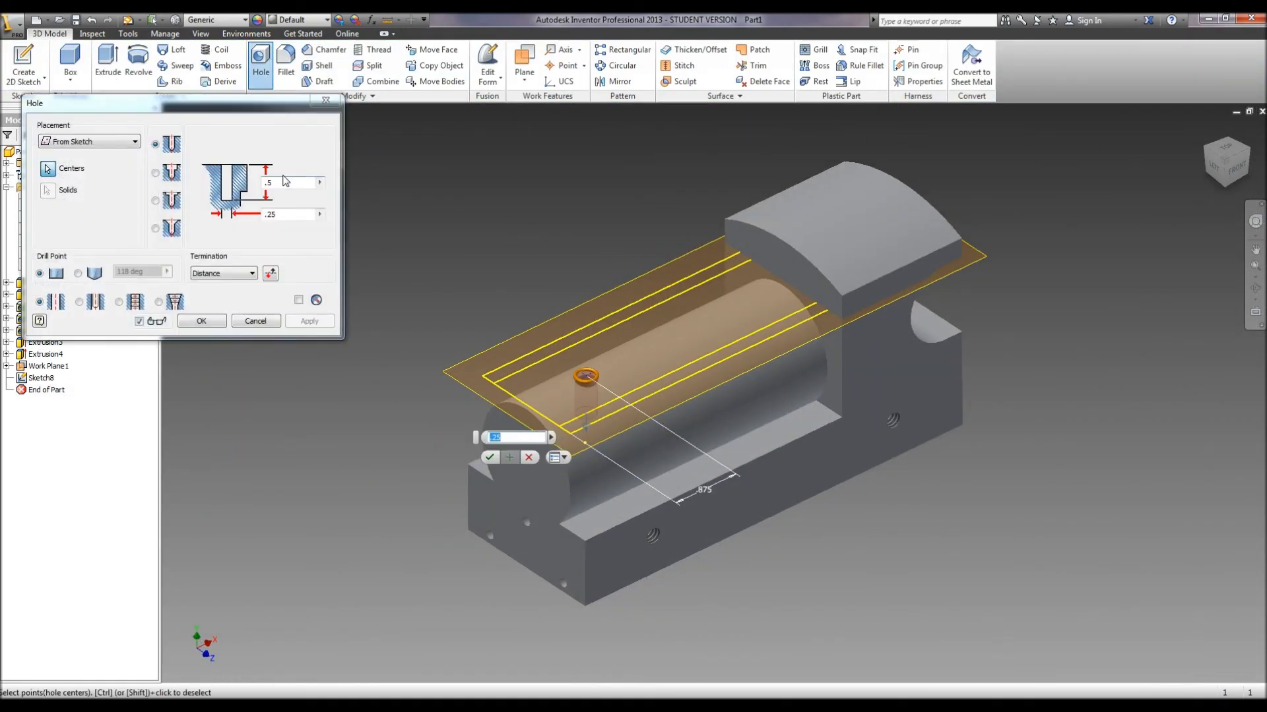
pyautogui.click(282, 216)
pyautogui.write('.5')
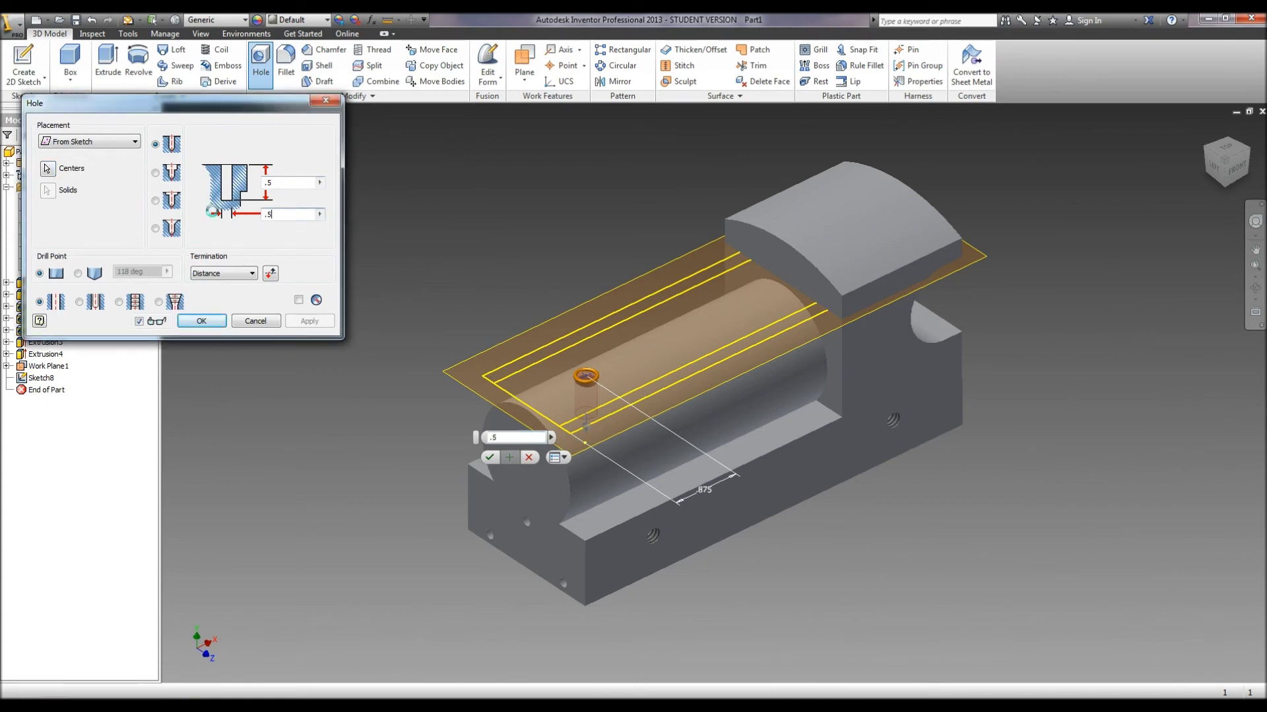
pyautogui.press('Tab')
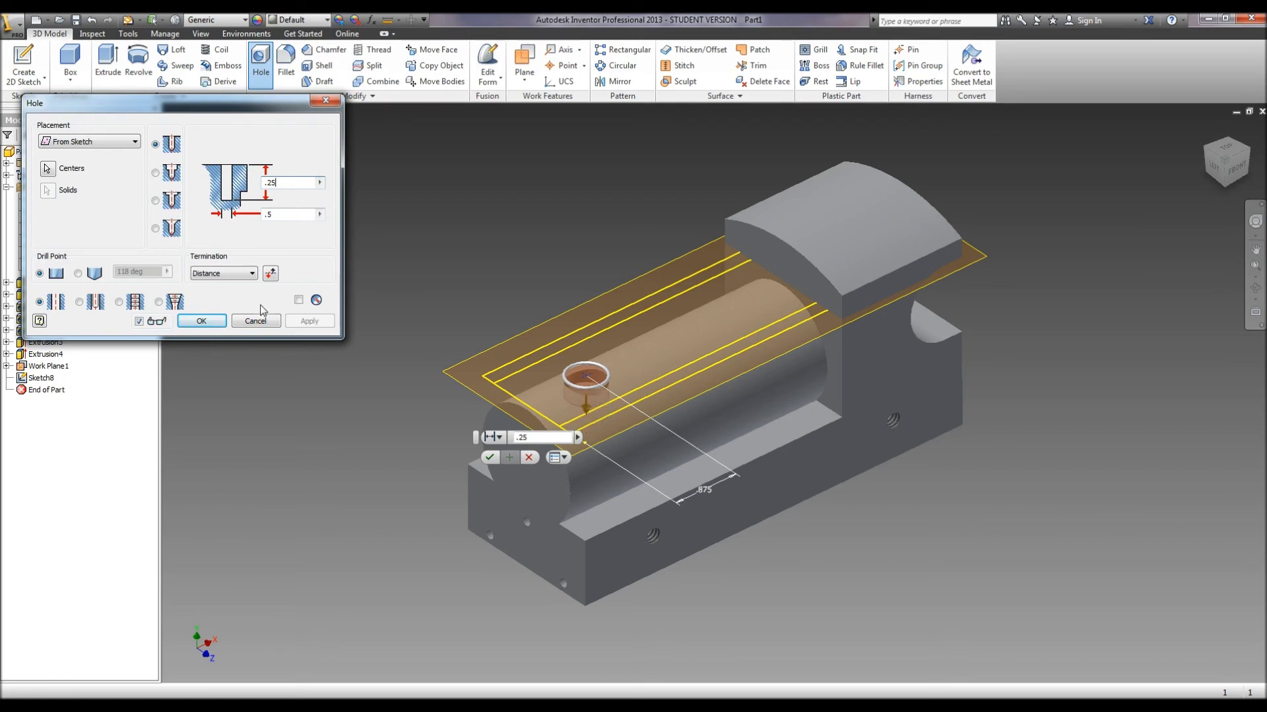
pyautogui.click(201, 322)
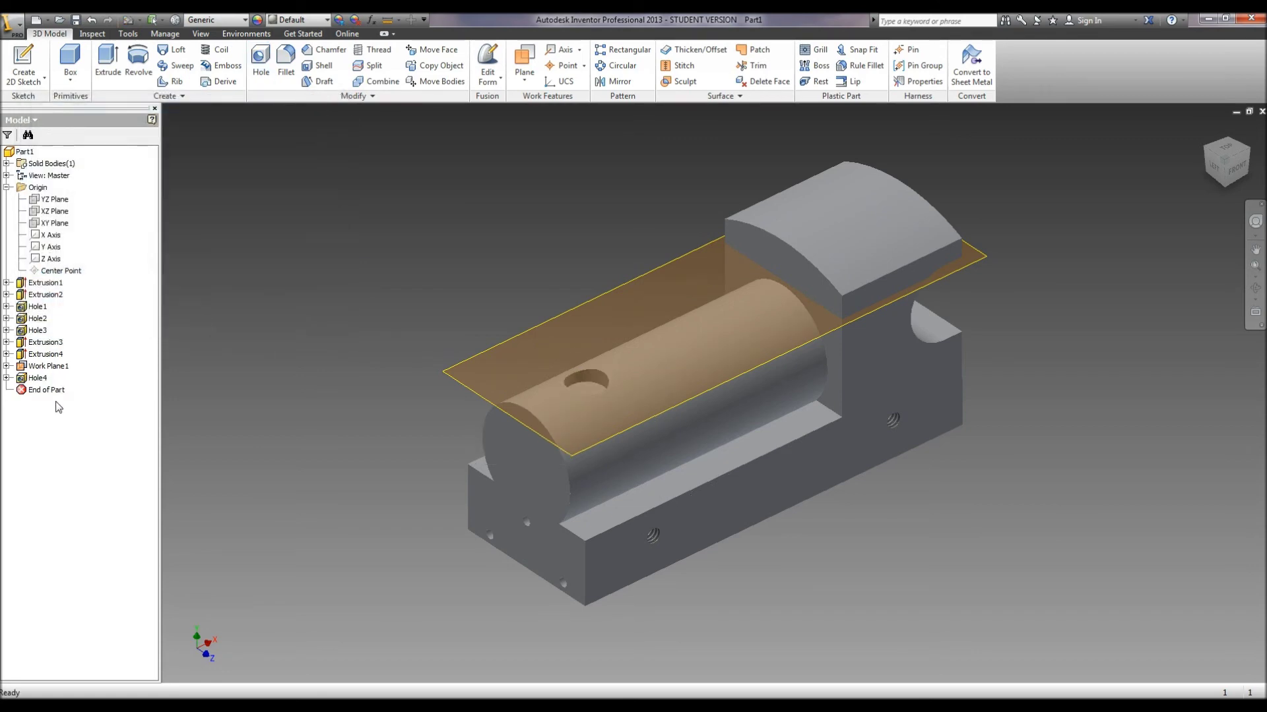
# Step: Turn off the visibility of the offset work plane
pyautogui.click(41, 366)
pyautogui.rightClick(38, 364)
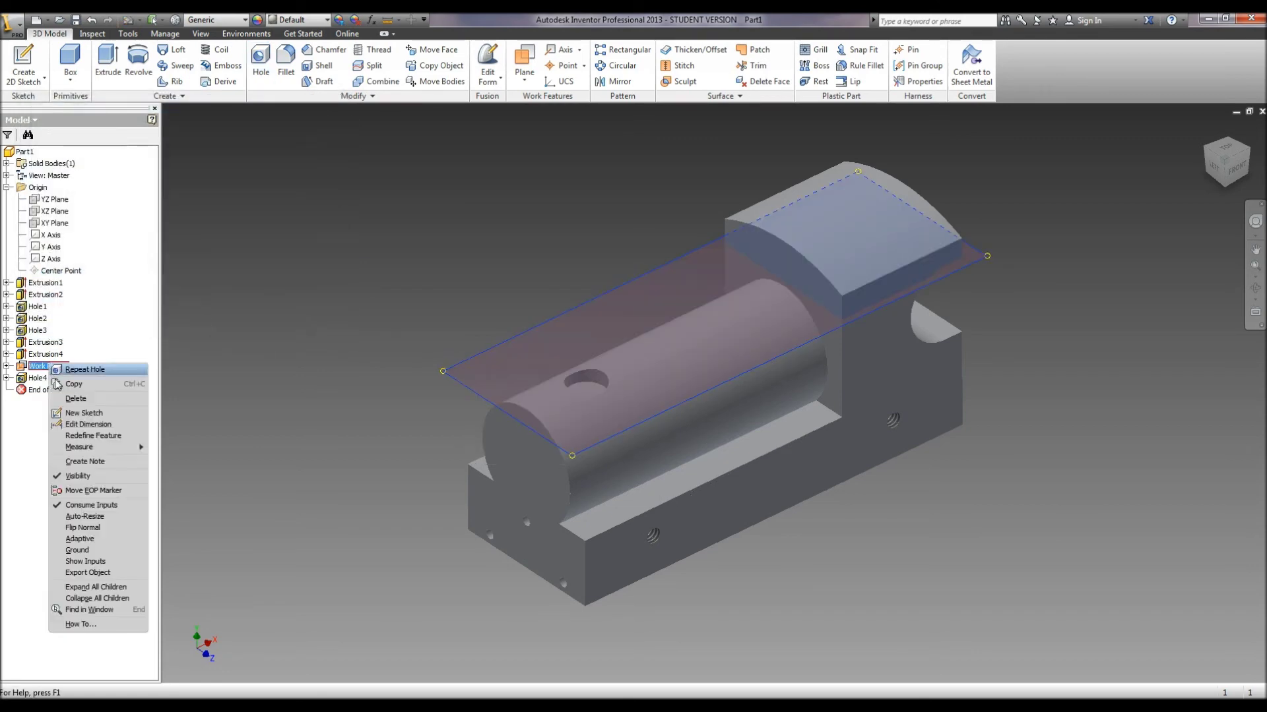
pyautogui.click(78, 475)
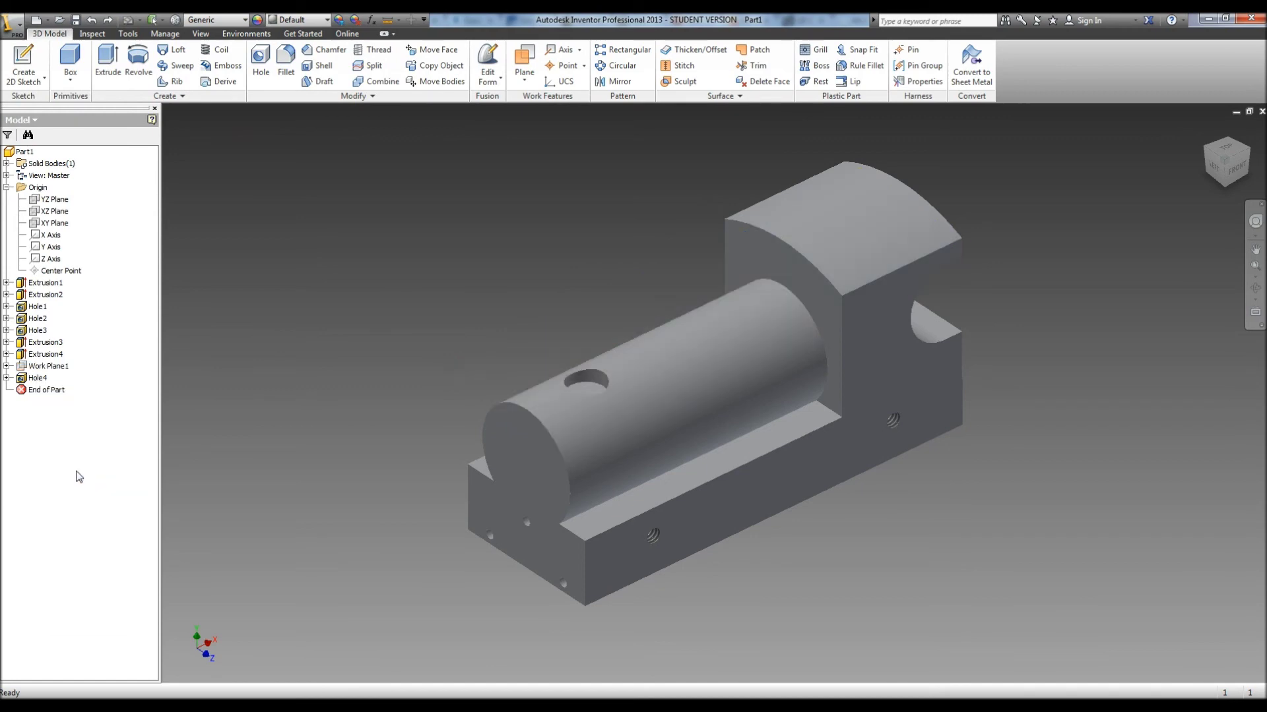
# Step: Start a 0.1 in fillet on the base's upper long edge, the cylinder's base joint, free end and tall-section joint, and the tall section's front vertical edge
pyautogui.click(1253, 294)
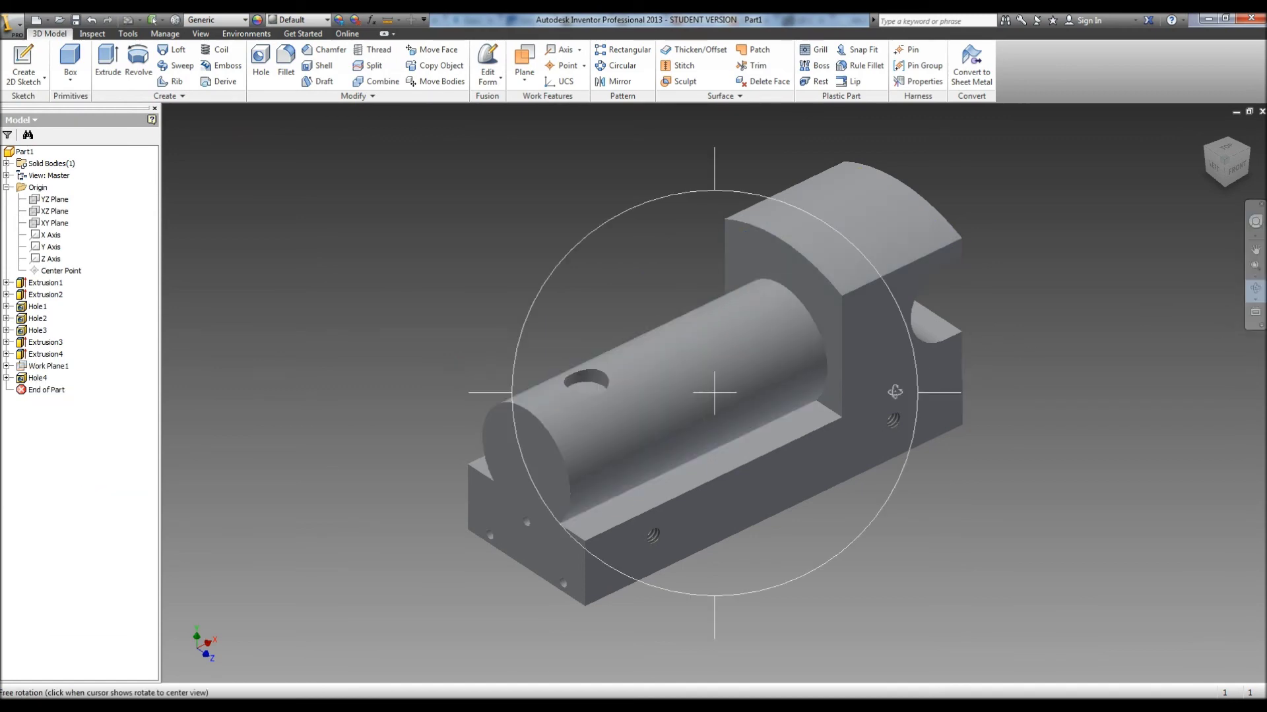
pyautogui.moveTo(759, 337); pyautogui.dragTo(223, 430)
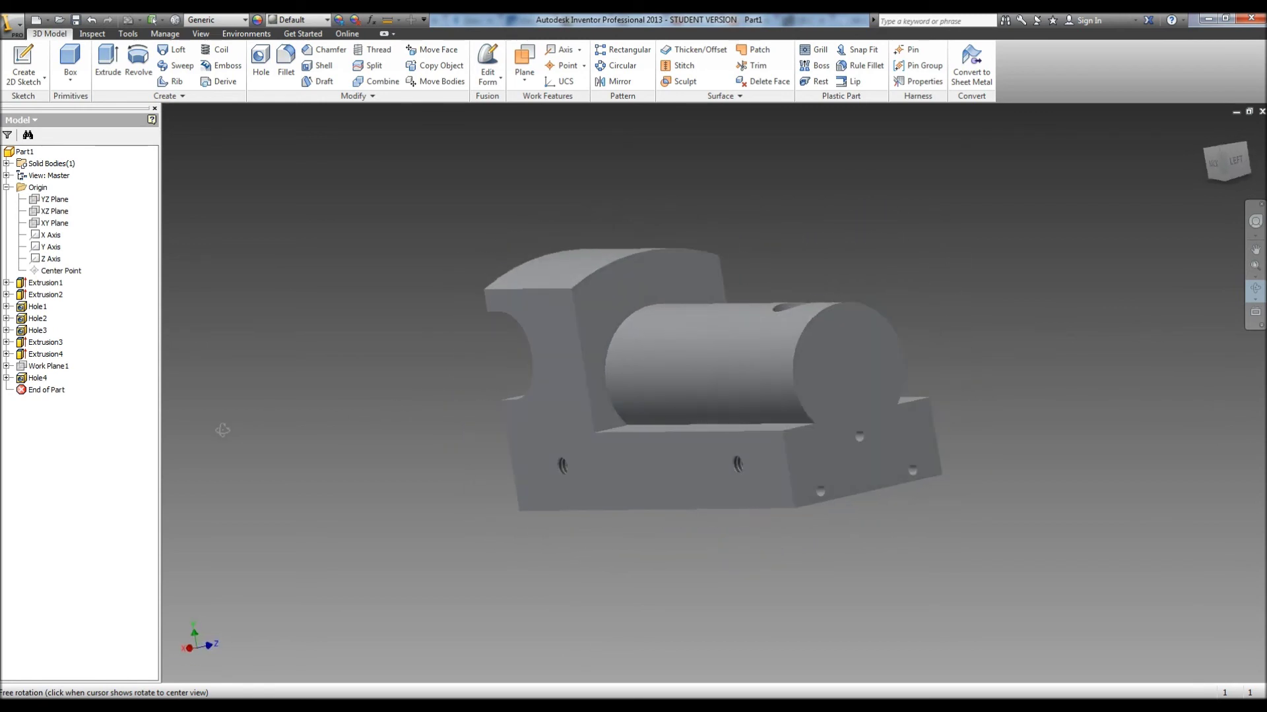
pyautogui.moveTo(223, 429); pyautogui.dragTo(223, 429)
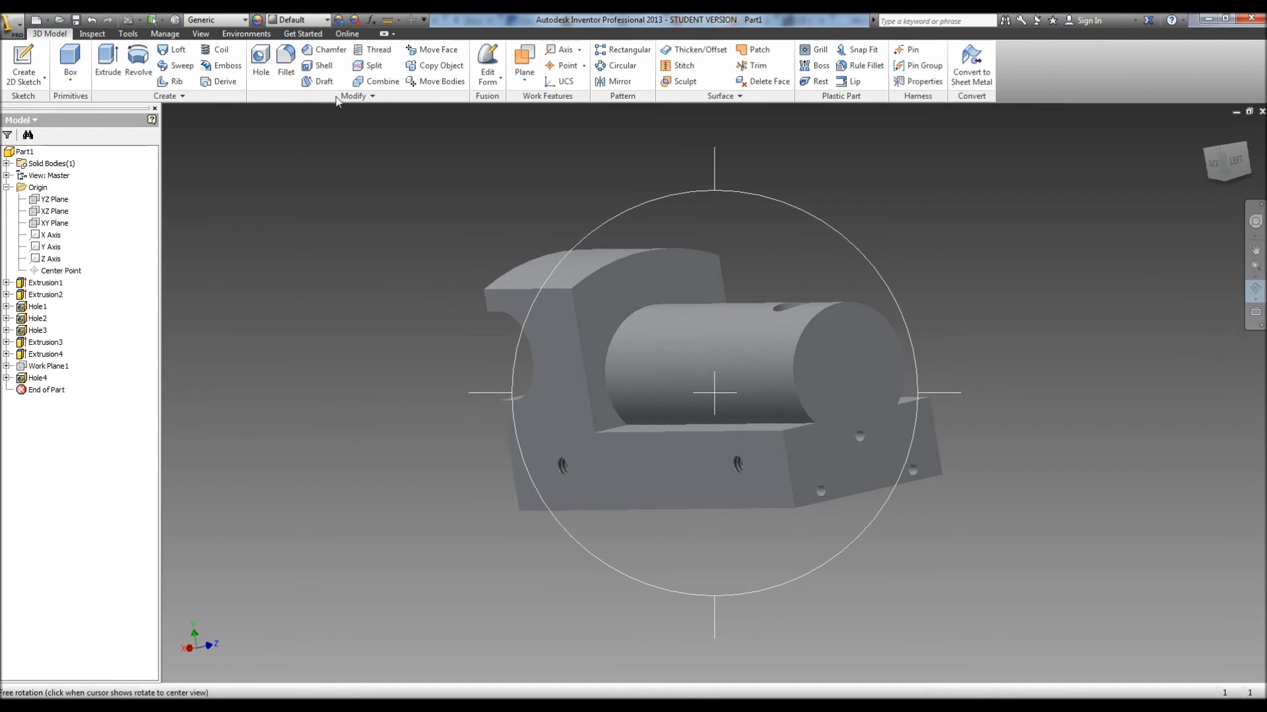
pyautogui.click(287, 66)
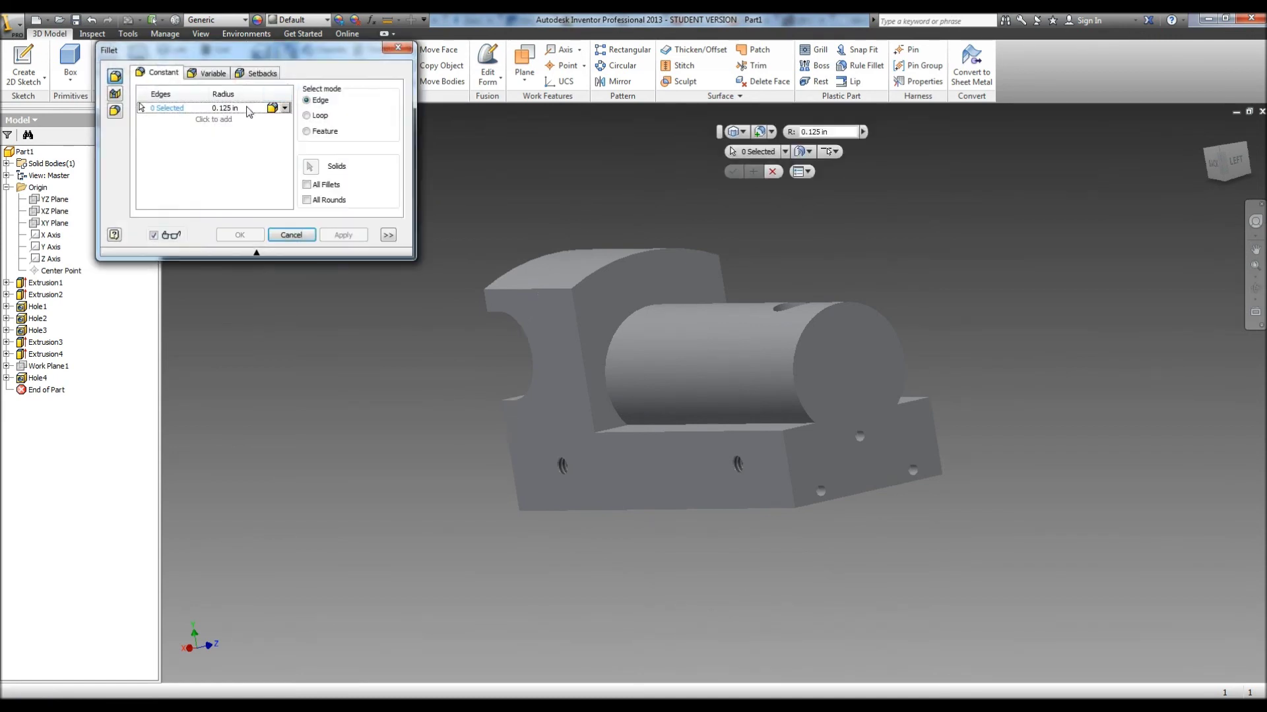
pyautogui.click(248, 113)
pyautogui.write('.1')
pyautogui.click(642, 431)
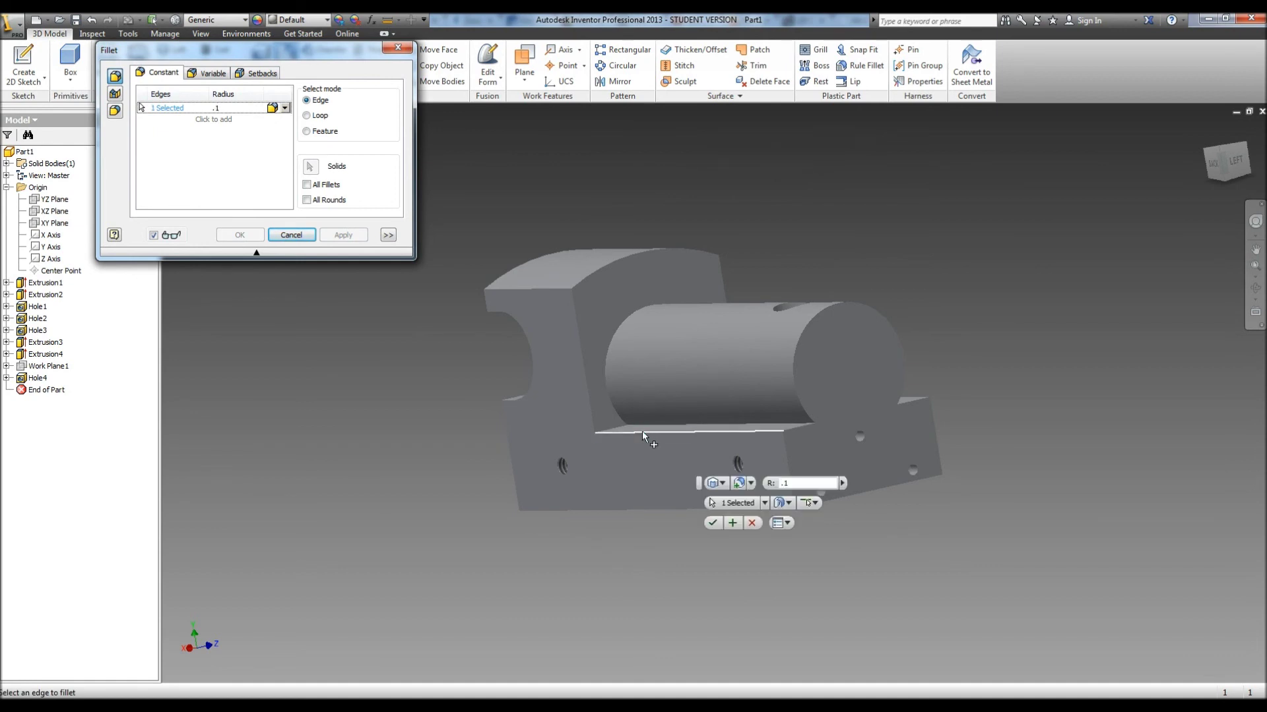
pyautogui.click(778, 422)
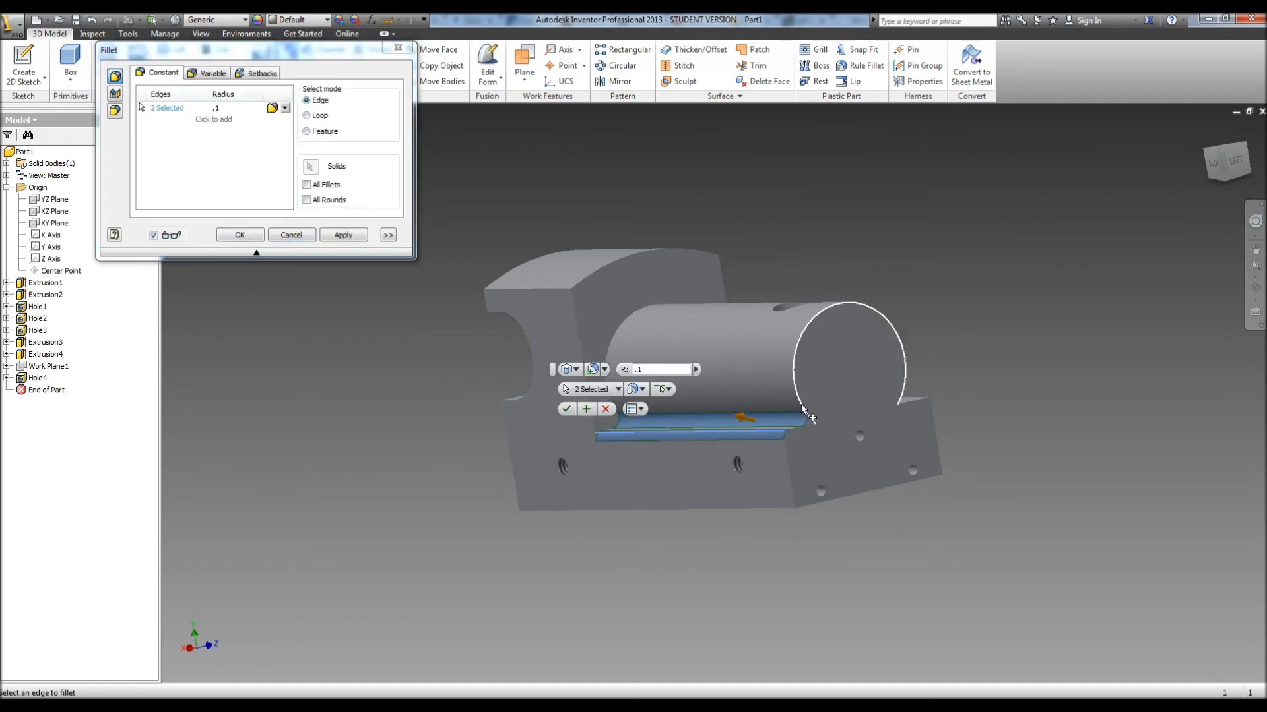
pyautogui.click(802, 404)
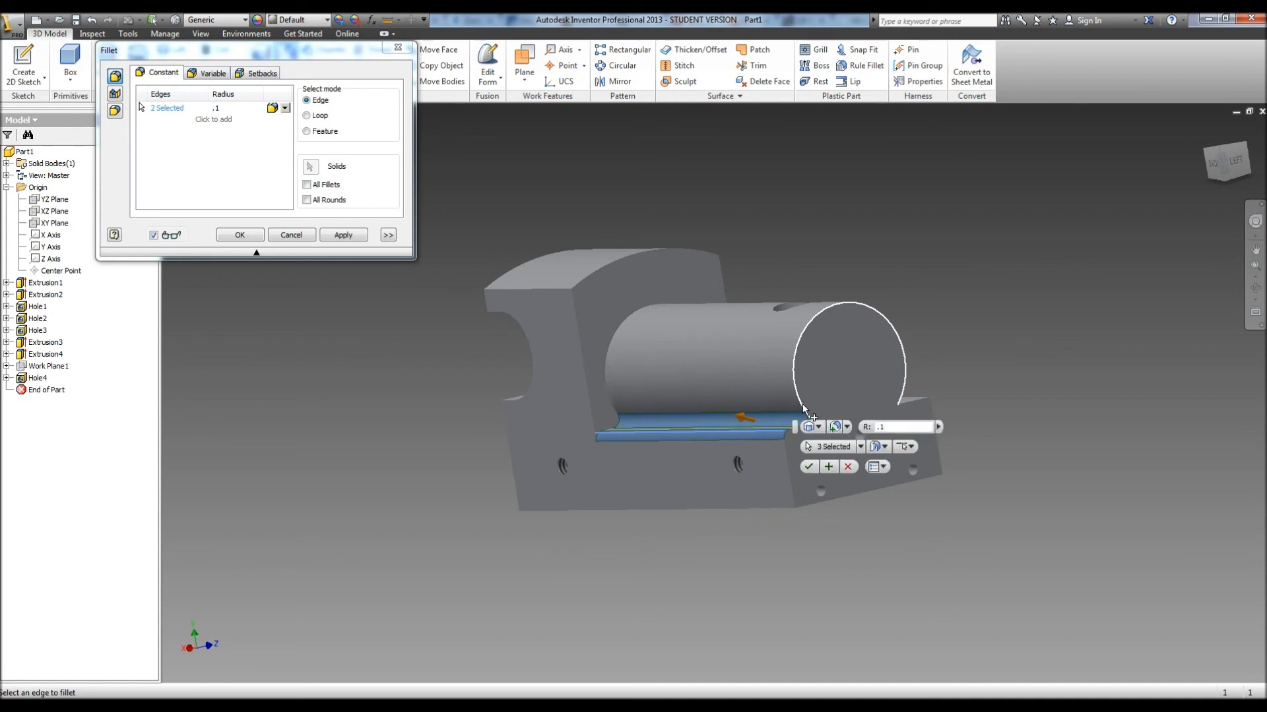
pyautogui.click(604, 404)
pyautogui.click(627, 309)
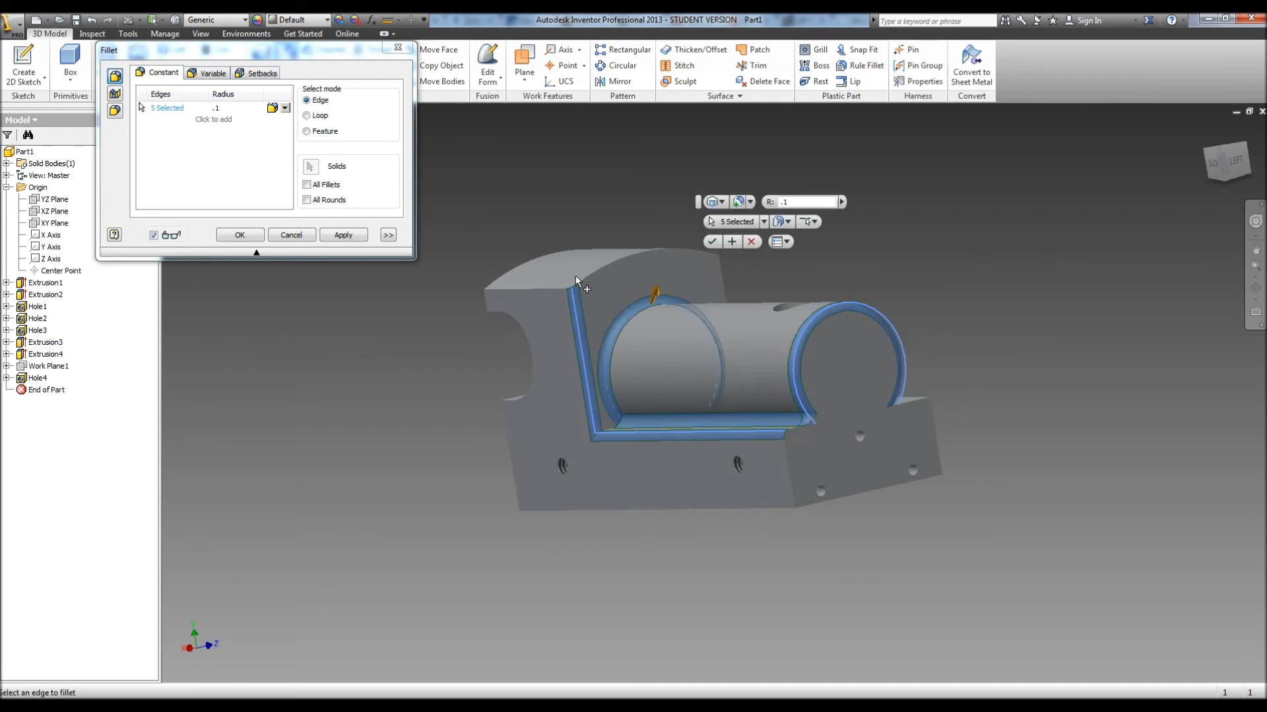
# Step: Add the tall section's arched front edge, the upper side edge and the edges around the side cut-out to the fillet
pyautogui.click(584, 279)
pyautogui.click(538, 289)
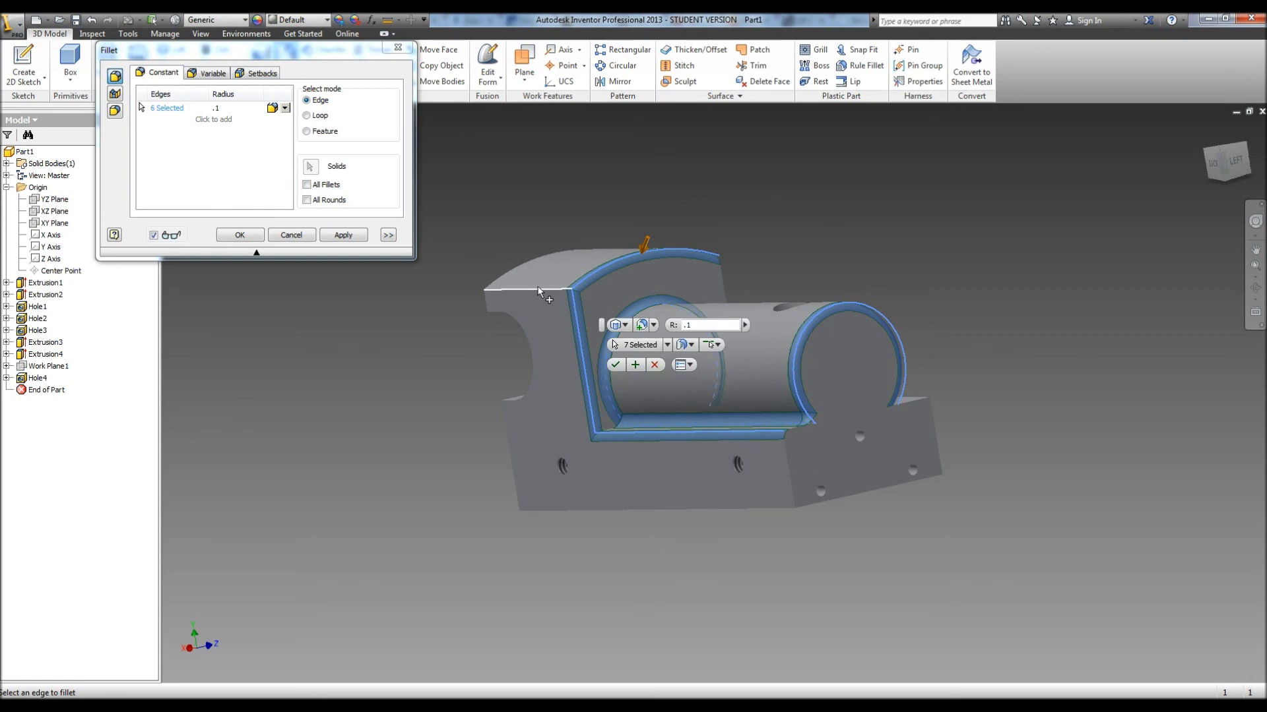
pyautogui.click(488, 308)
pyautogui.click(517, 376)
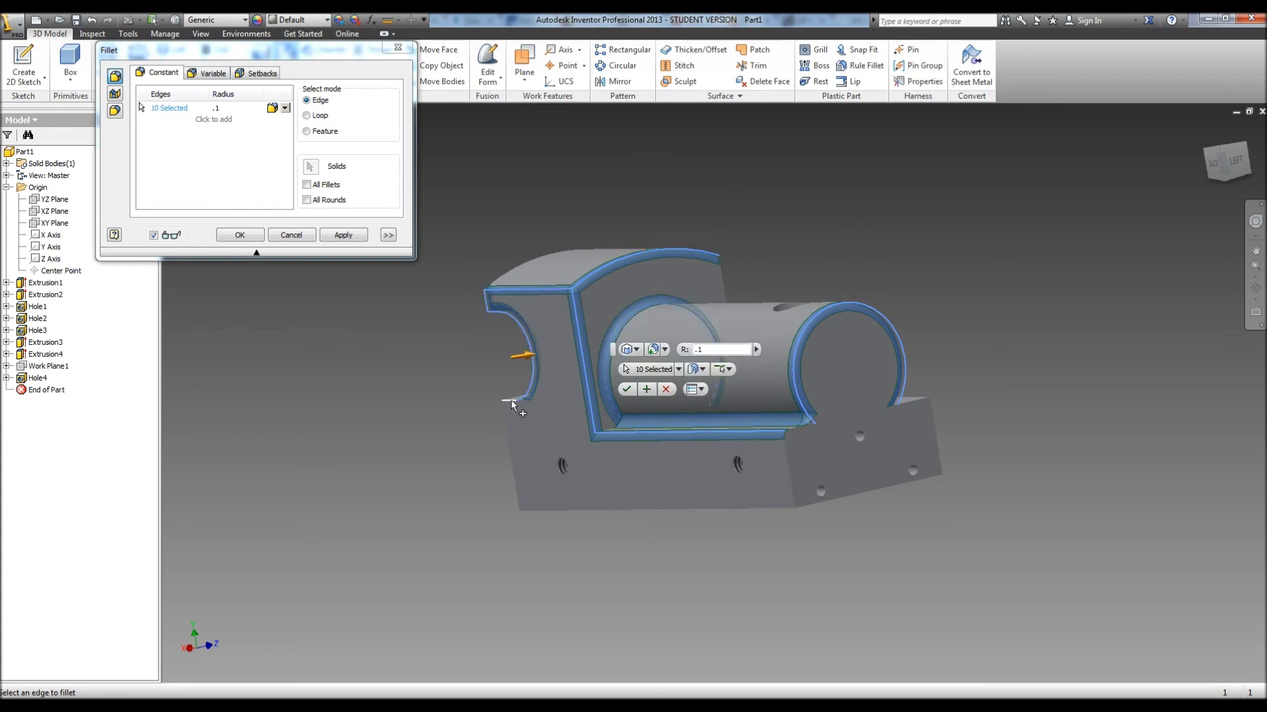
pyautogui.click(511, 399)
# Step: Add the same side's rear vertical, bottom and front vertical edges and the base's short upper front edge to the fillet
pyautogui.click(517, 492)
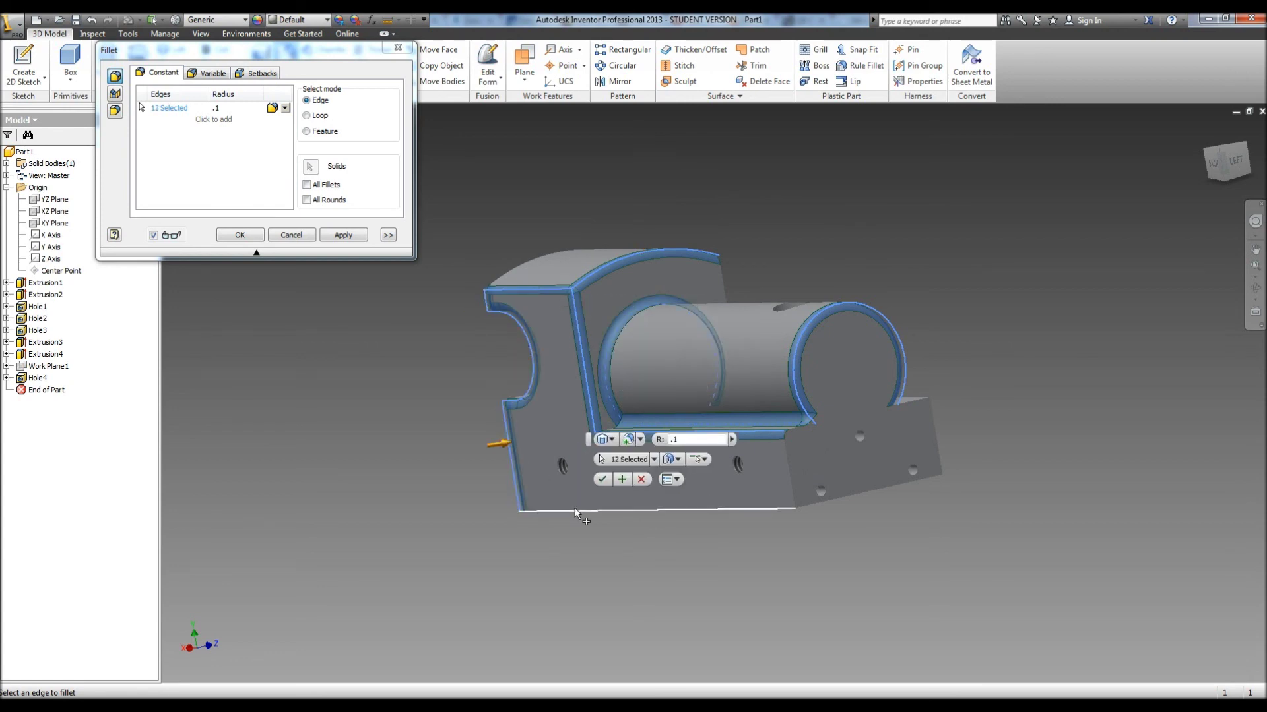
pyautogui.click(576, 508)
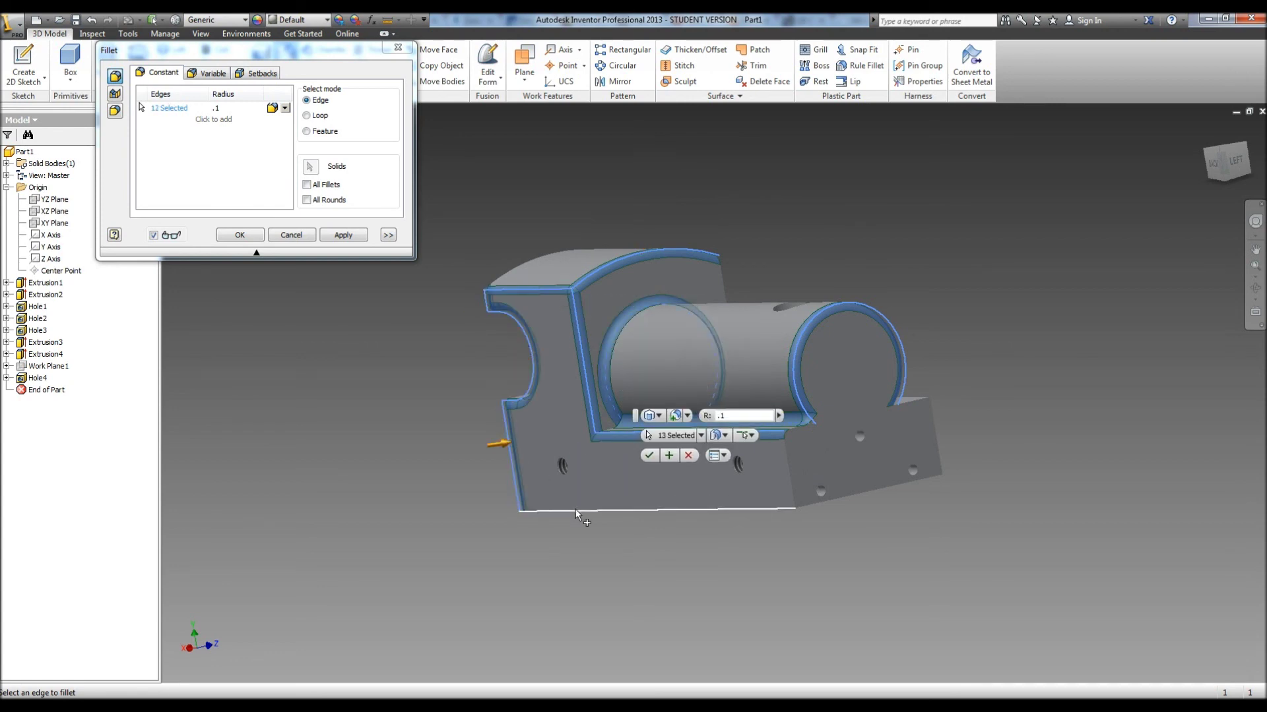
pyautogui.click(789, 479)
pyautogui.click(793, 428)
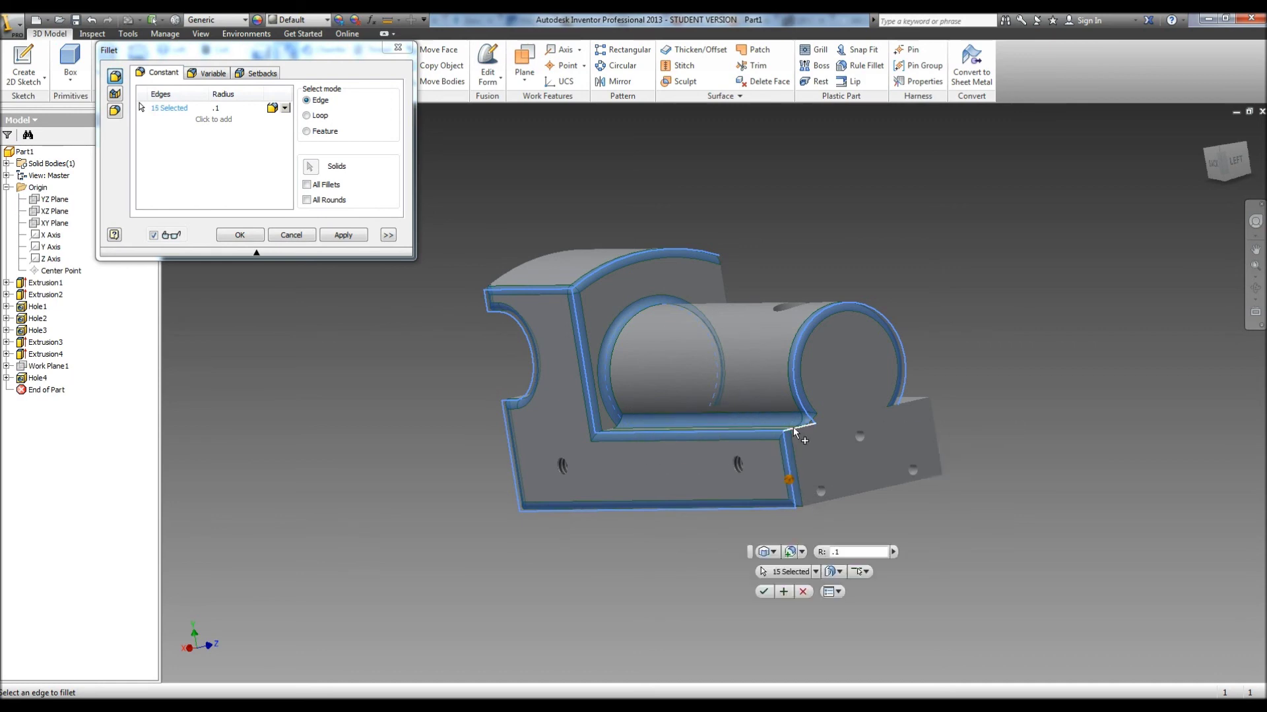
# Step: On the opposite side, add the cylinder-to-base joint and the base's upper, front vertical and bottom edges, plus the front bottom edge, to the fillet
pyautogui.click(1255, 293)
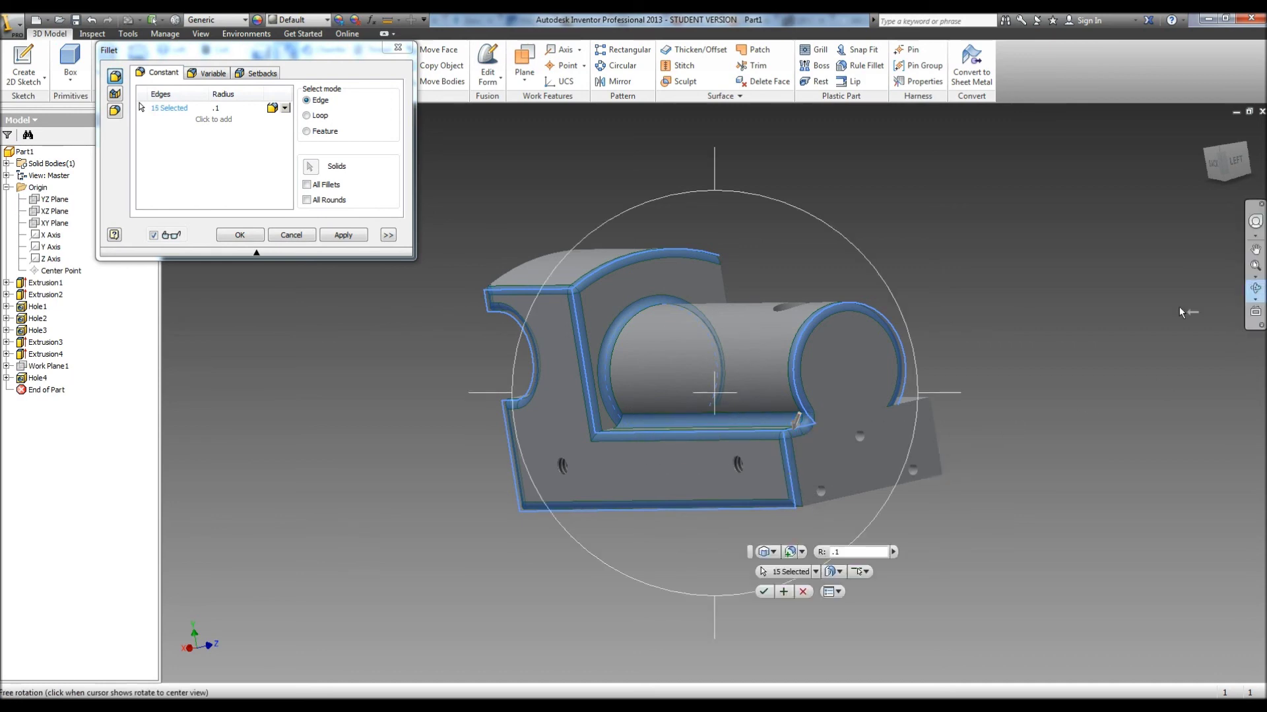
pyautogui.moveTo(824, 395); pyautogui.dragTo(447, 394)
pyautogui.moveTo(676, 434); pyautogui.dragTo(714, 393)
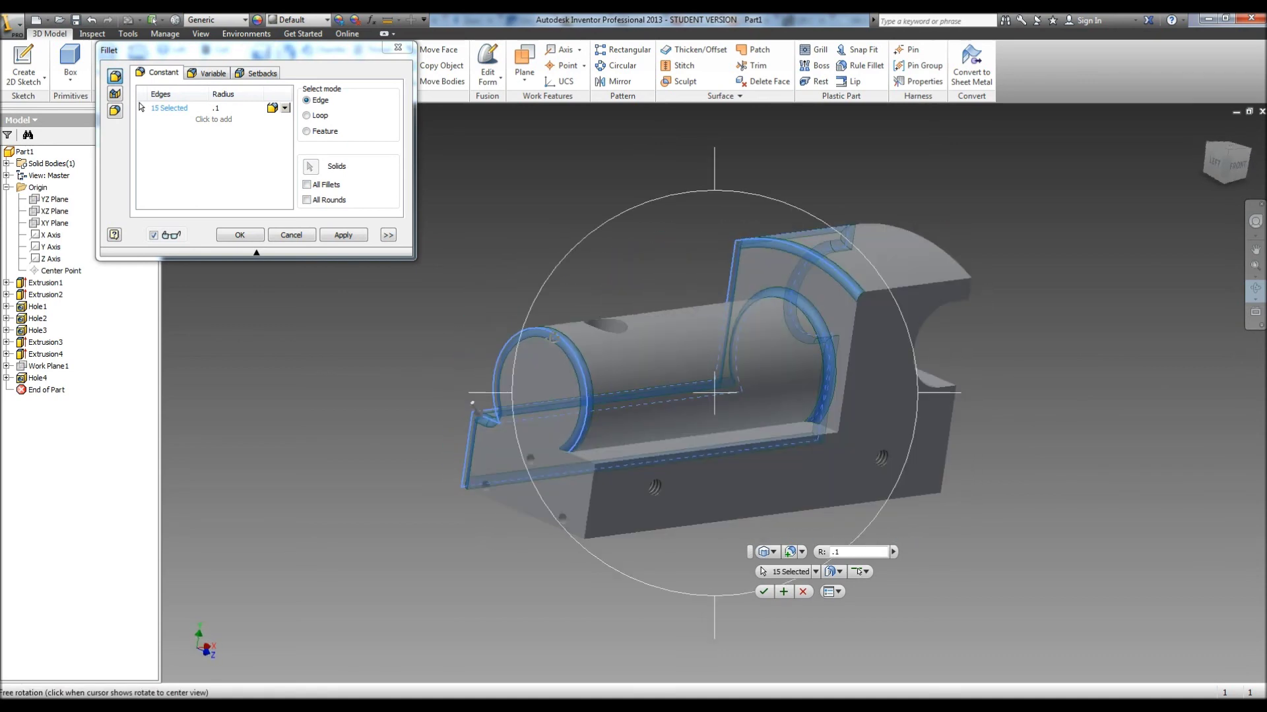
pyautogui.press('Escape')
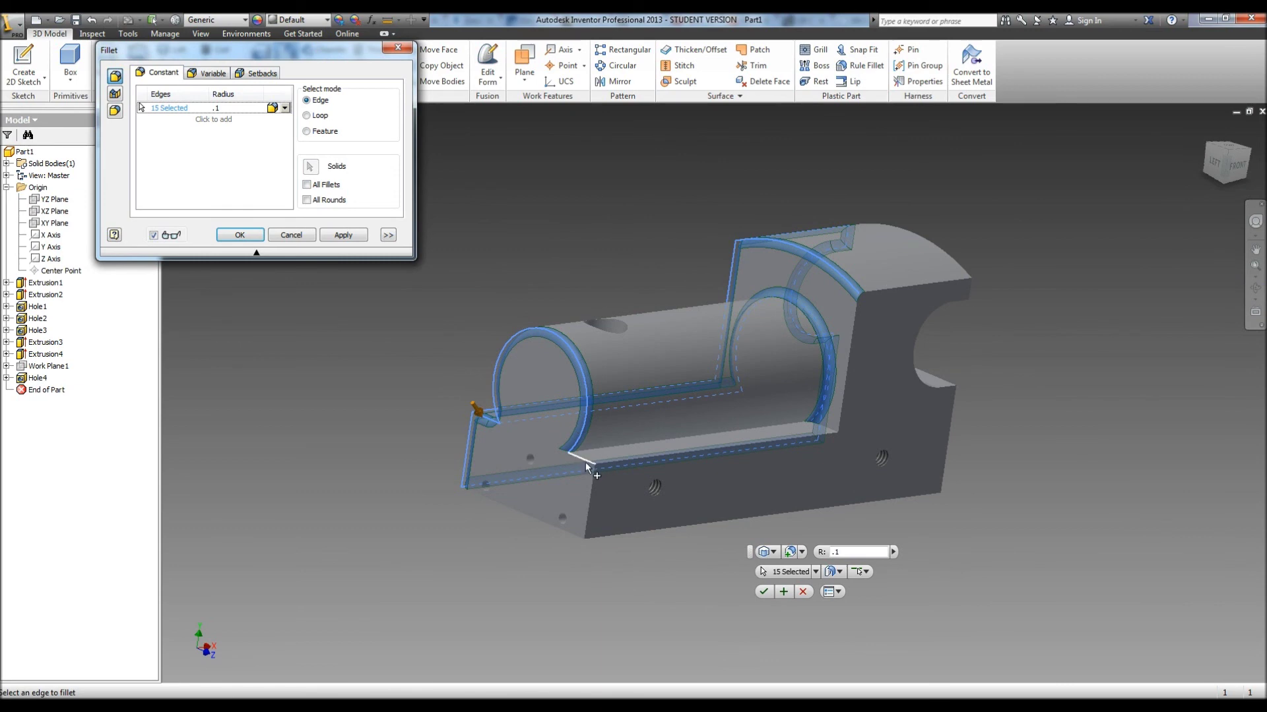
pyautogui.click(586, 463)
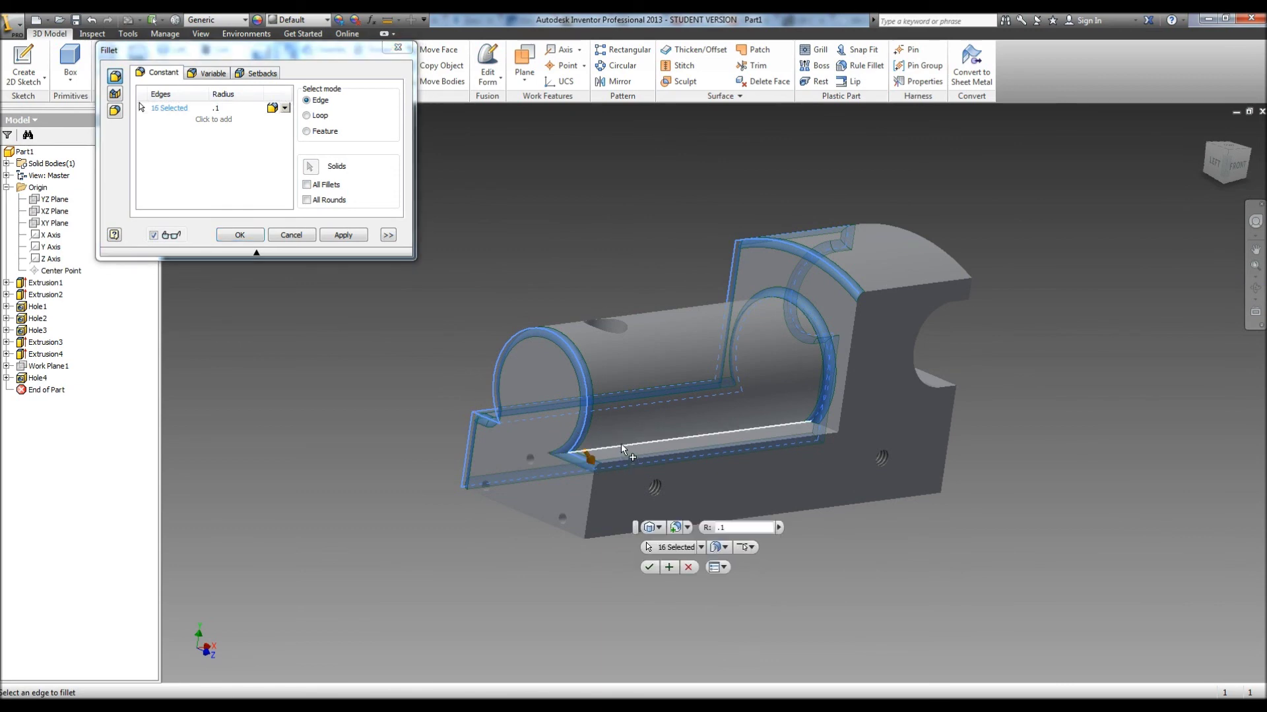
pyautogui.click(620, 443)
pyautogui.click(620, 458)
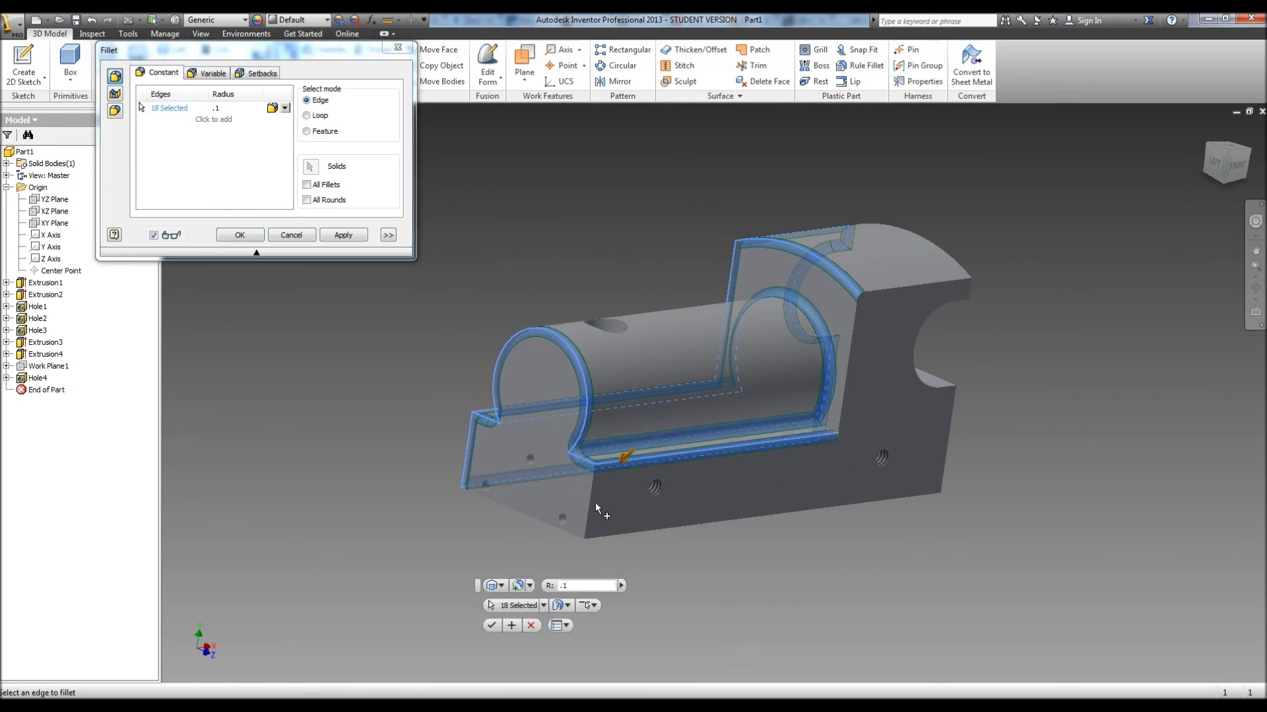
pyautogui.click(591, 501)
pyautogui.click(534, 515)
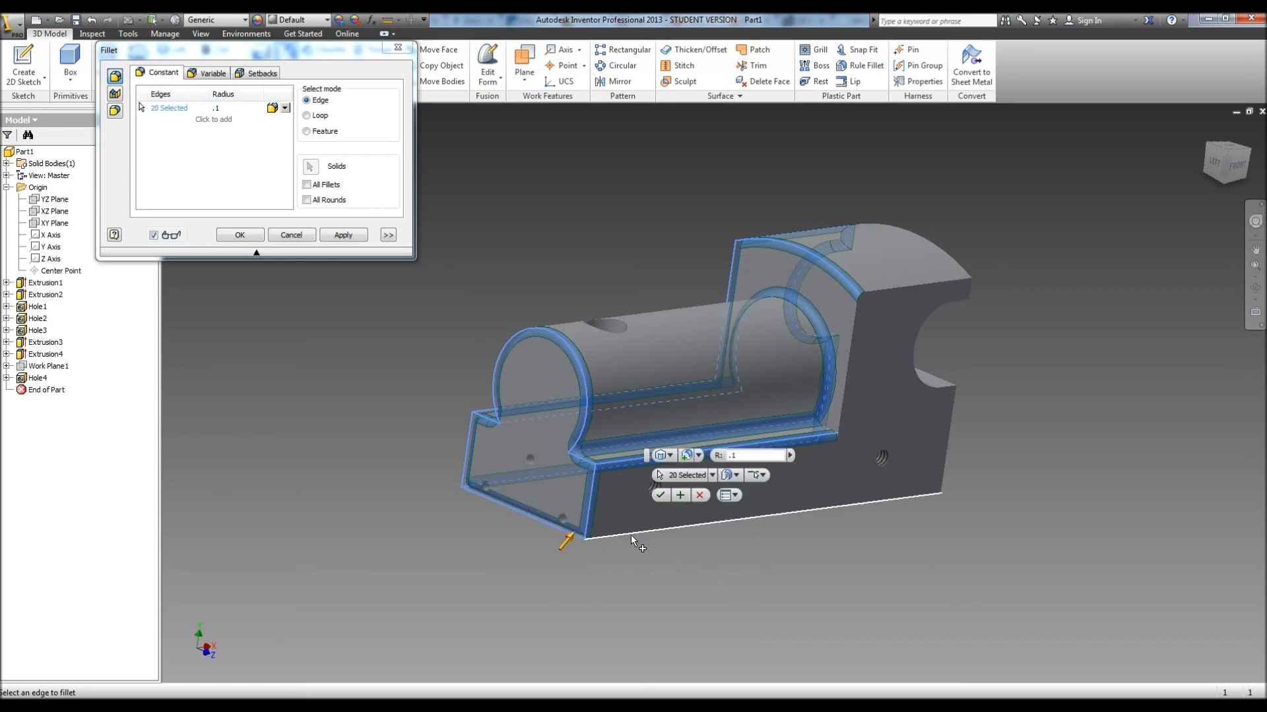
pyautogui.click(631, 533)
# Step: Add the tall section's front vertical edge, upper side edge, arched rear edge and cut-out edge on the opposite side to the fillet
pyautogui.click(845, 396)
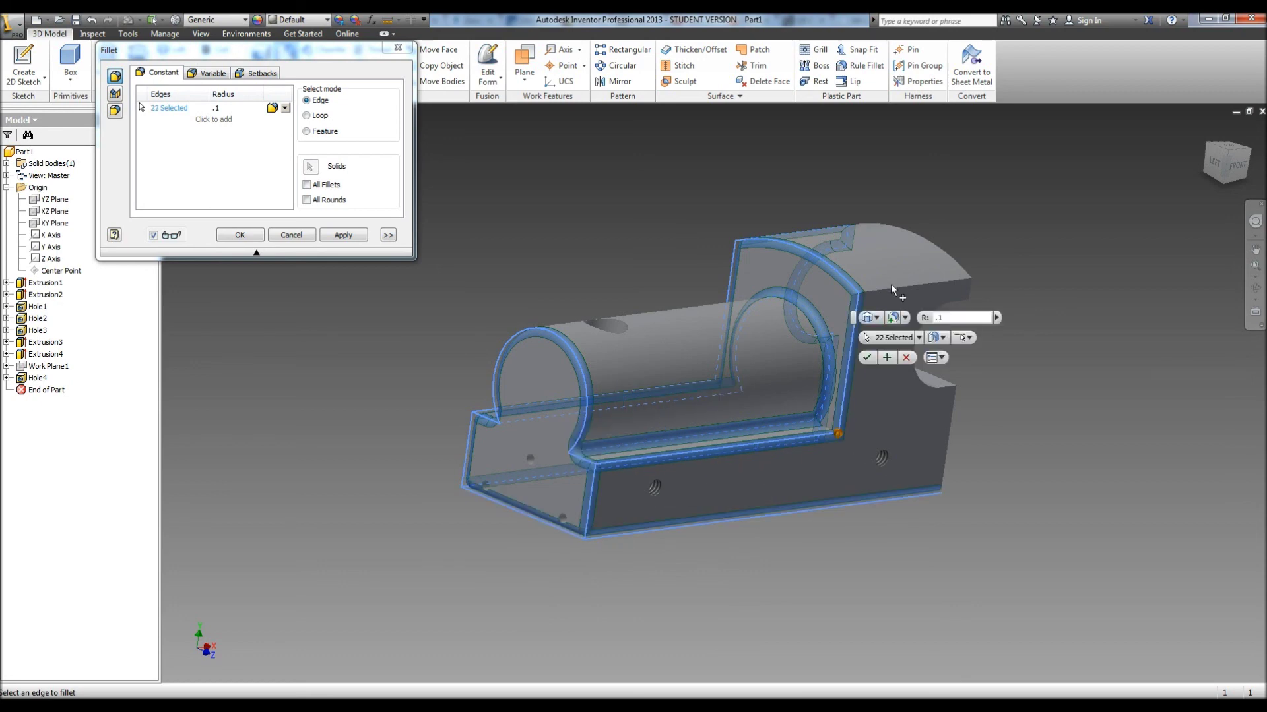
pyautogui.click(892, 287)
pyautogui.click(930, 242)
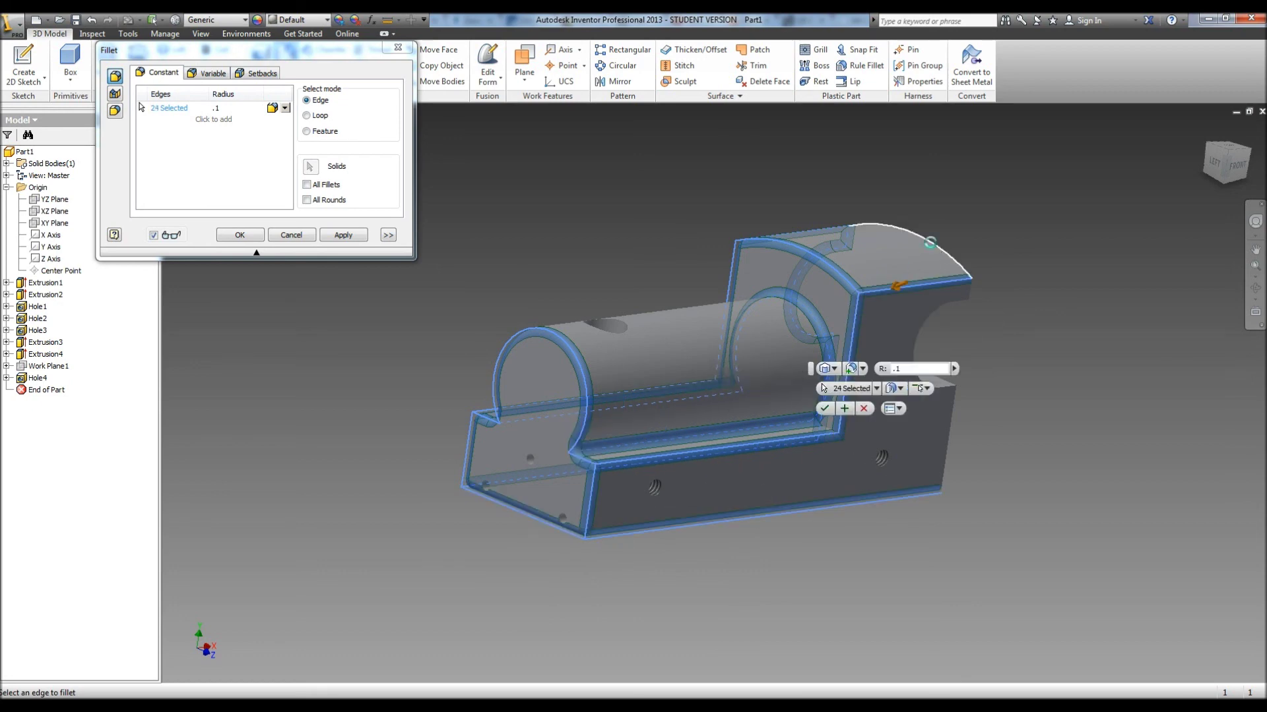
pyautogui.click(960, 304)
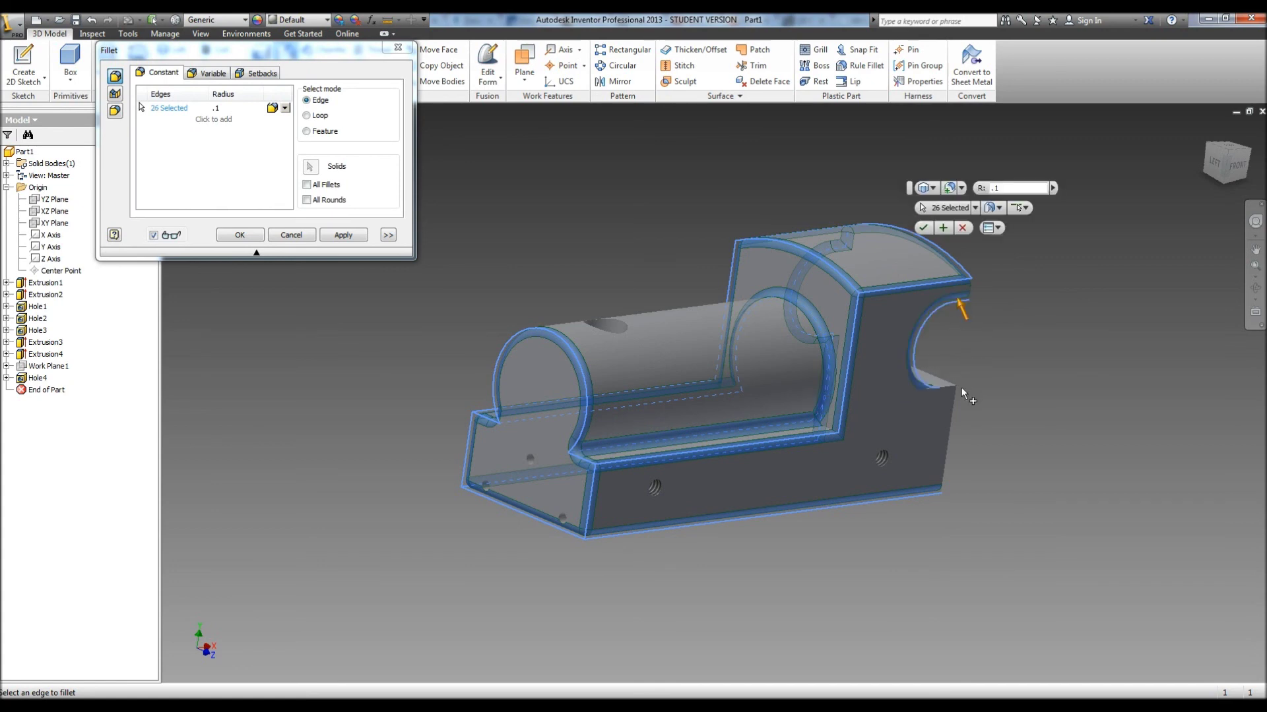